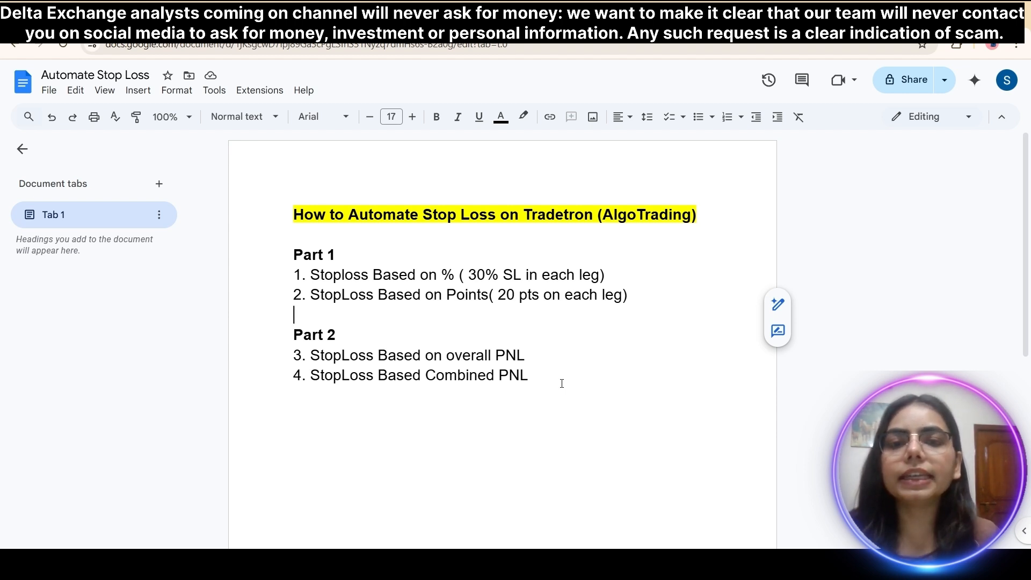
- Switch to the Tradetron strategy page and insert "Short" before "Strangle" in the strategy description
click(215, 15)
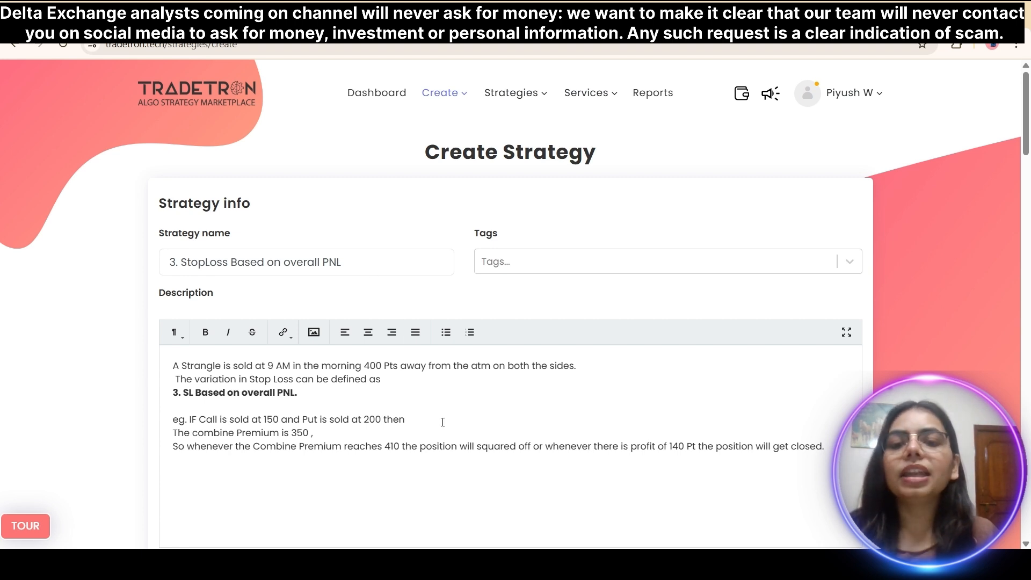
scroll(443, 422, down, 3)
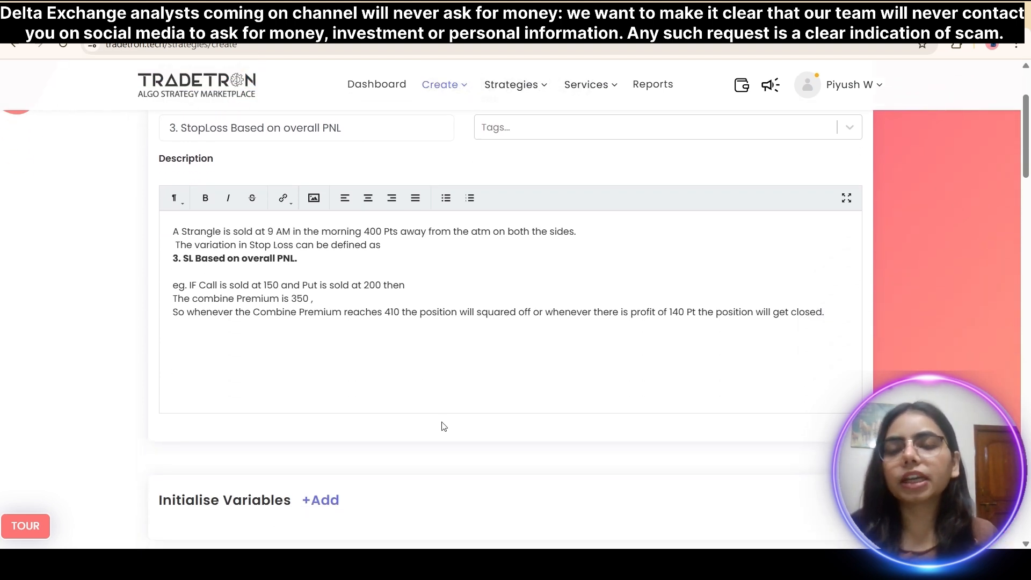
click(181, 232)
text(Short)
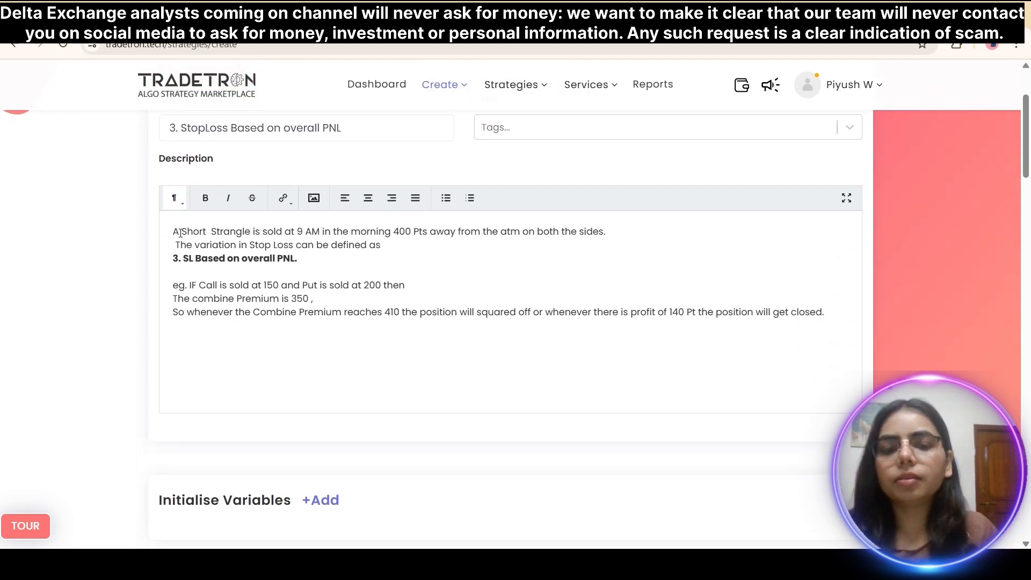
key(BackSpace)
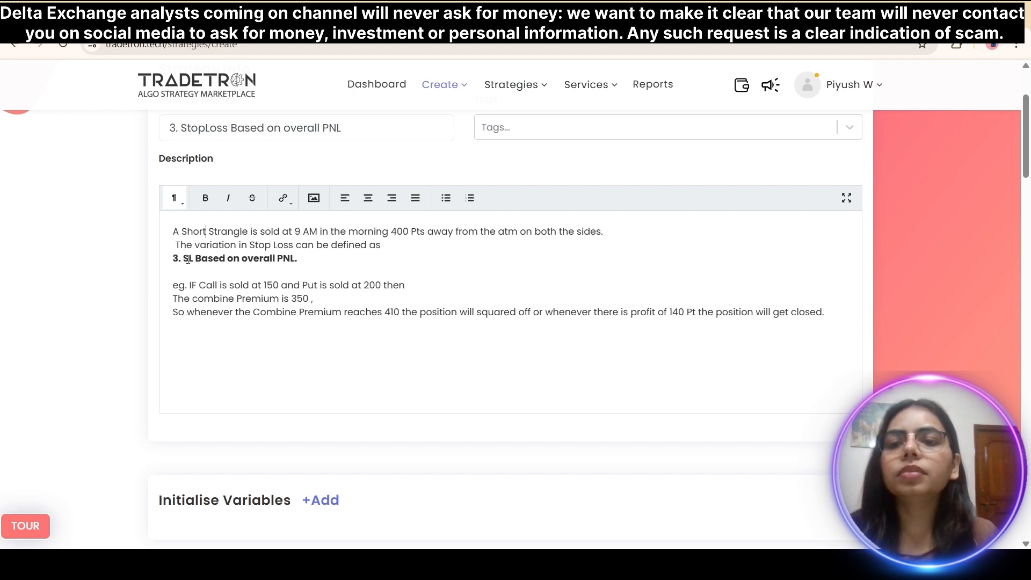
- Review the stop-loss variation and the example call, put and combined premiums in the strategy description
drag(184, 260, 322, 262)
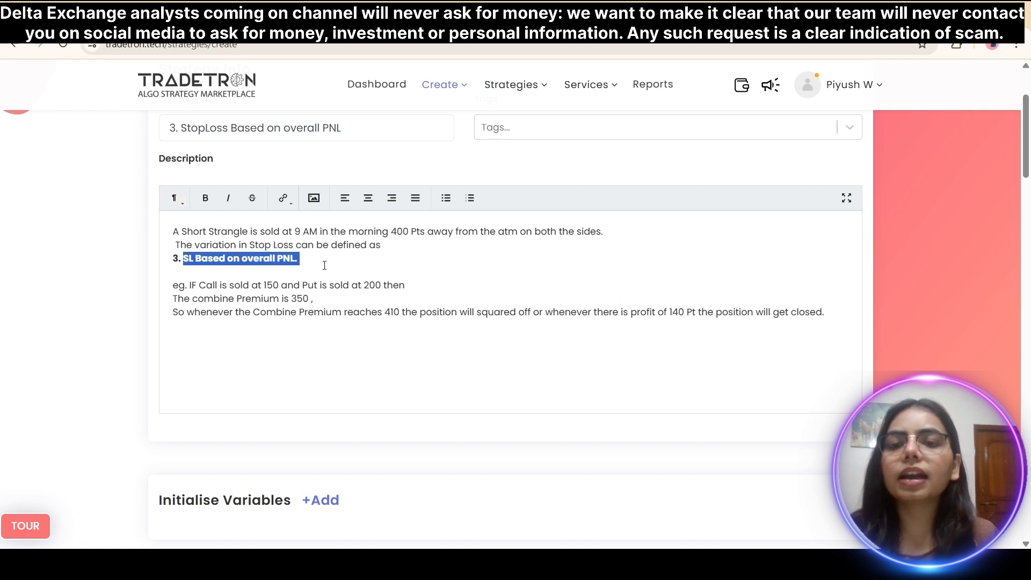
click(326, 266)
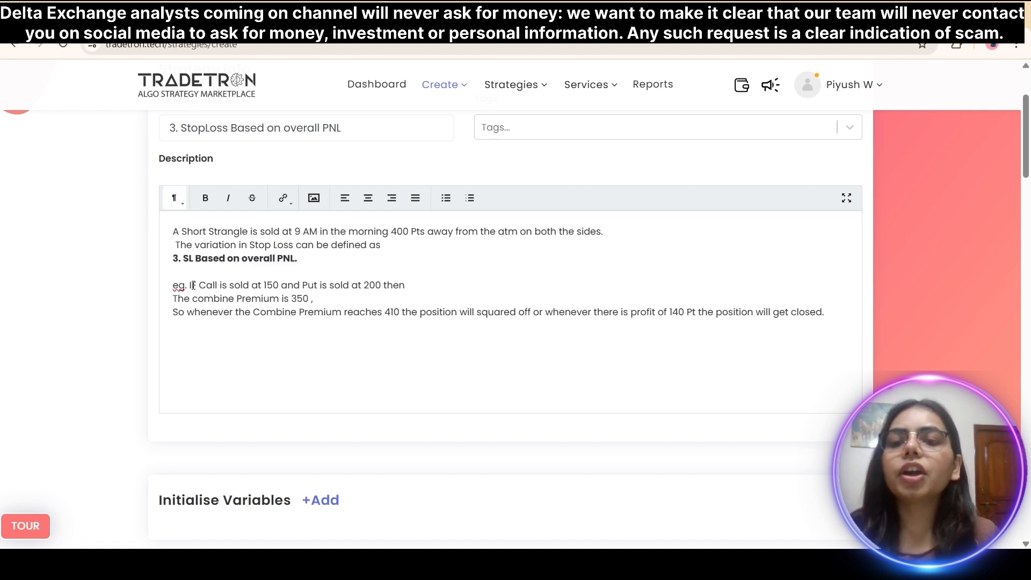
drag(189, 285, 421, 288)
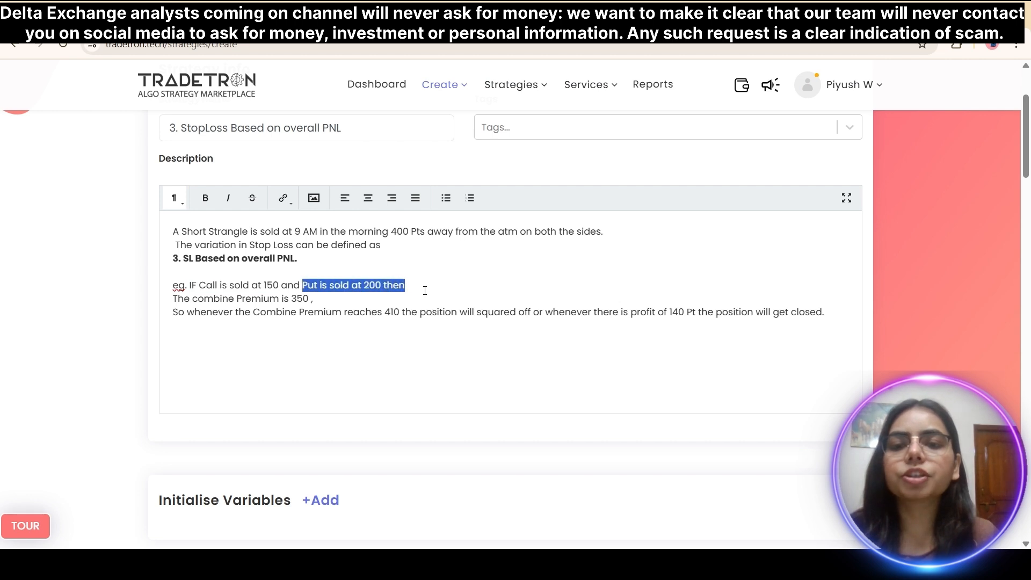
click(428, 288)
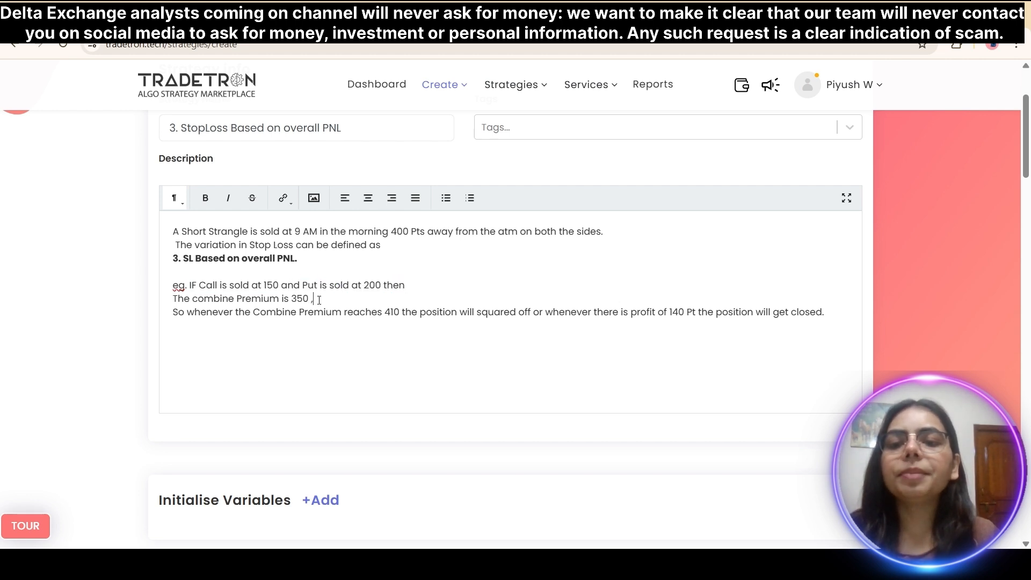
drag(317, 300, 250, 301)
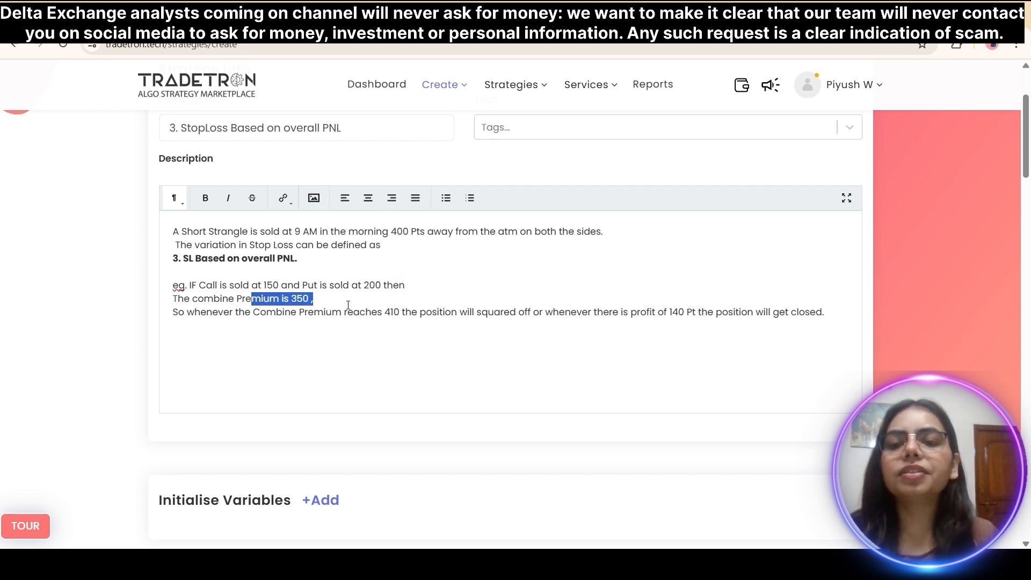
click(322, 299)
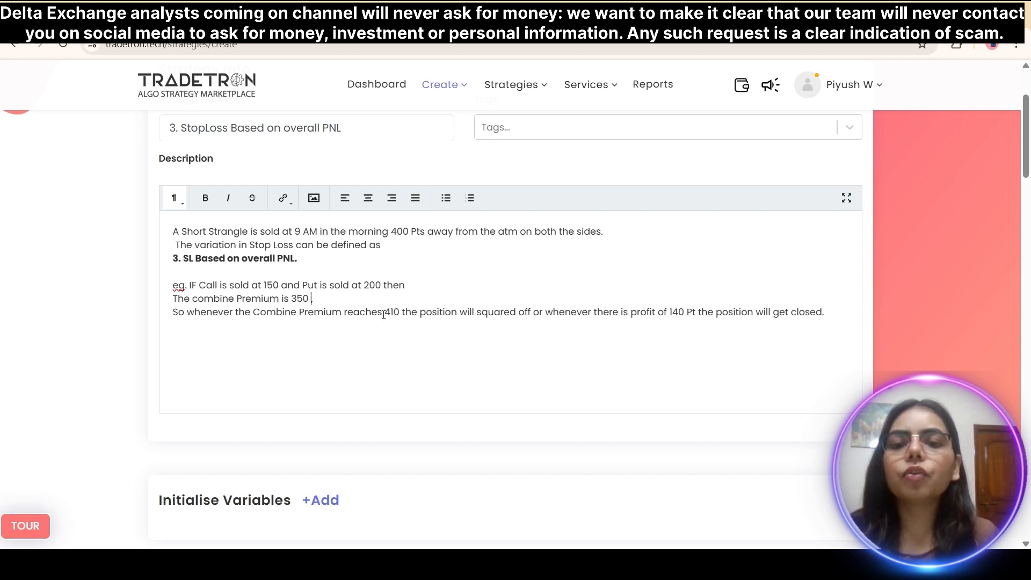
- Examine the description's exit rules for the combined premium stop loss and the profit target
drag(382, 311, 403, 314)
click(339, 304)
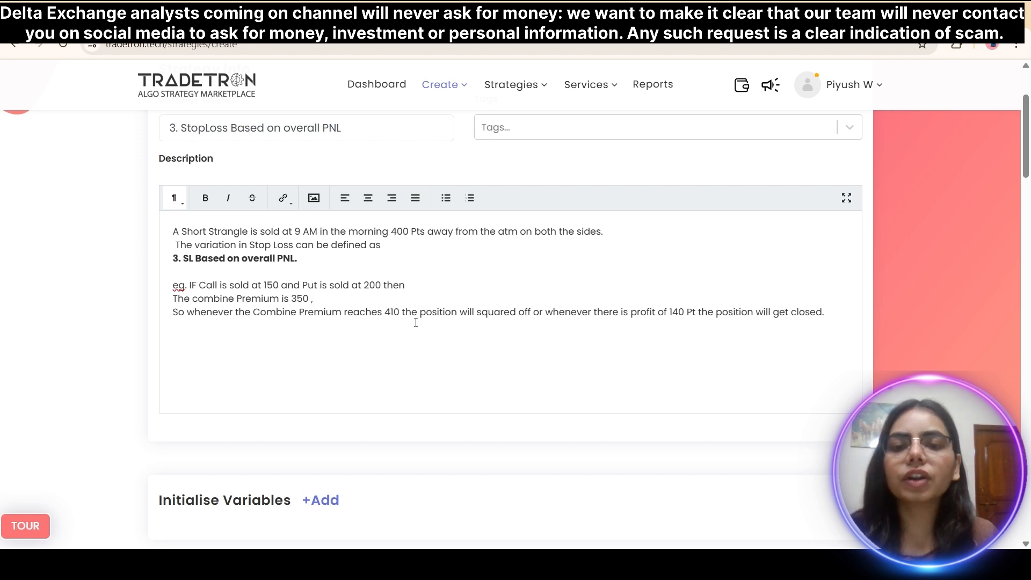
drag(378, 313, 491, 319)
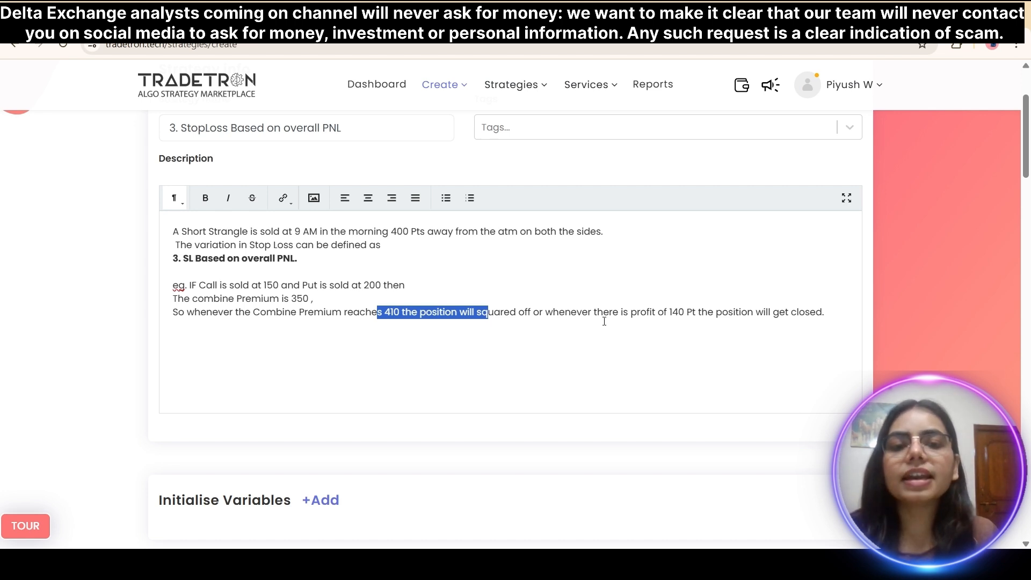
drag(552, 317, 714, 318)
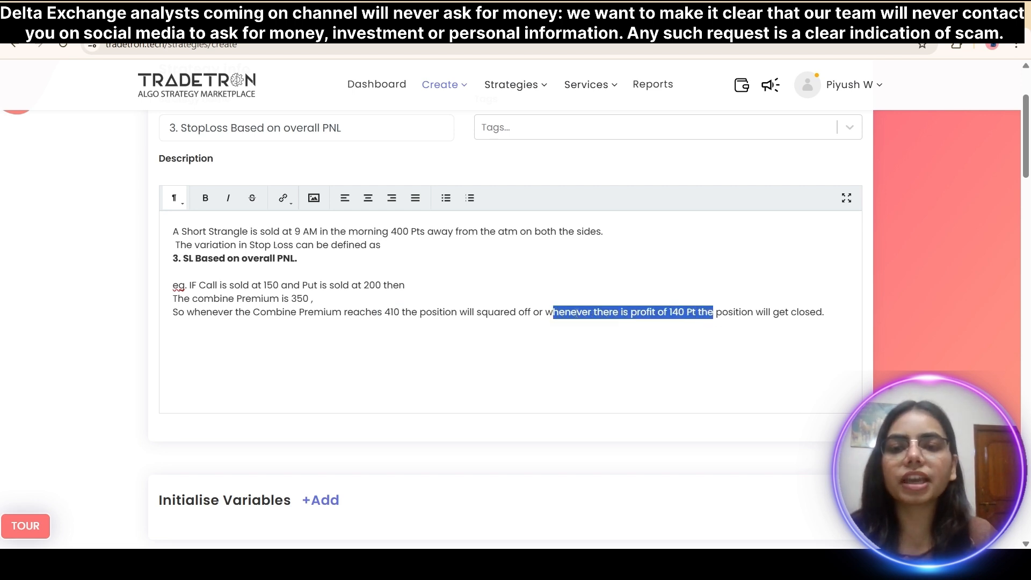
drag(315, 300, 279, 301)
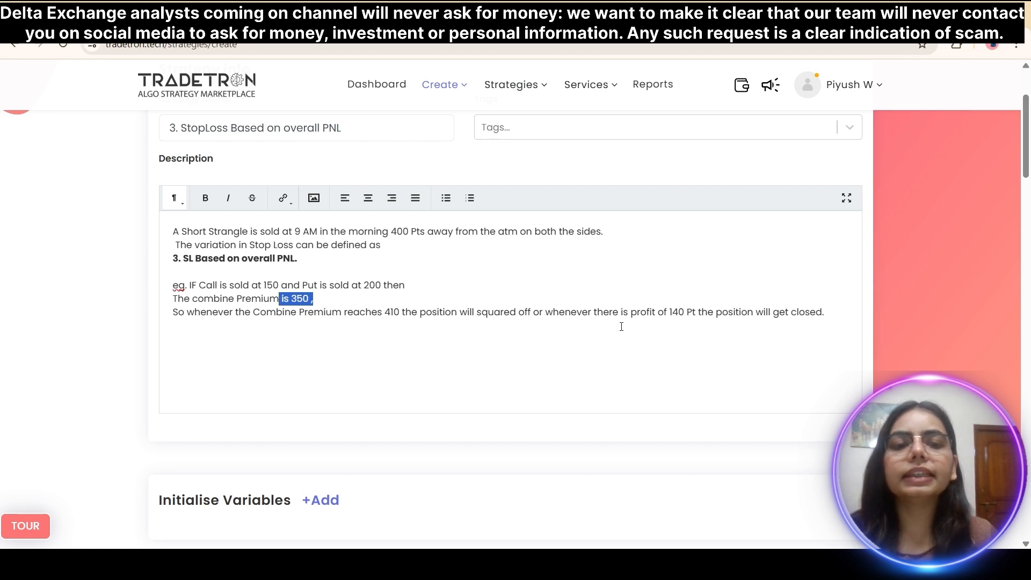
drag(659, 316, 706, 317)
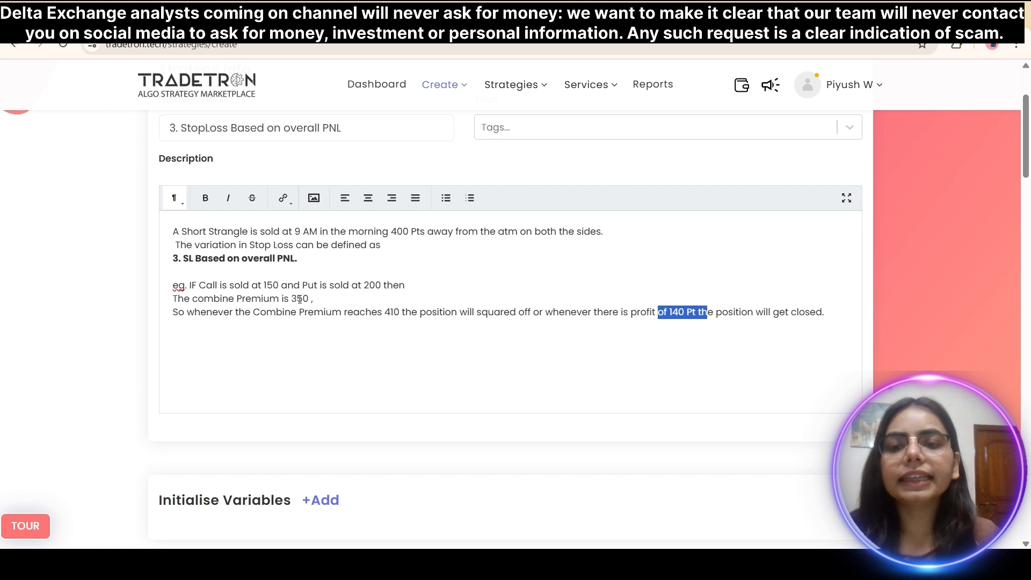
drag(291, 299, 321, 297)
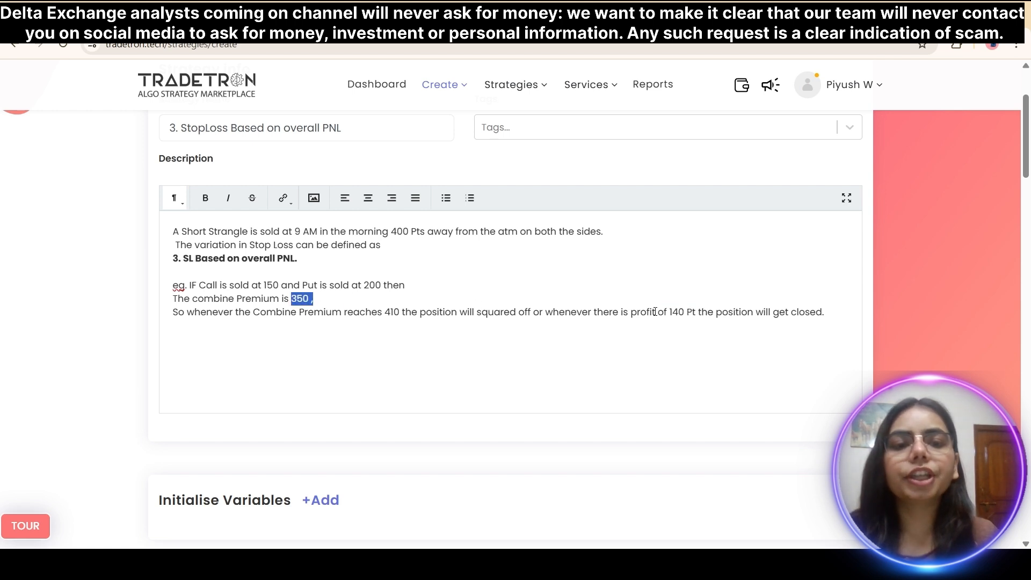
drag(655, 311, 733, 312)
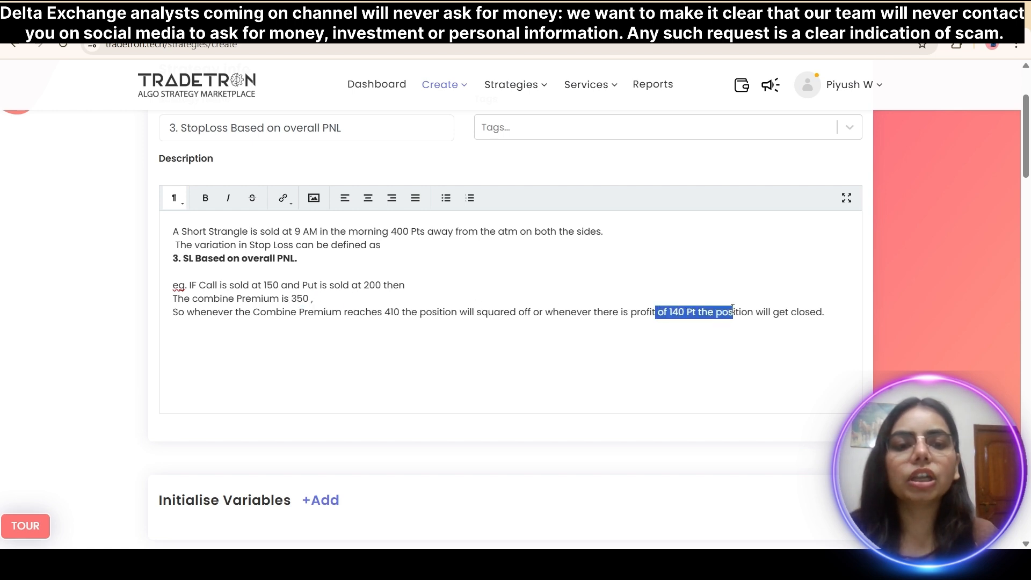
click(682, 363)
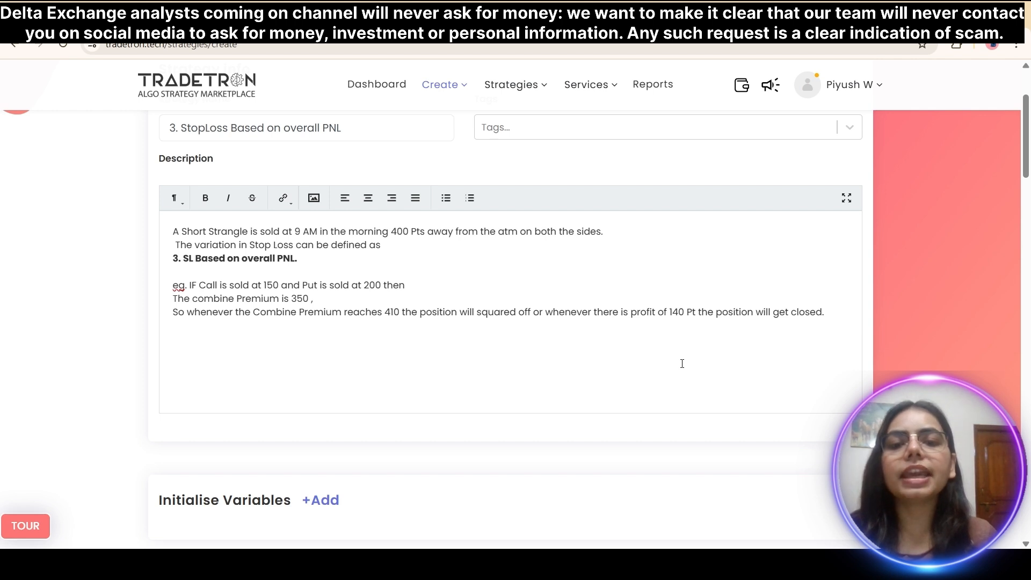
drag(348, 311, 482, 310)
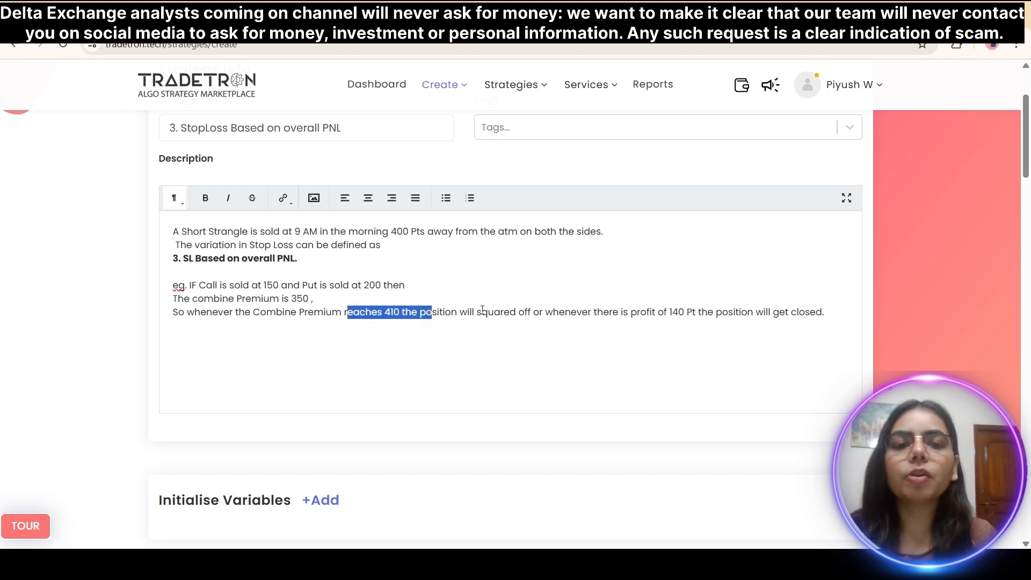
drag(648, 311, 742, 304)
click(725, 311)
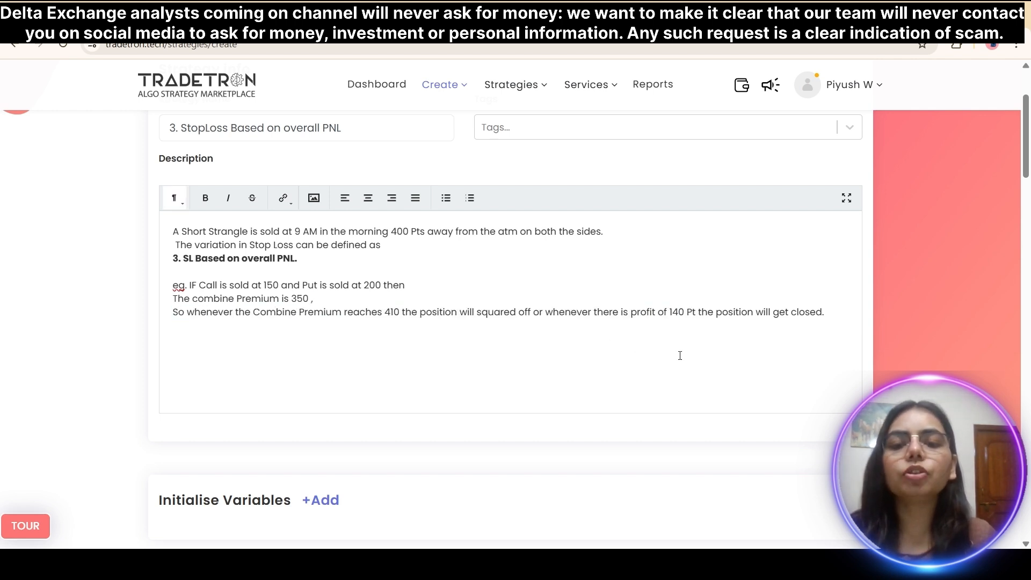
- Review the entry conditions and option positions of Set 1 against the exit rules in the description
scroll(561, 419, down, 8)
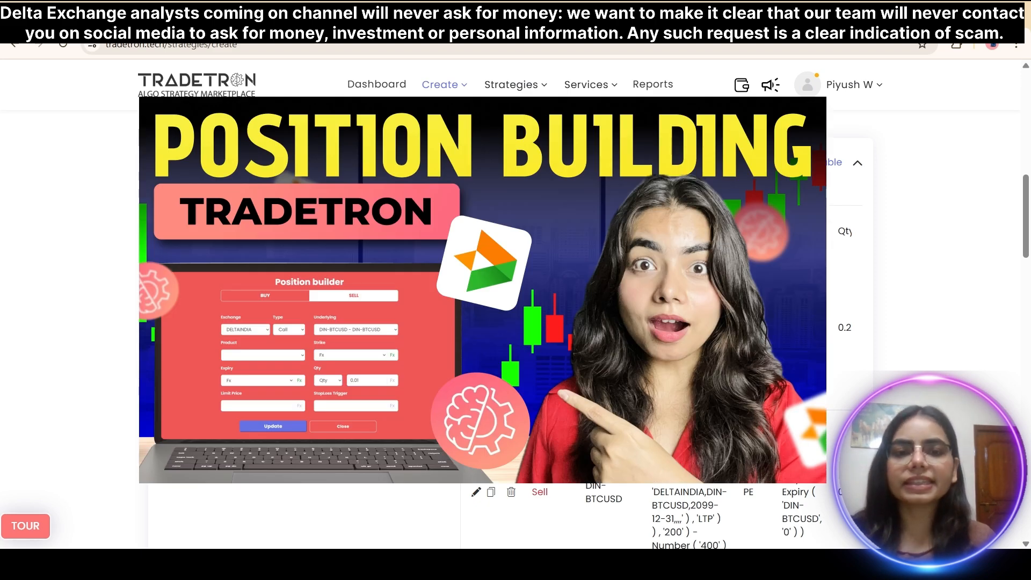
scroll(515, 322, down, 3)
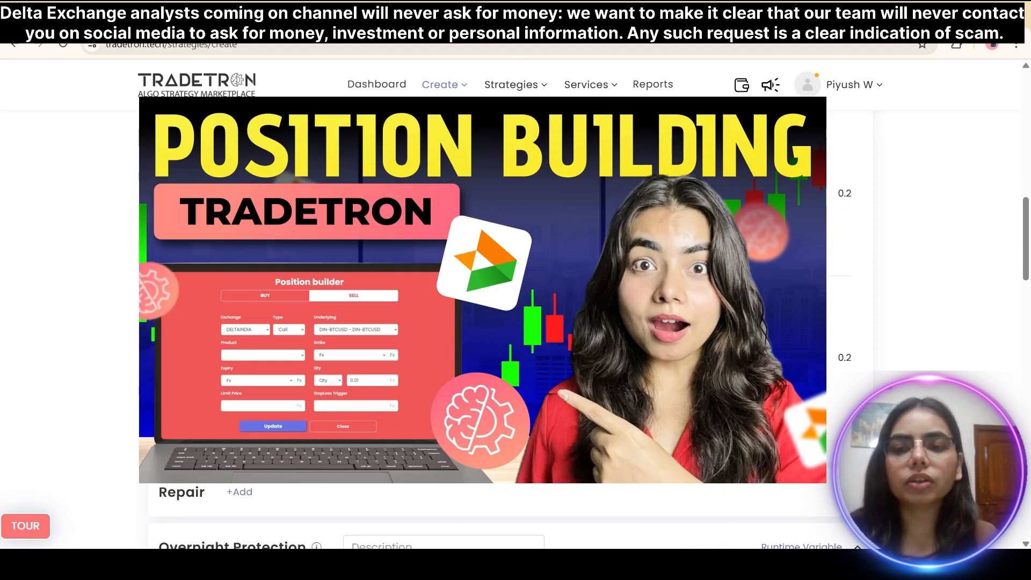
scroll(596, 432, up, 3)
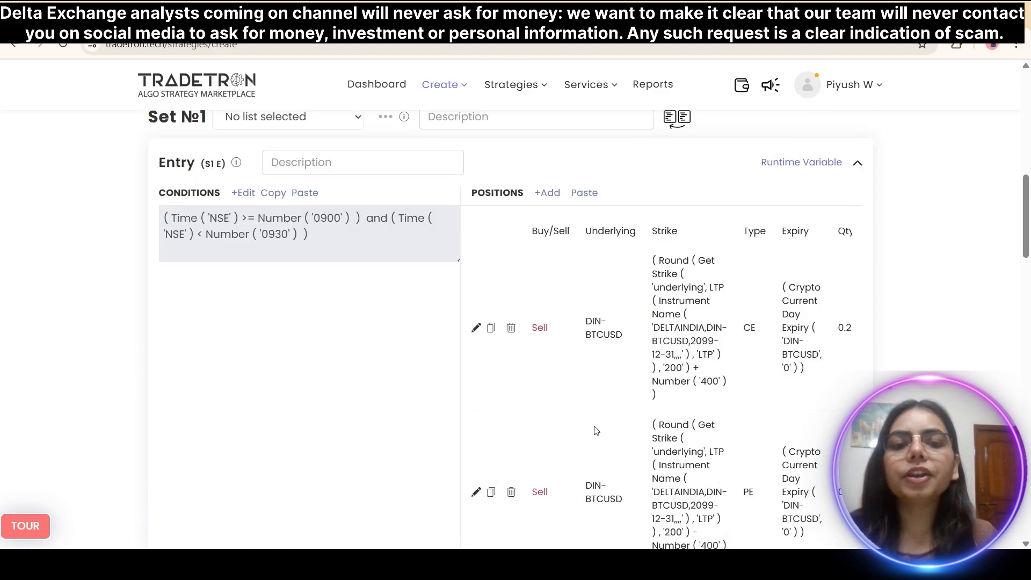
scroll(702, 398, down, 1)
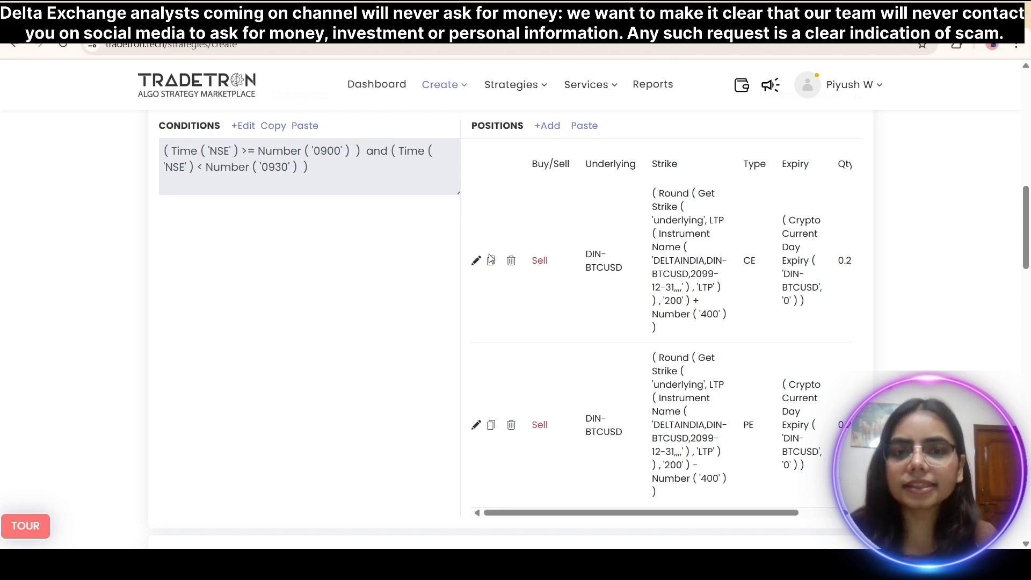
scroll(515, 435, up, 10)
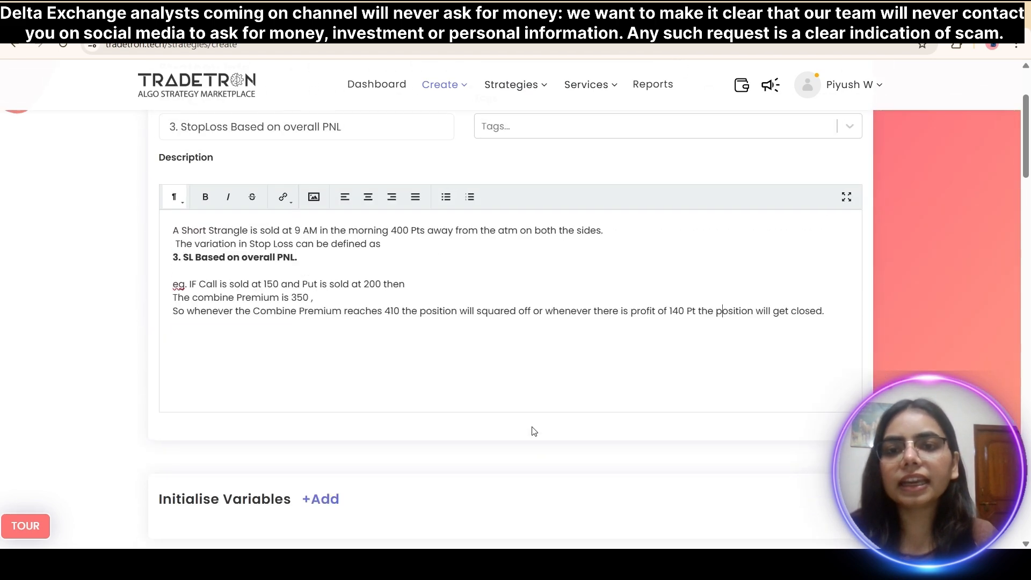
drag(589, 315, 803, 336)
click(324, 295)
click(784, 349)
- Start a Universal Exit condition with the Time keyword, using NSE as the exchange
scroll(785, 357, down, 1)
scroll(785, 357, down, 15)
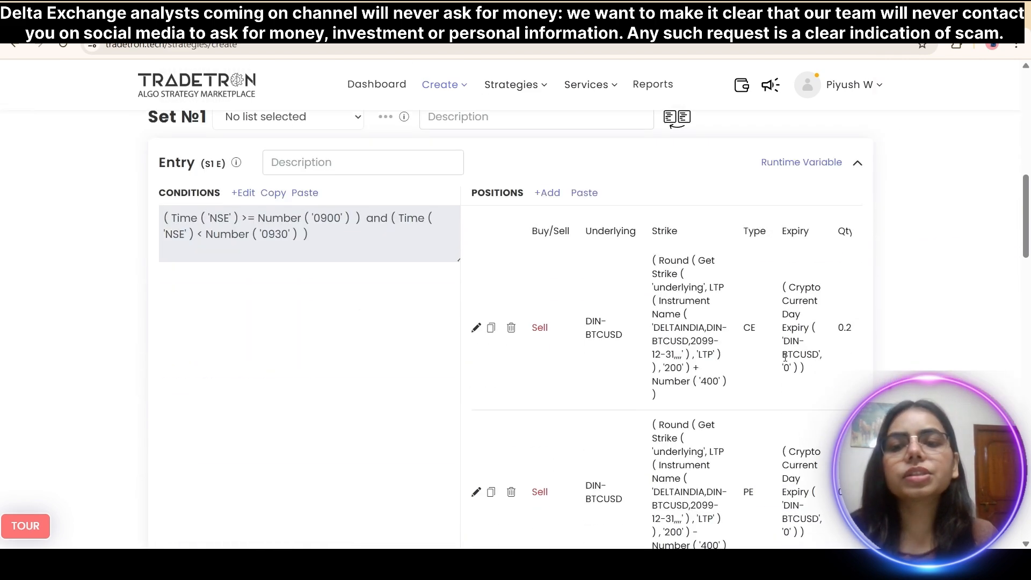
scroll(311, 339, down, 1)
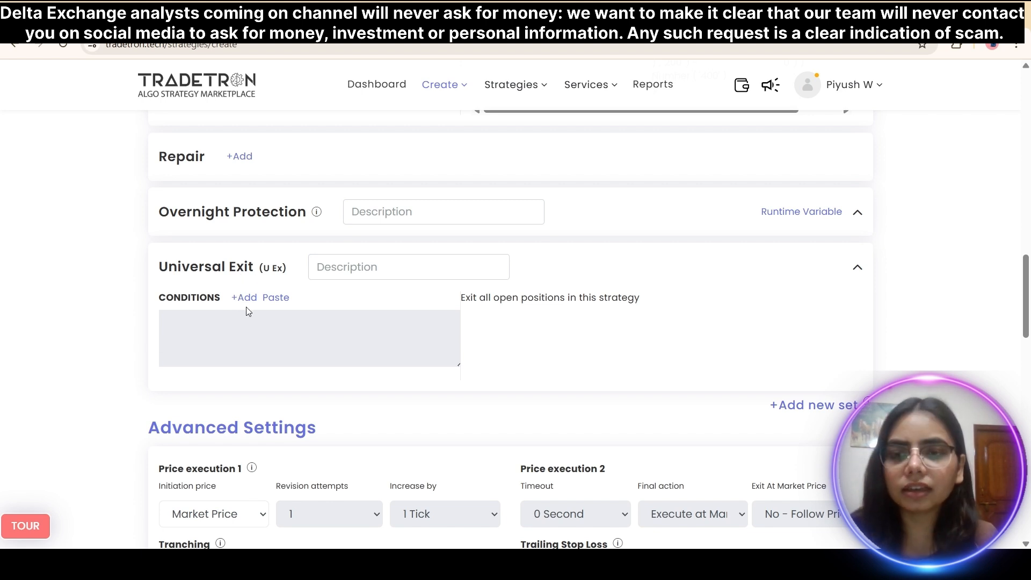
scroll(248, 309, down, 1)
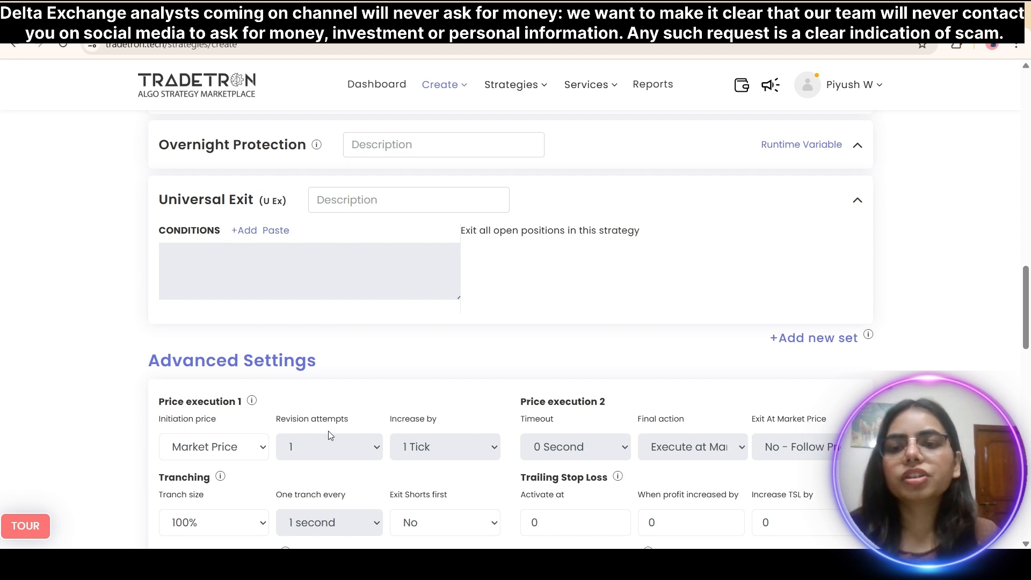
click(245, 230)
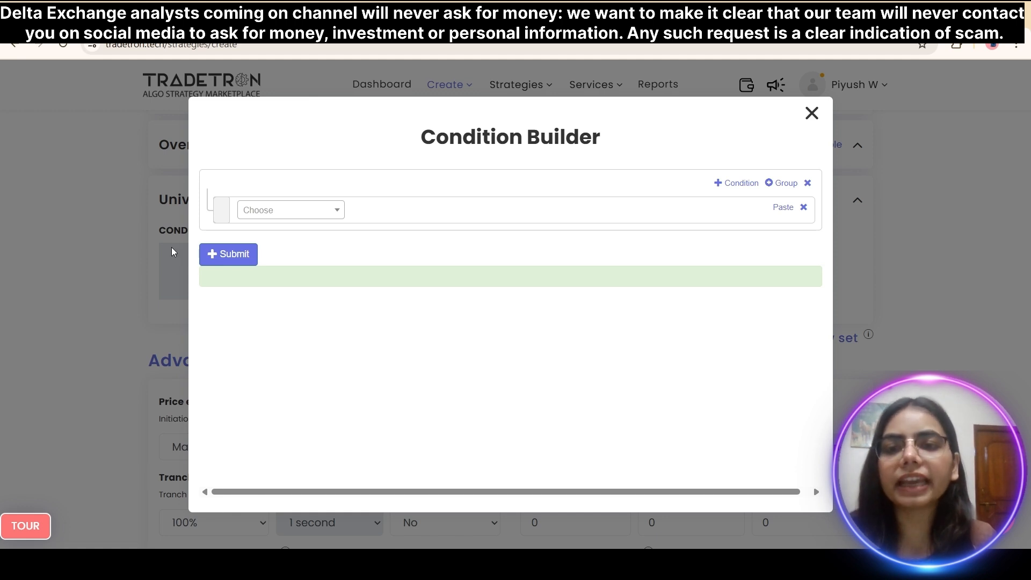
click(300, 215)
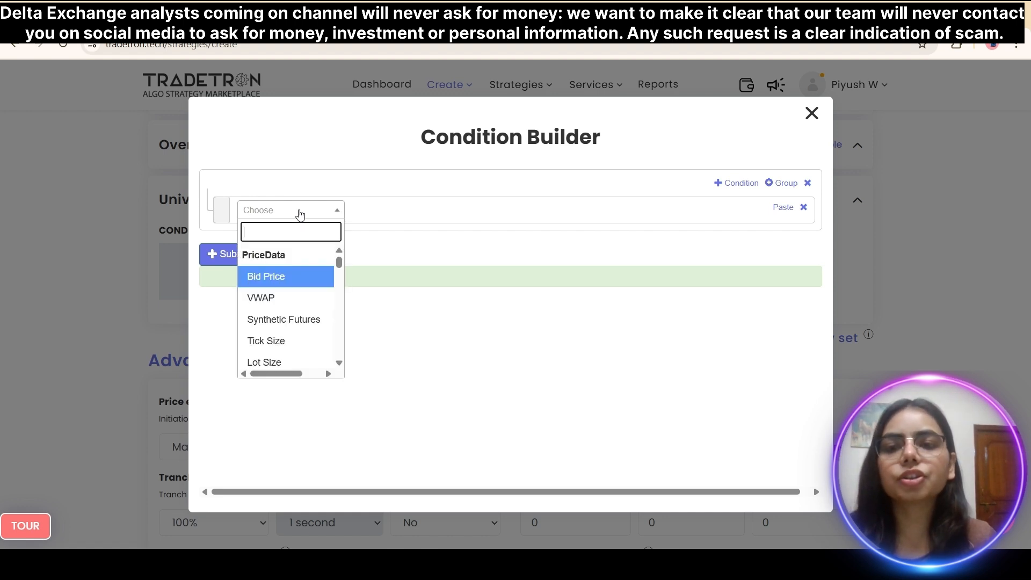
text(me)
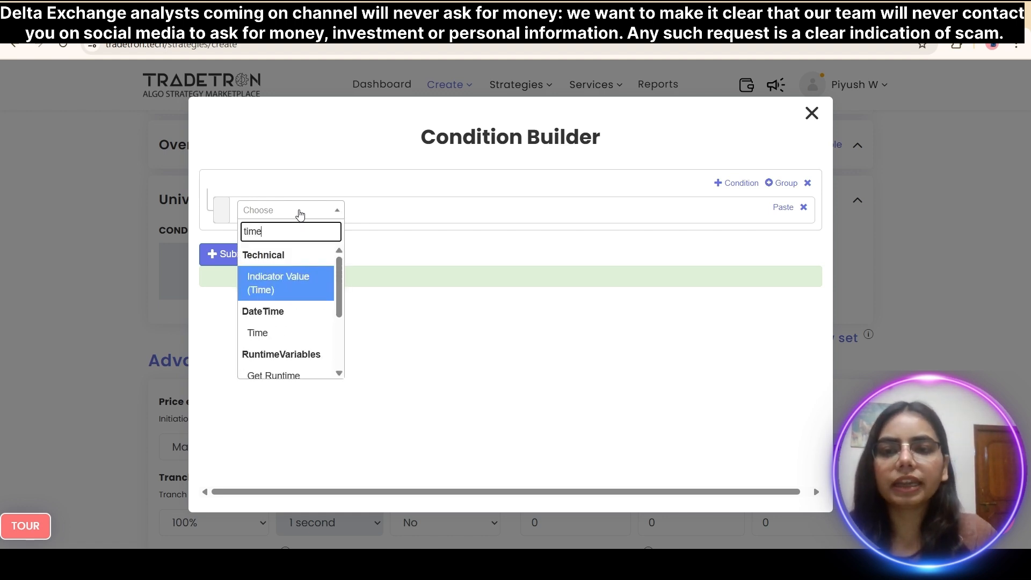
click(270, 332)
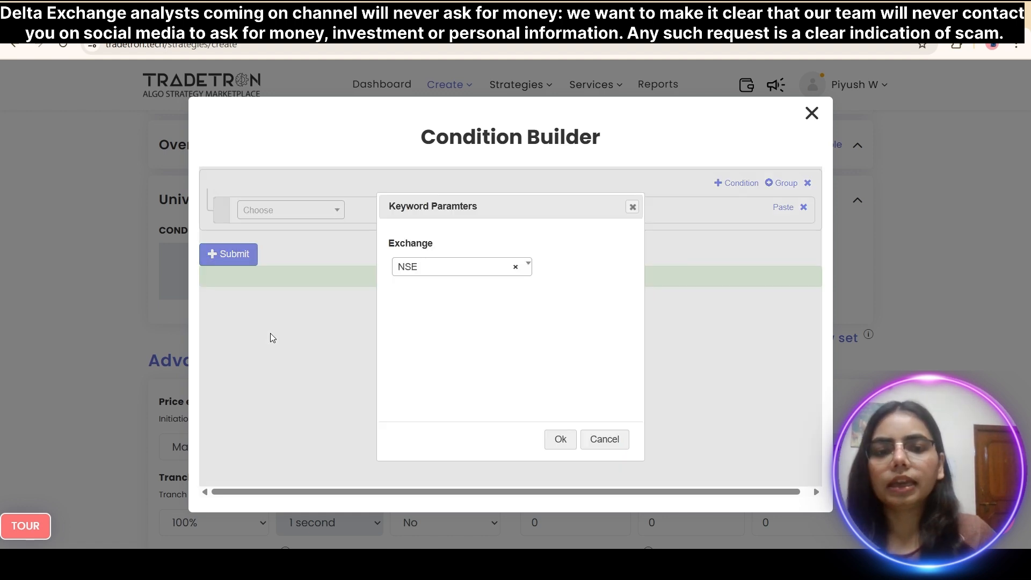
click(563, 446)
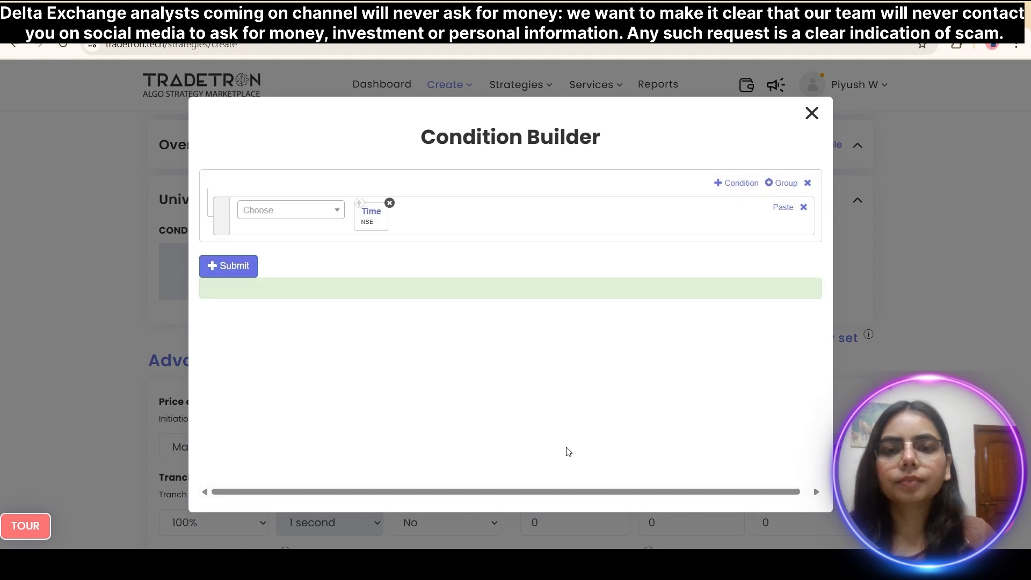
- Complete the Time condition with the >= operator and a Number value of 1725
click(311, 221)
text(>=)
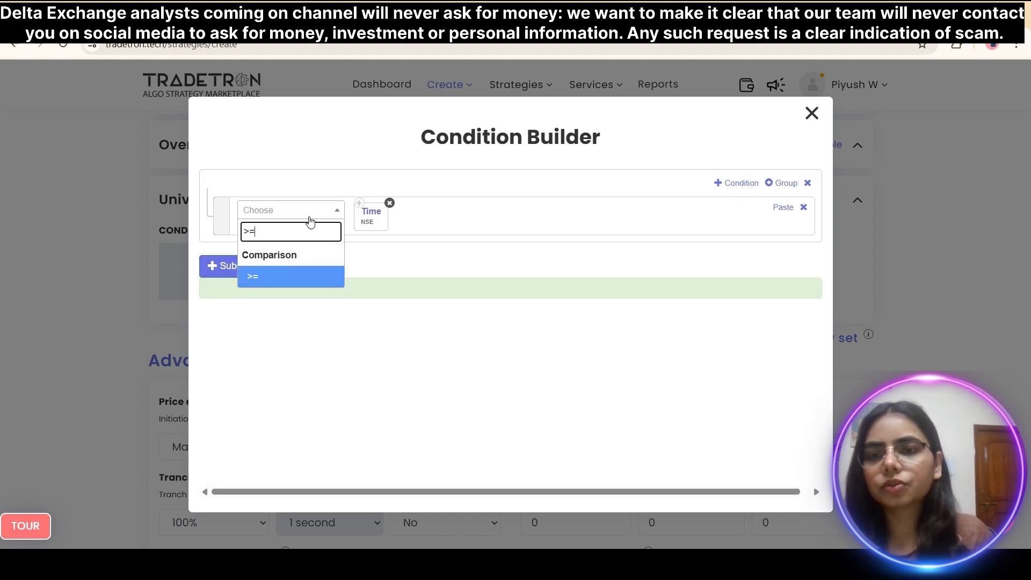
click(300, 282)
click(288, 211)
text(Number)
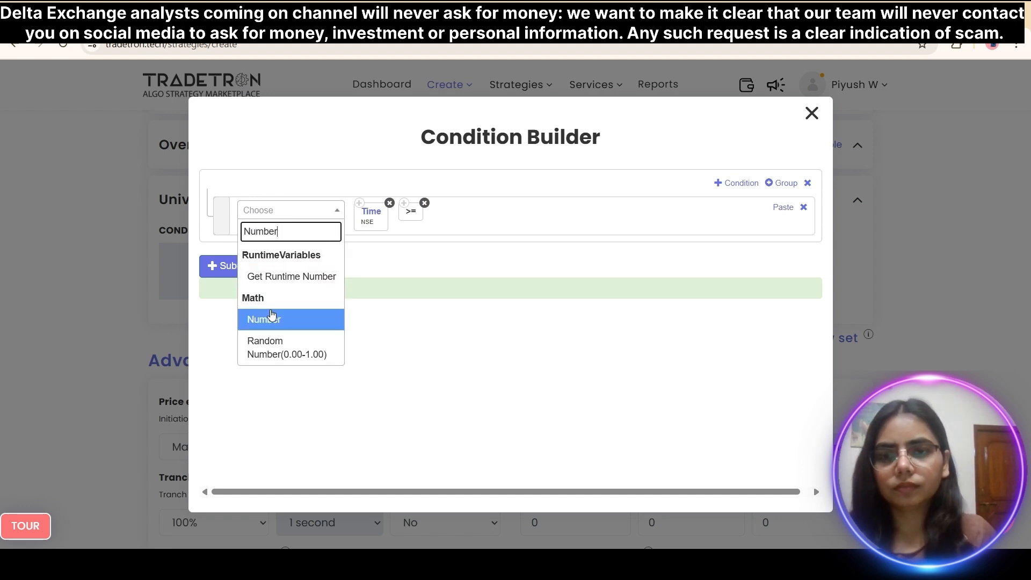
click(272, 318)
text(15)
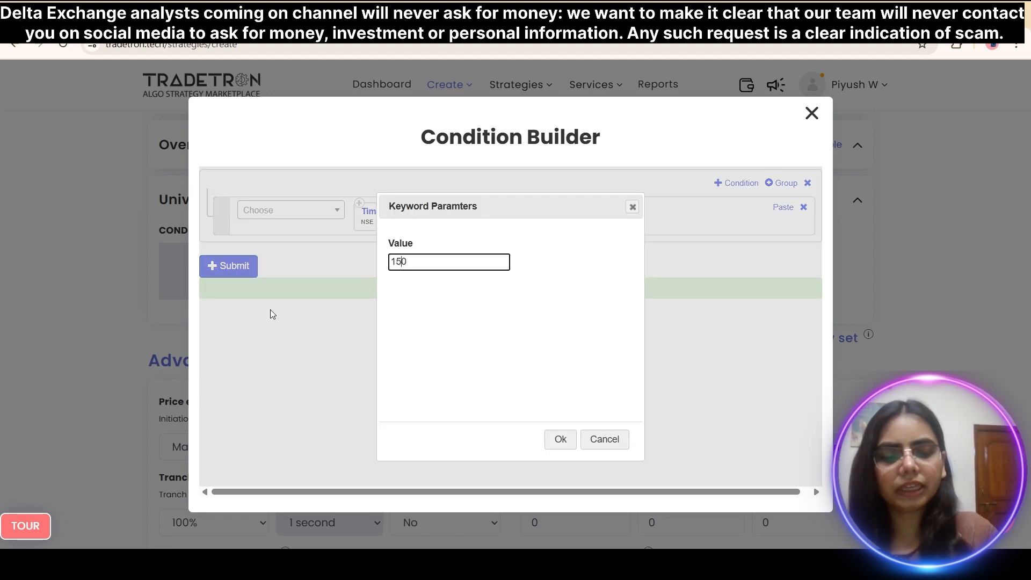
text(25)
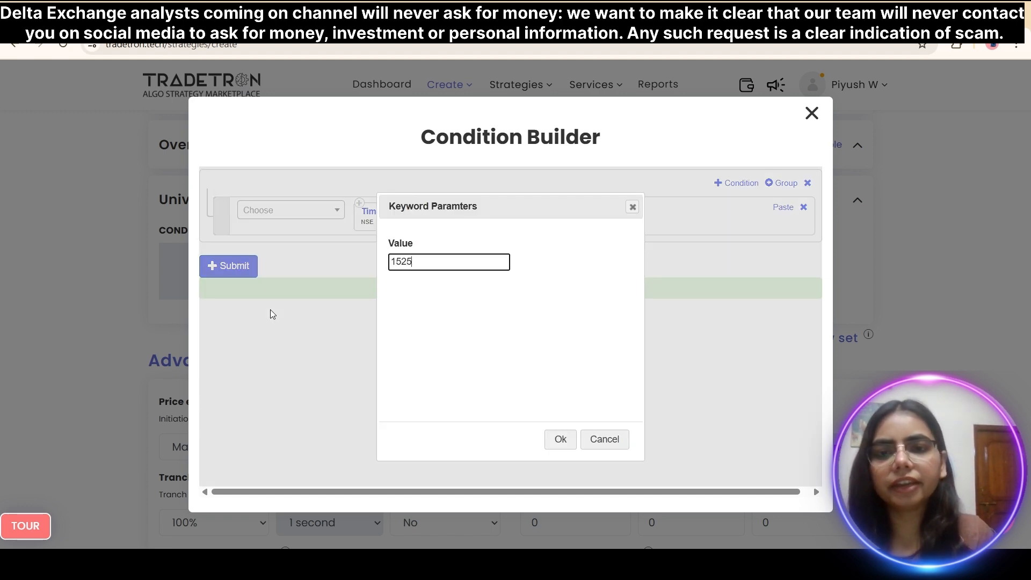
double_click(389, 262)
key(BackSpace)
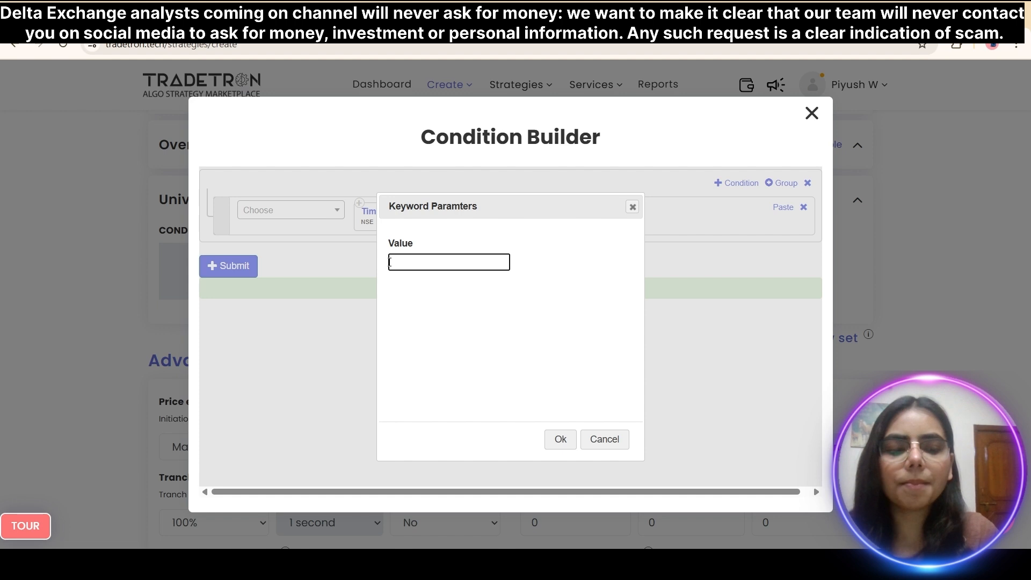
text(1725)
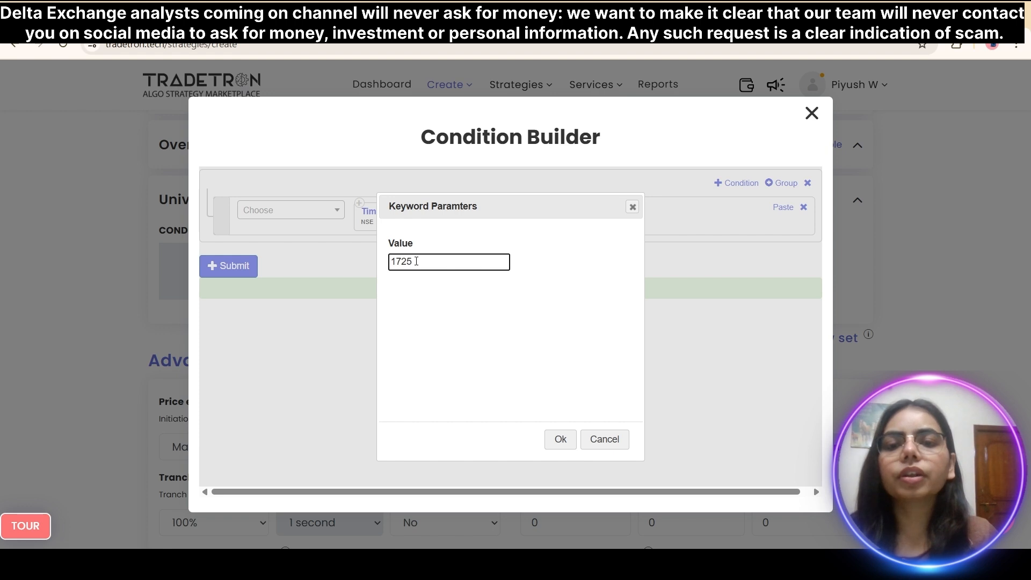
click(563, 440)
- Add a second condition that reuses a copy of the Time (NSE) block, followed by the < operator
click(740, 186)
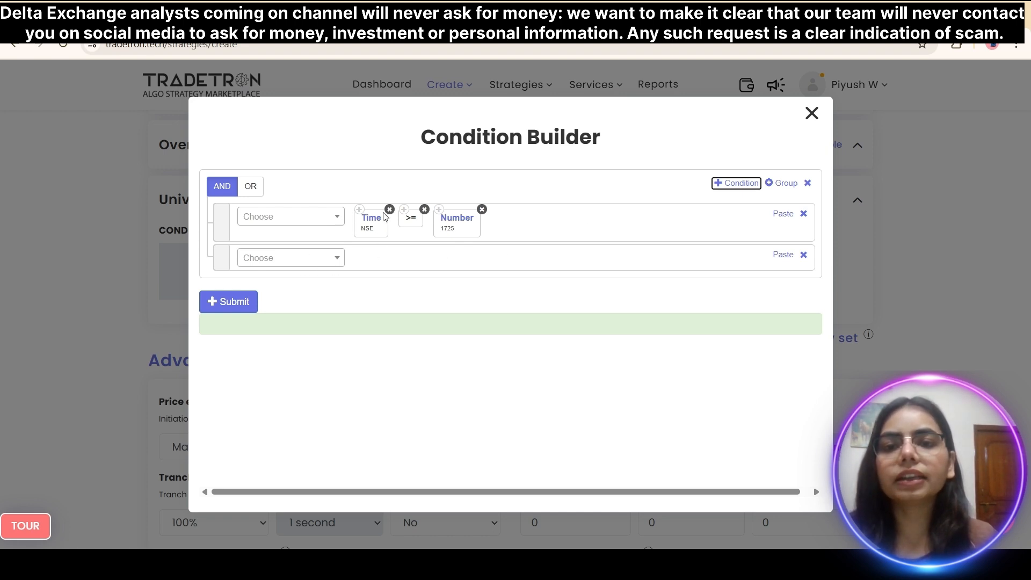
click(359, 210)
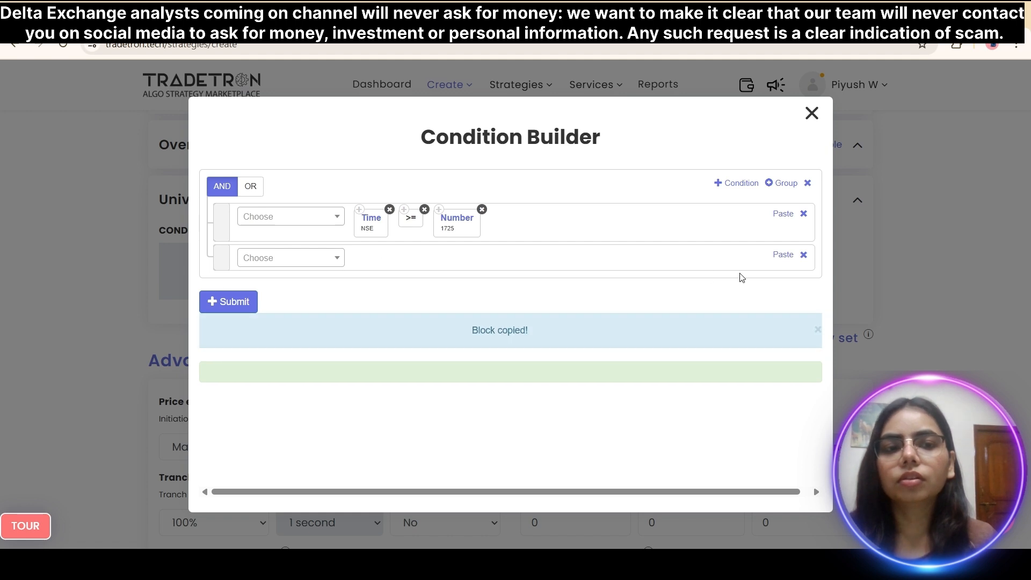
click(782, 254)
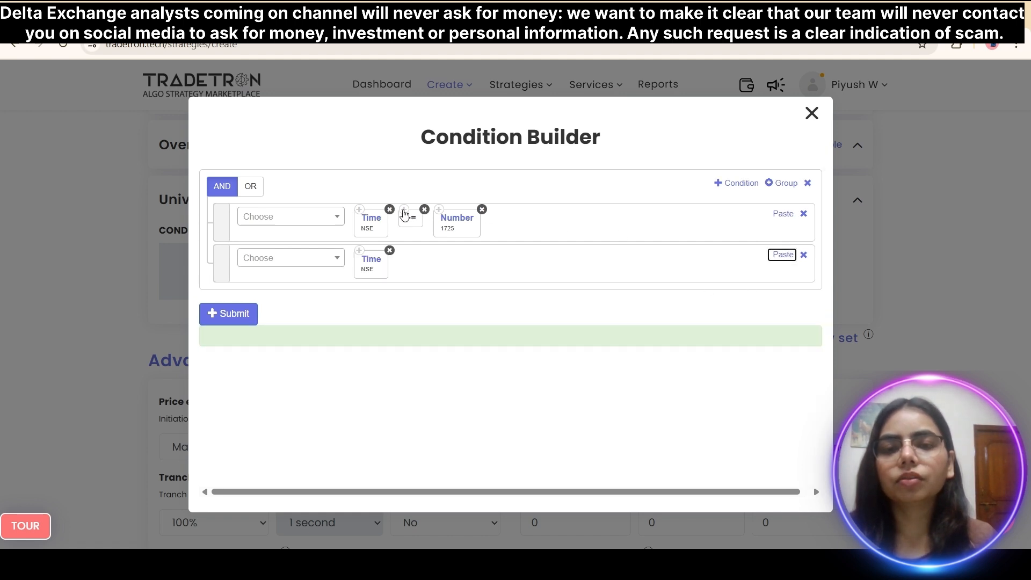
click(299, 261)
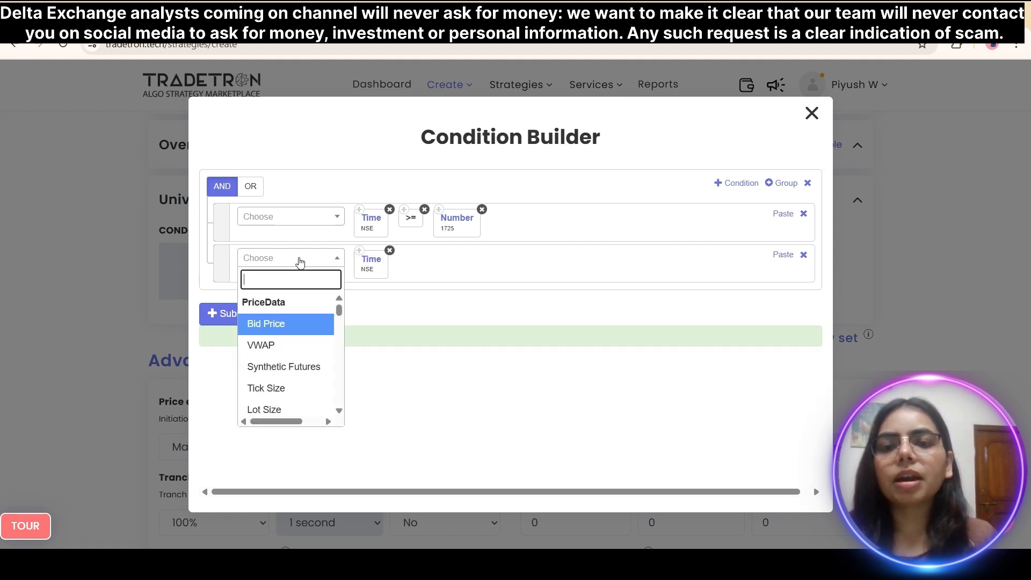
text(<)
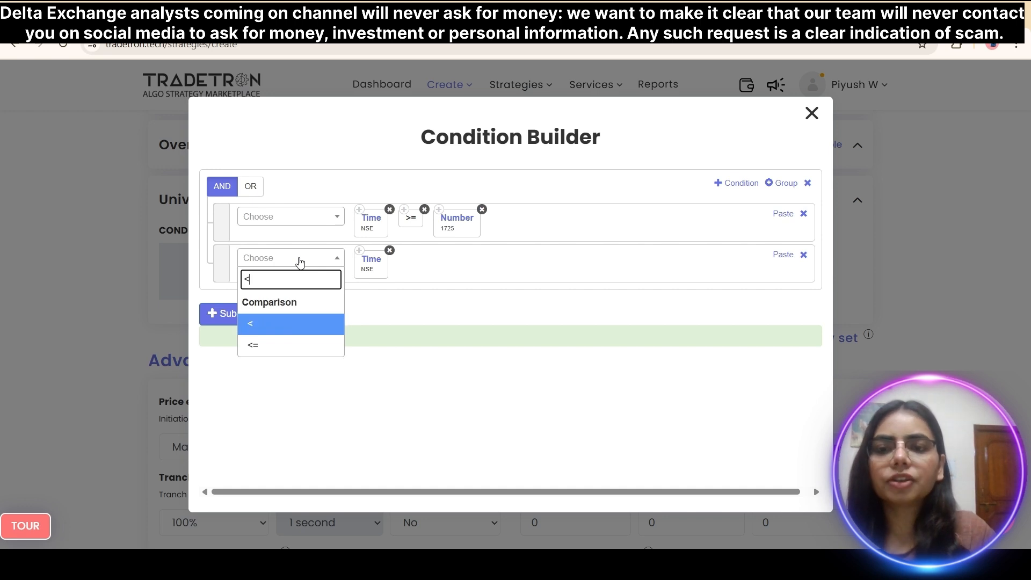
click(283, 324)
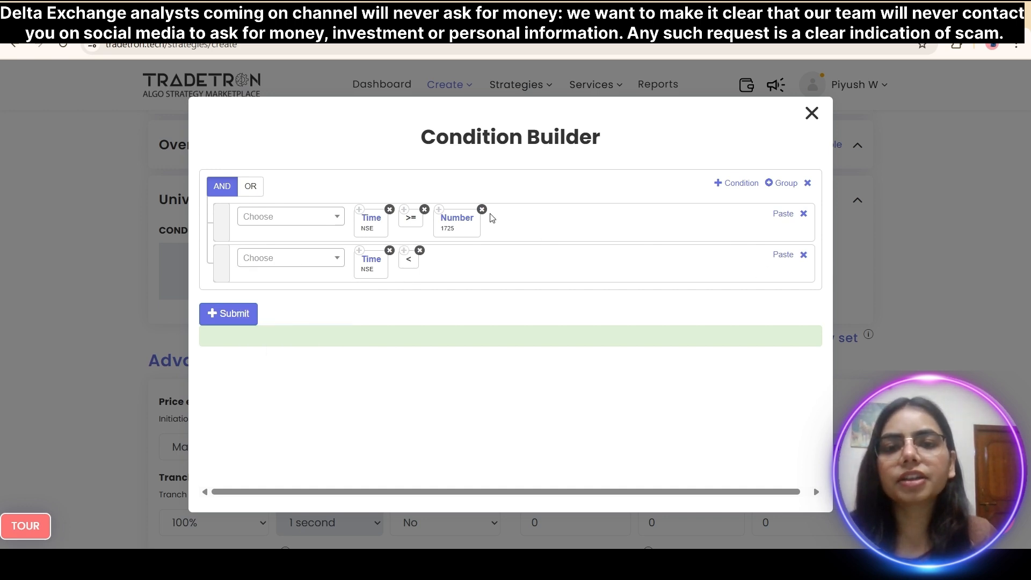
- Copy the first condition's Number block into the second condition and set the copy's value to 1729
click(439, 210)
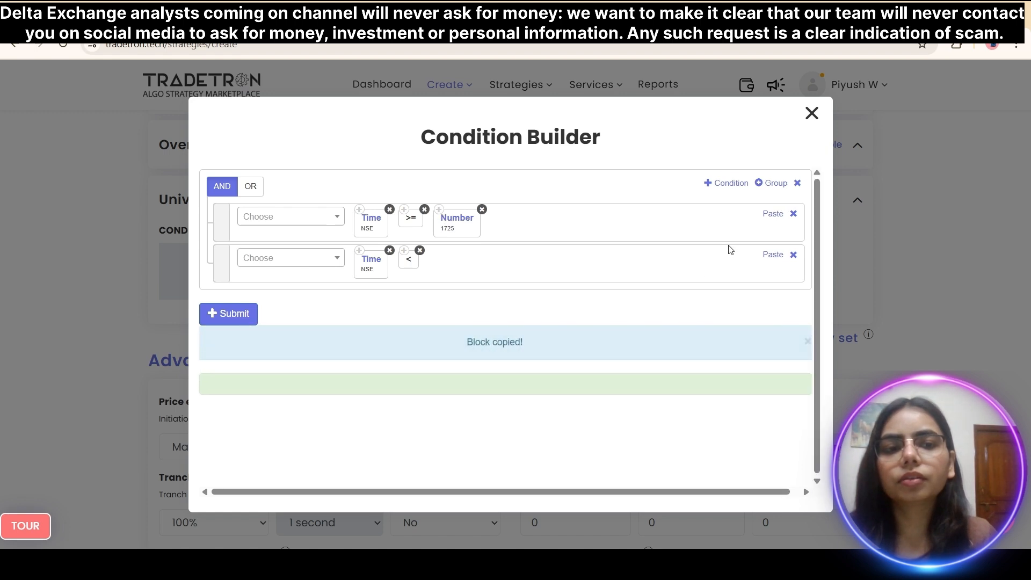
click(774, 256)
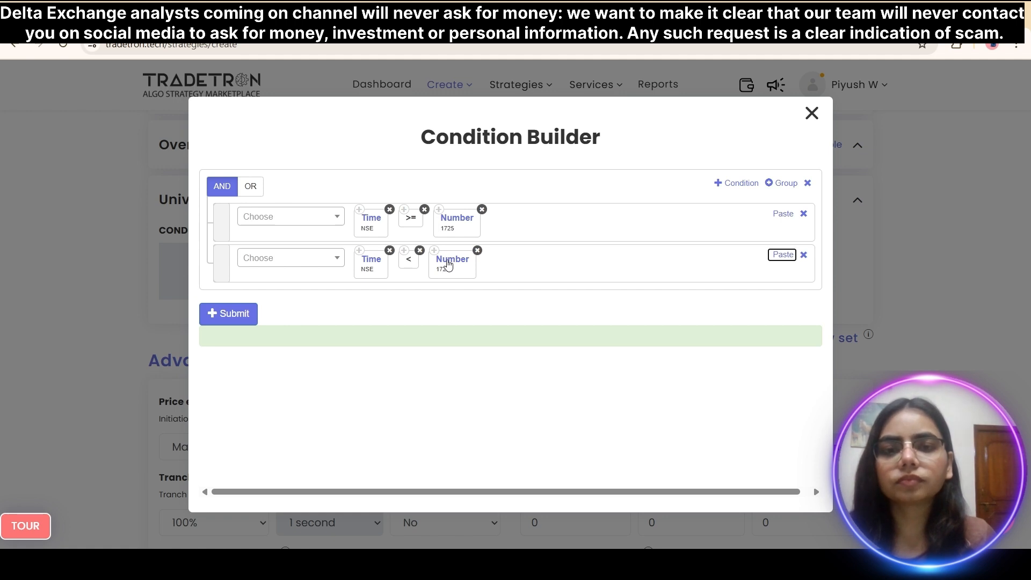
click(447, 263)
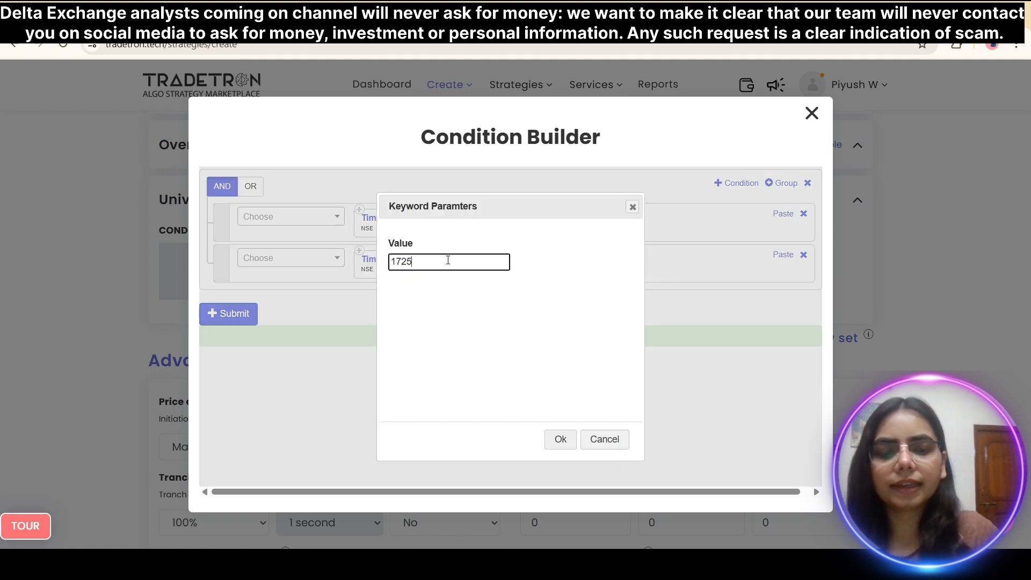
text(9)
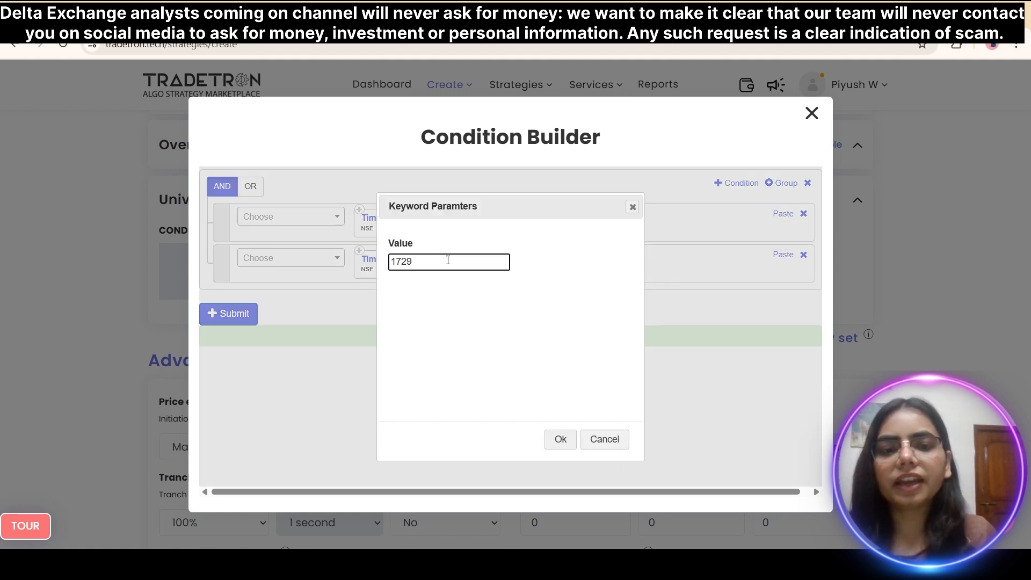
click(560, 439)
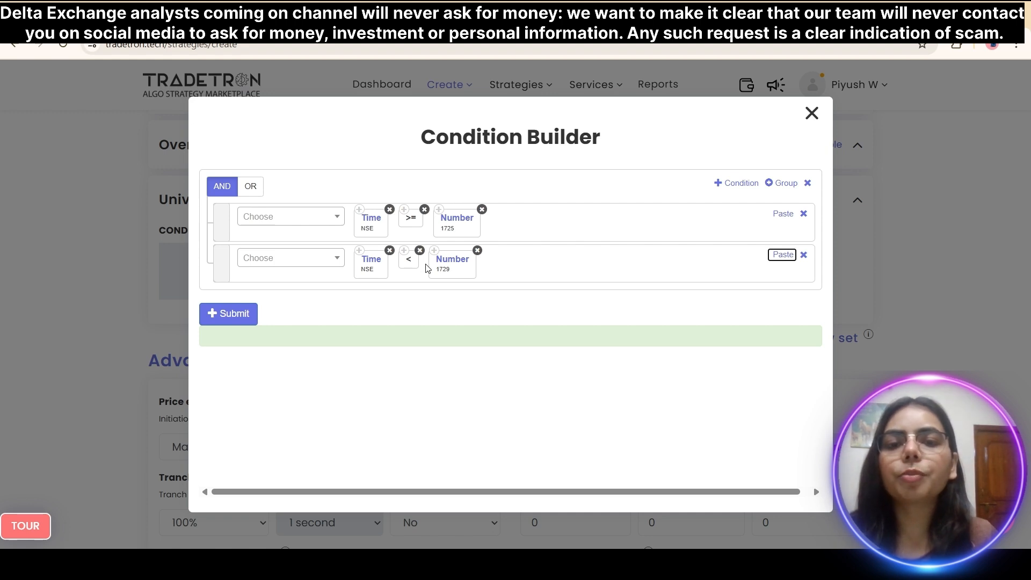
- Add a third condition, switch the group logic to OR, and start the new condition with PNL <
click(737, 183)
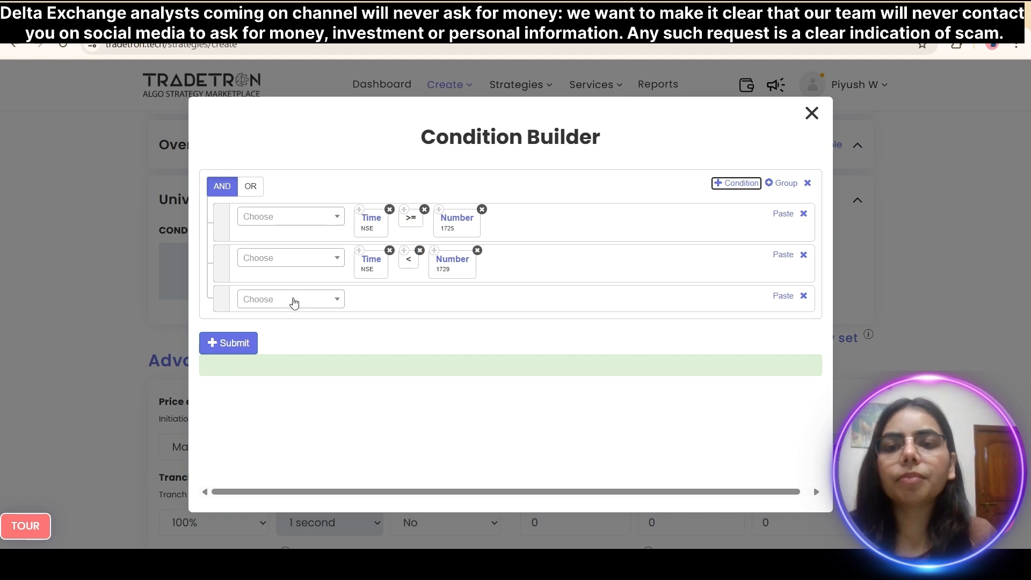
click(251, 193)
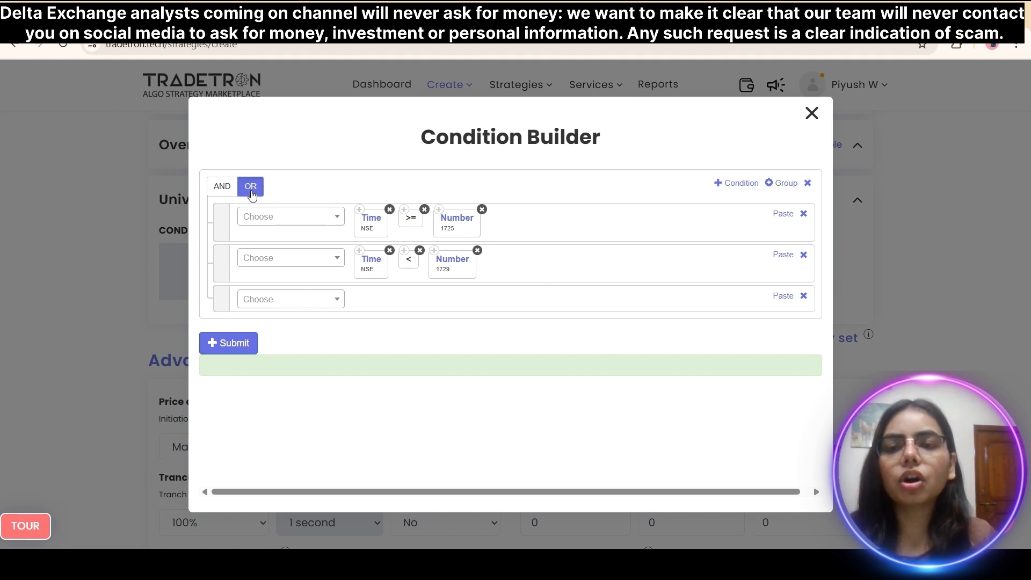
click(328, 306)
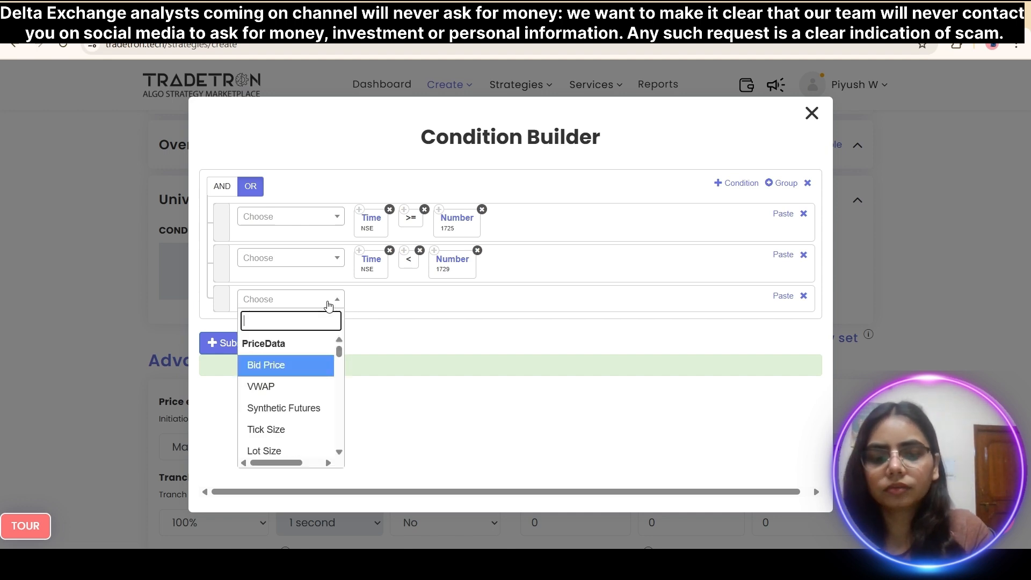
text(PNL)
click(290, 387)
click(277, 307)
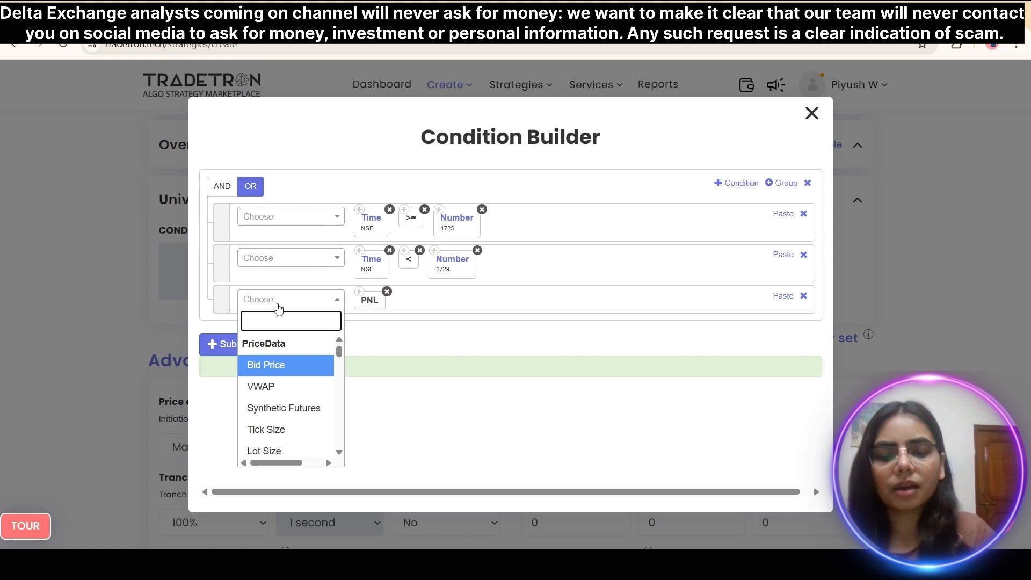
text(<)
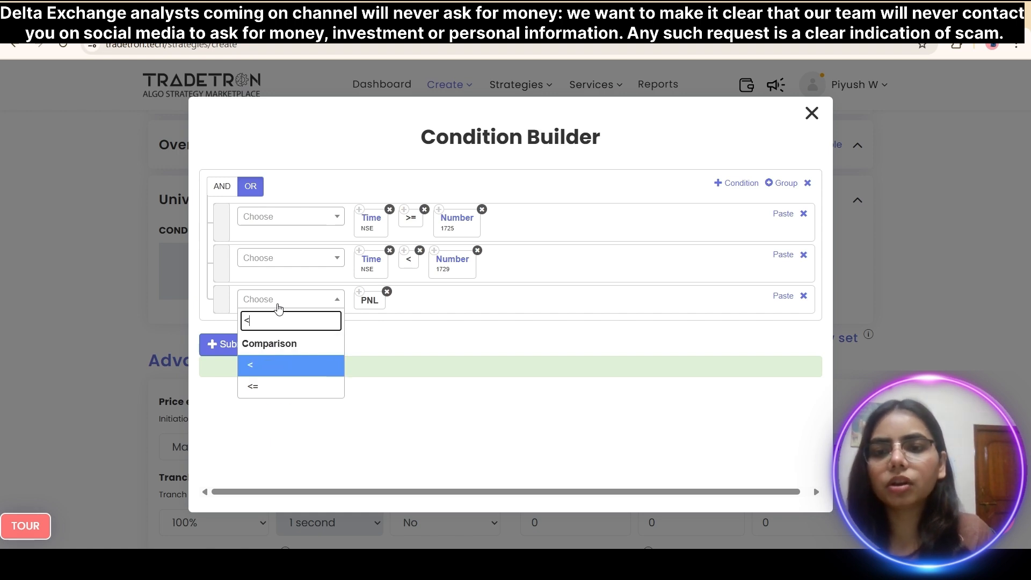
click(296, 367)
- Complete the PNL < condition with a Number value of -60
click(301, 299)
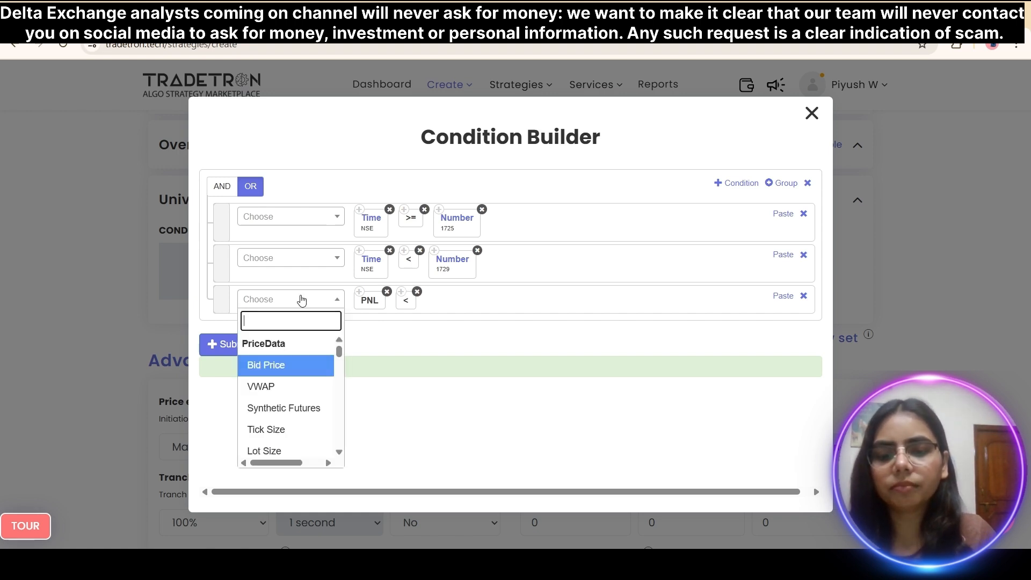
text(Number)
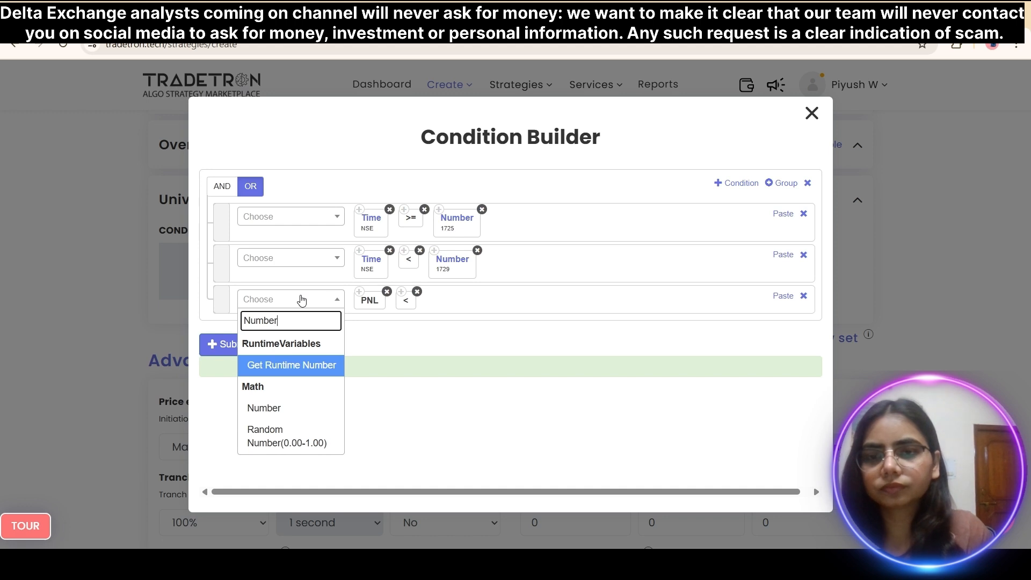
click(262, 408)
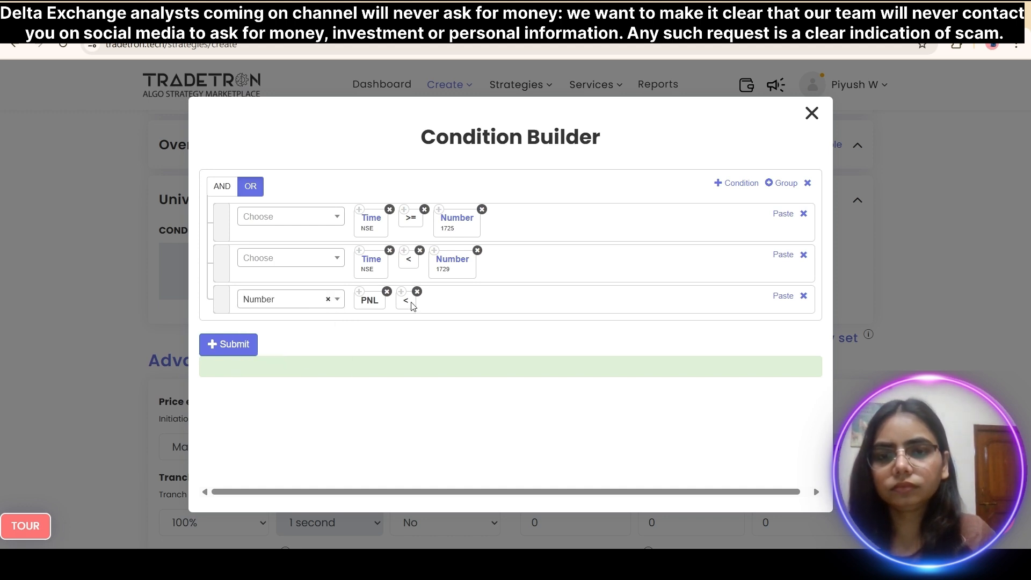
text(-60)
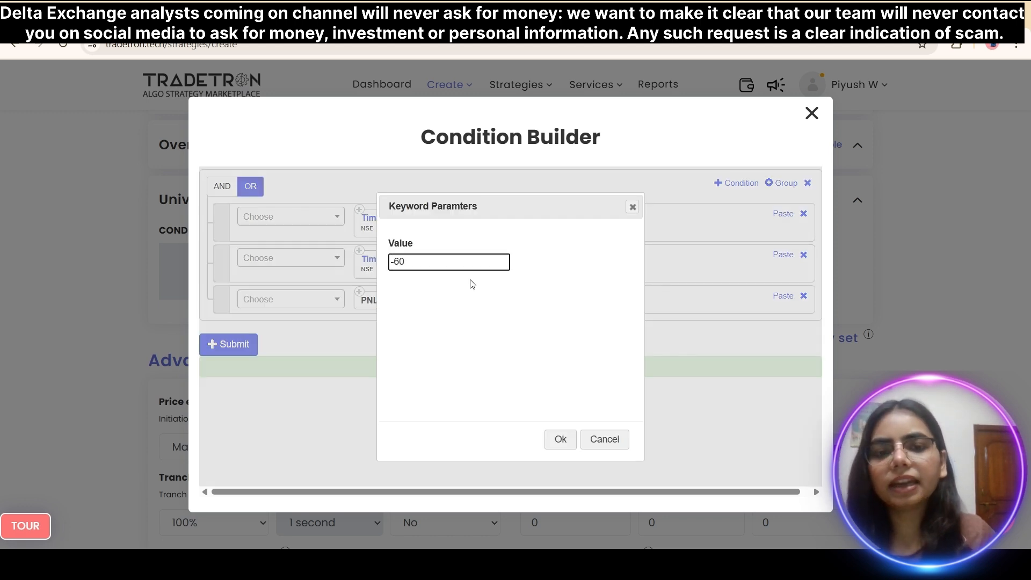
click(560, 446)
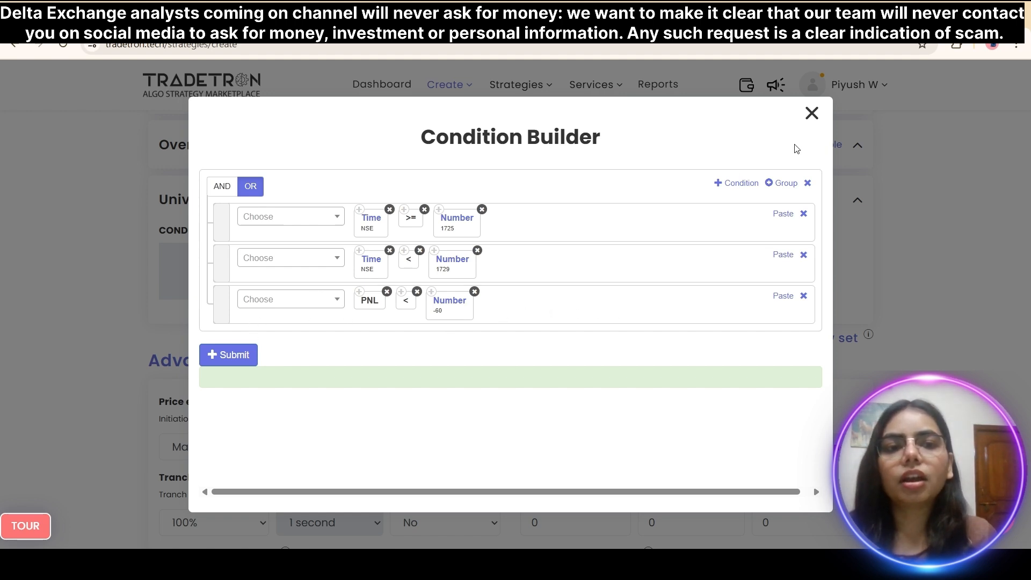
- Add a fourth condition to the OR group, starting it with PNL and the > operator
click(742, 185)
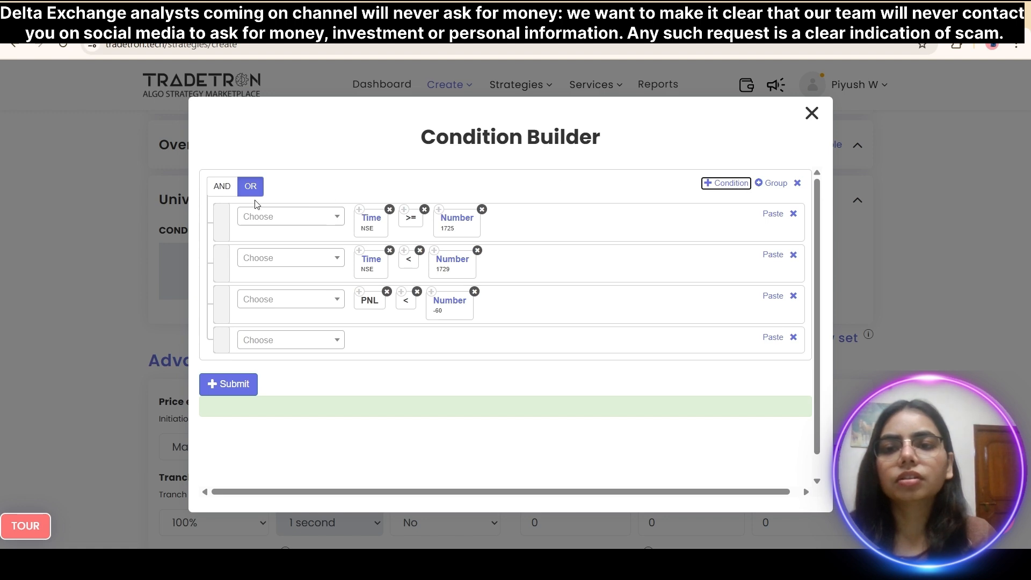
click(222, 191)
click(251, 187)
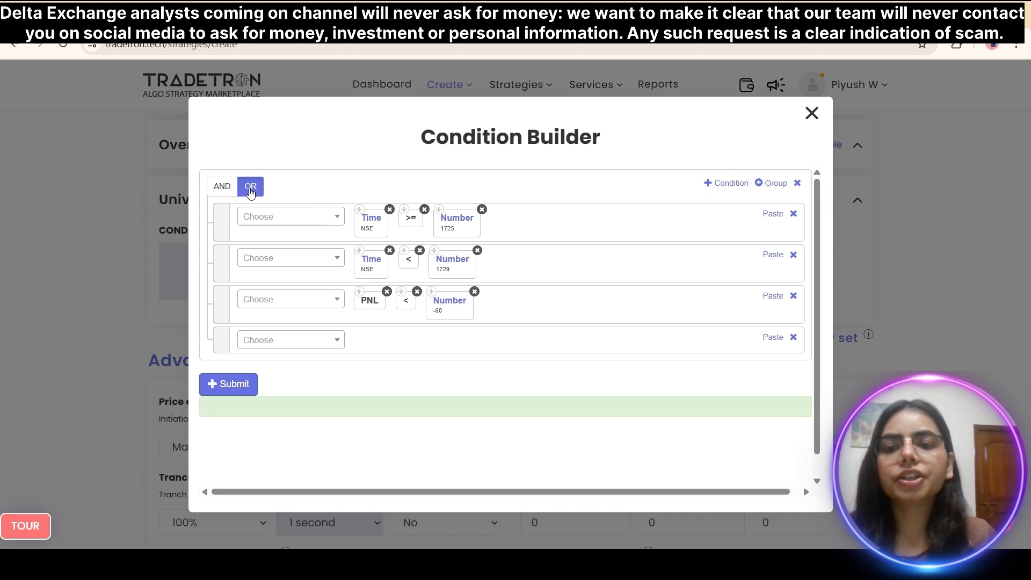
click(299, 342)
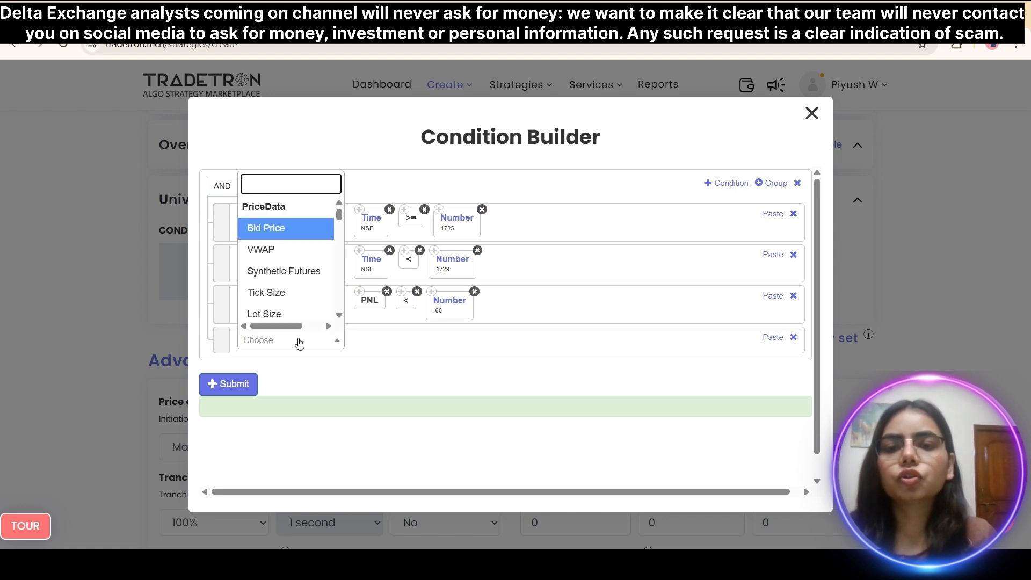
text(PNL)
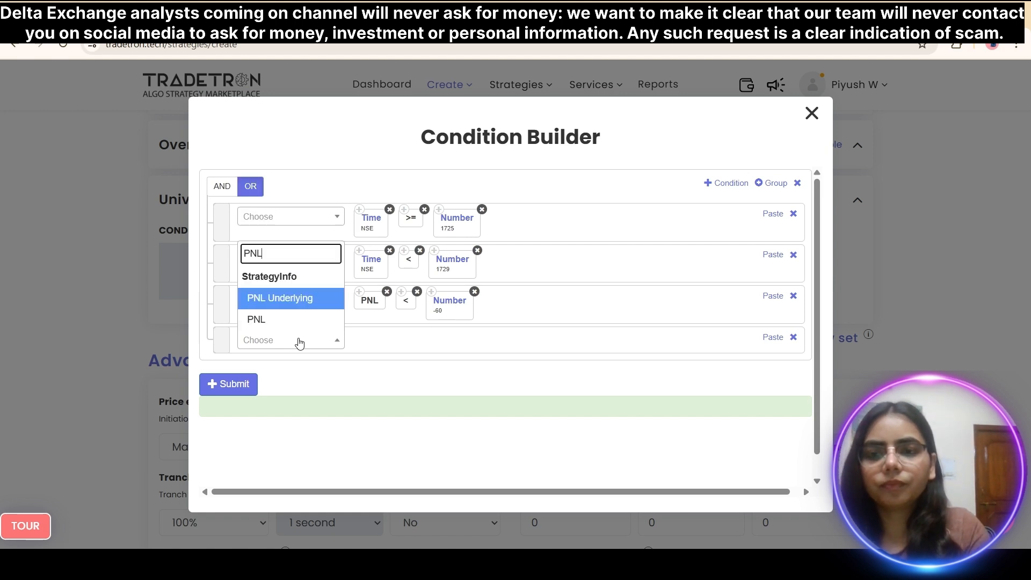
click(292, 321)
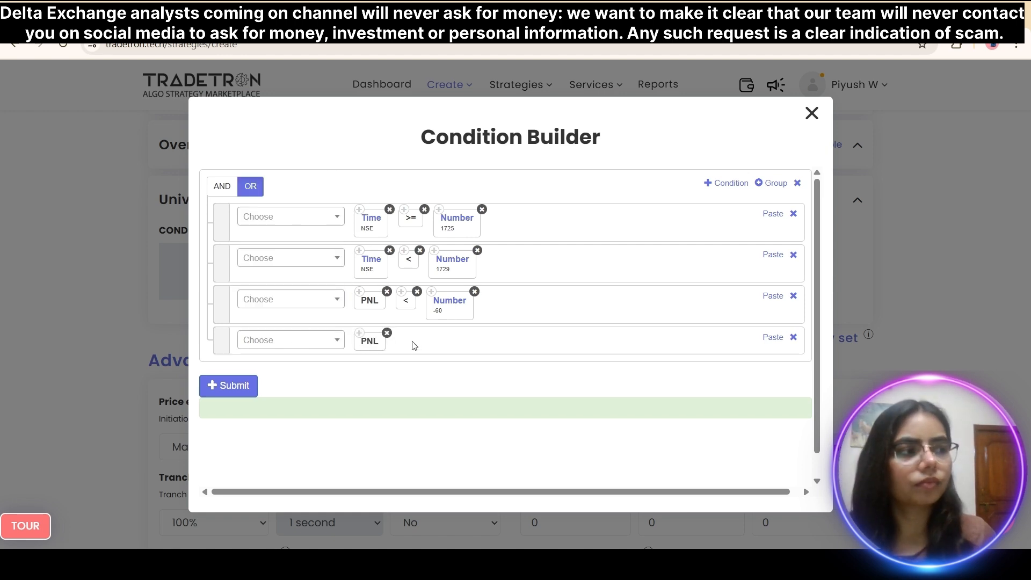
click(264, 344)
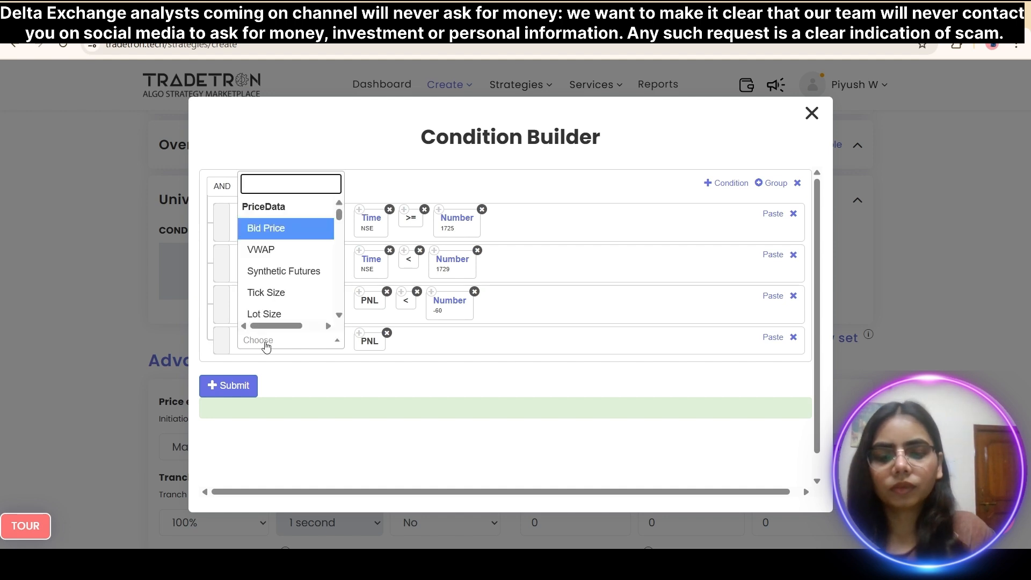
text(>)
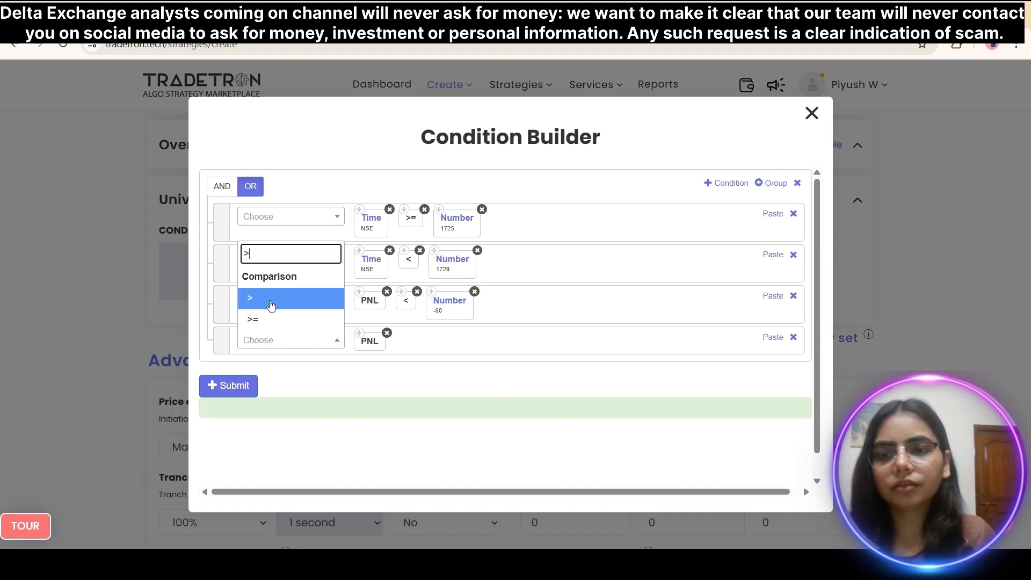
click(271, 304)
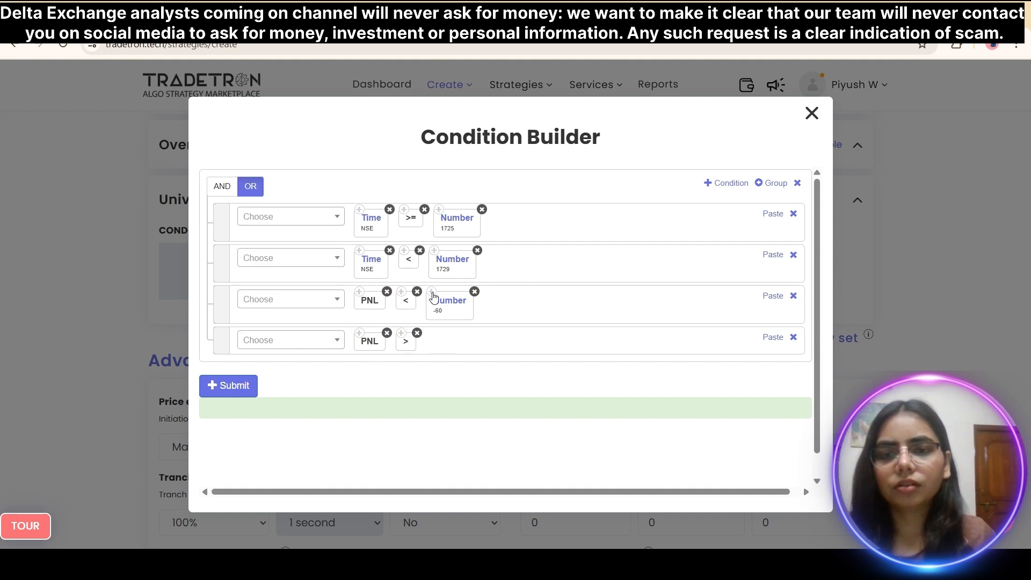
- Copy the -60 Number block into the PNL > condition and set the copy's value to 140
click(431, 293)
click(772, 337)
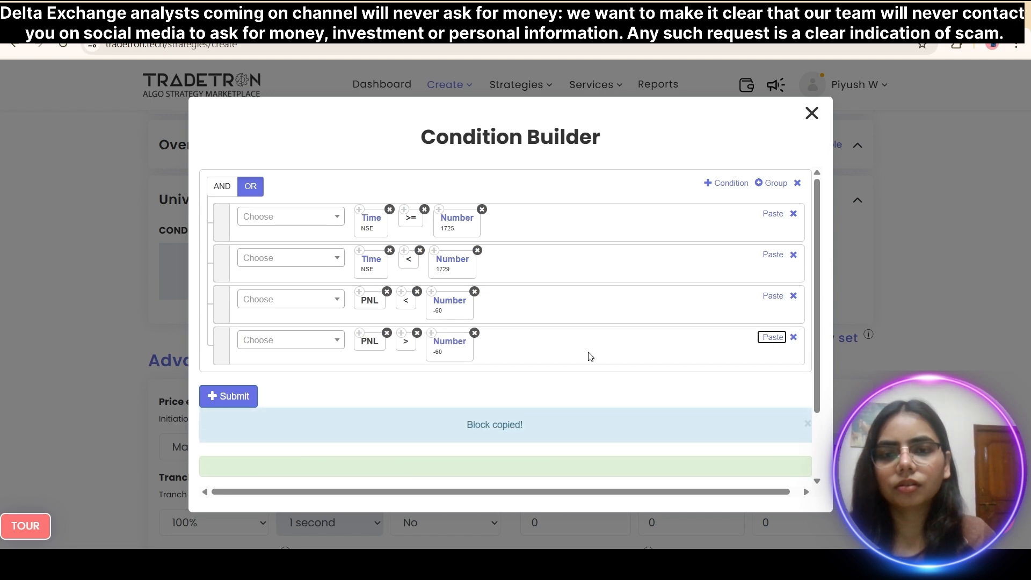
click(451, 343)
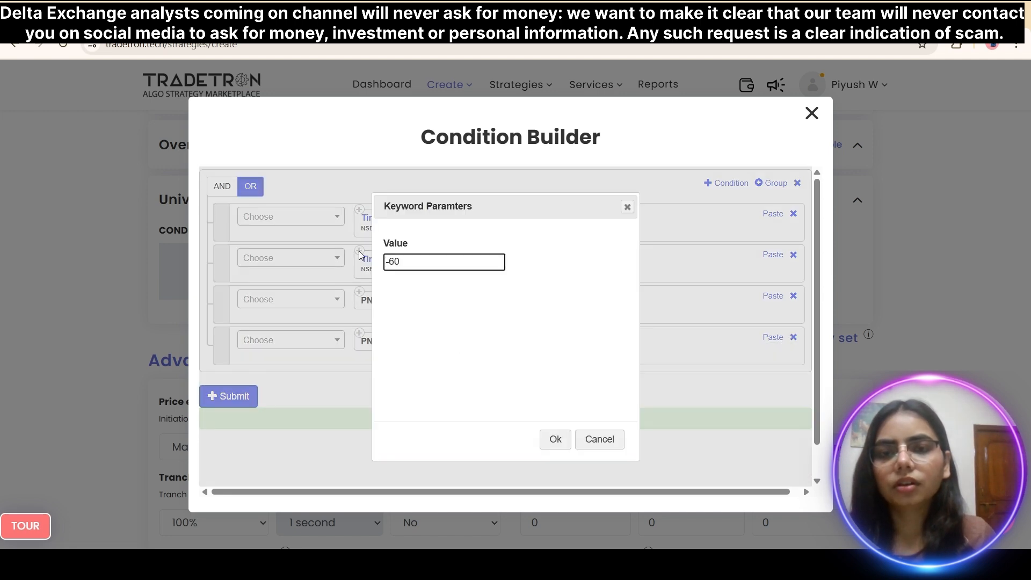
key(Delete)
key(Delete)
key(Delete)
text(140)
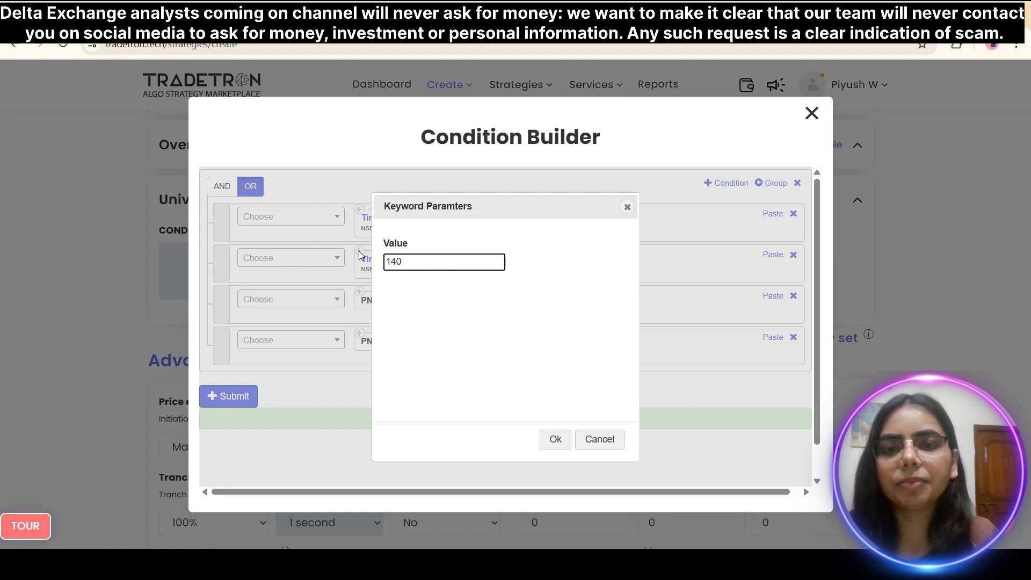
click(556, 440)
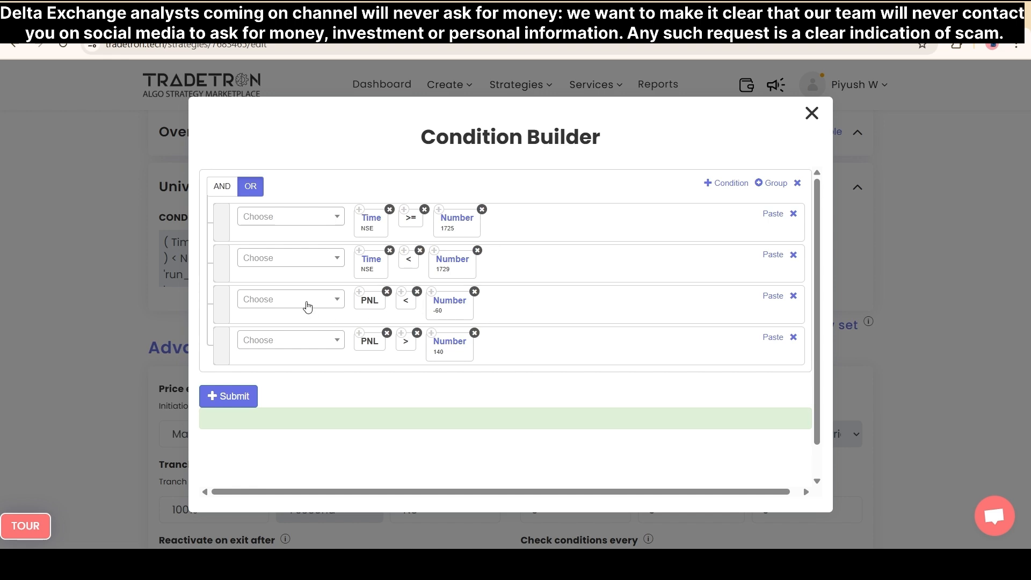
- Extend the PNL < -60 condition with a * operator followed by the Multiplier keyword
click(310, 301)
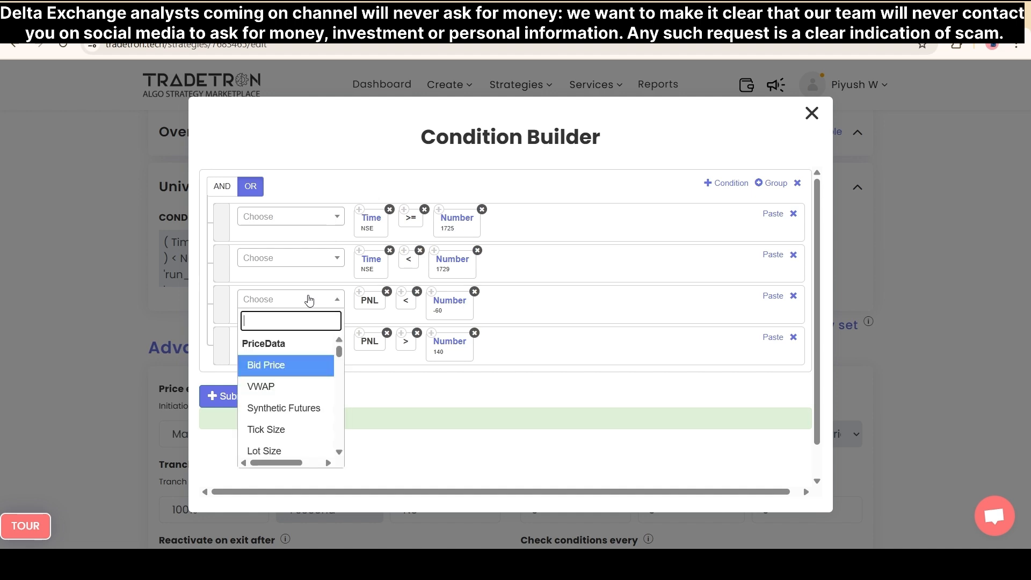
text(*)
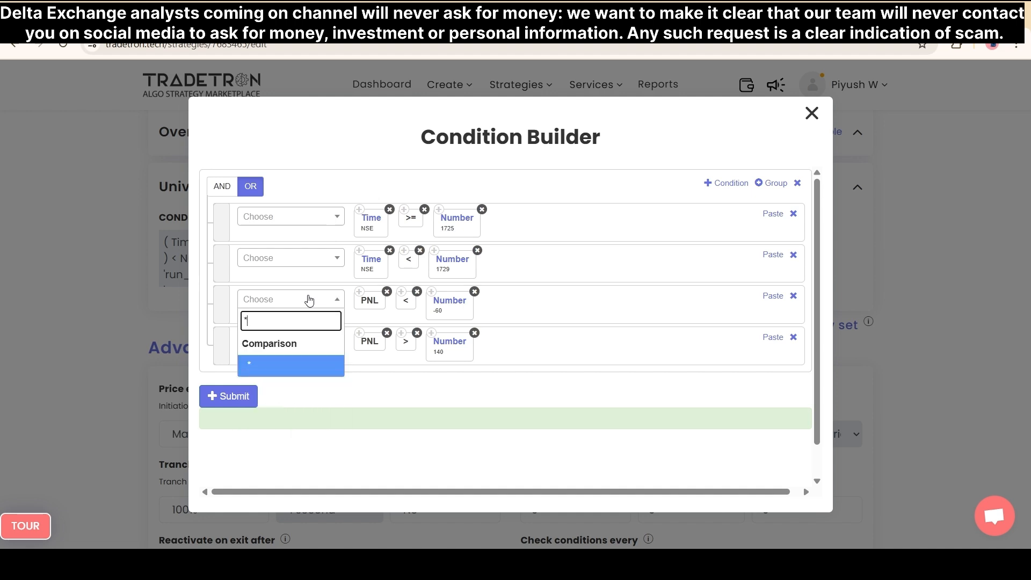
click(300, 364)
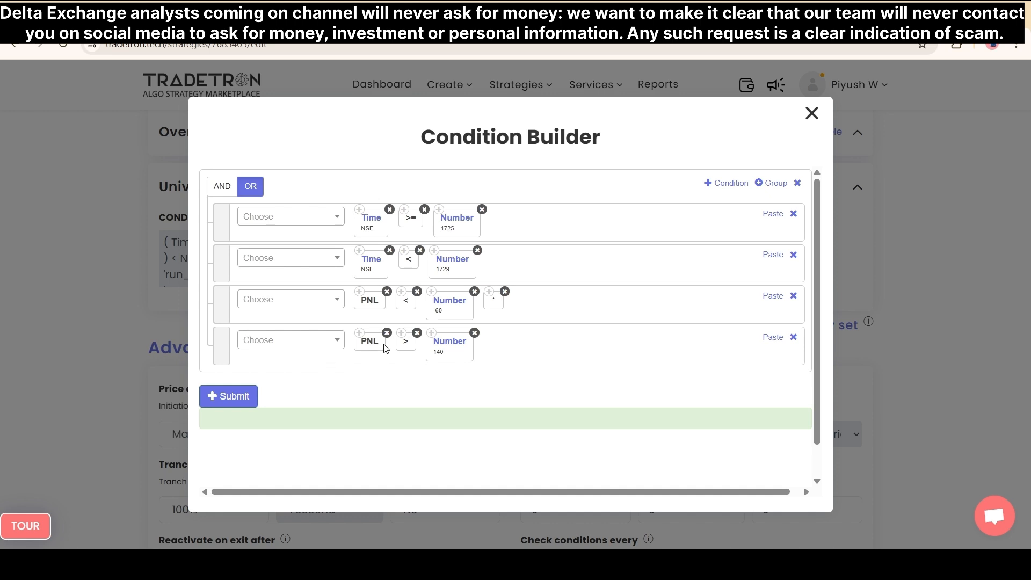
click(307, 301)
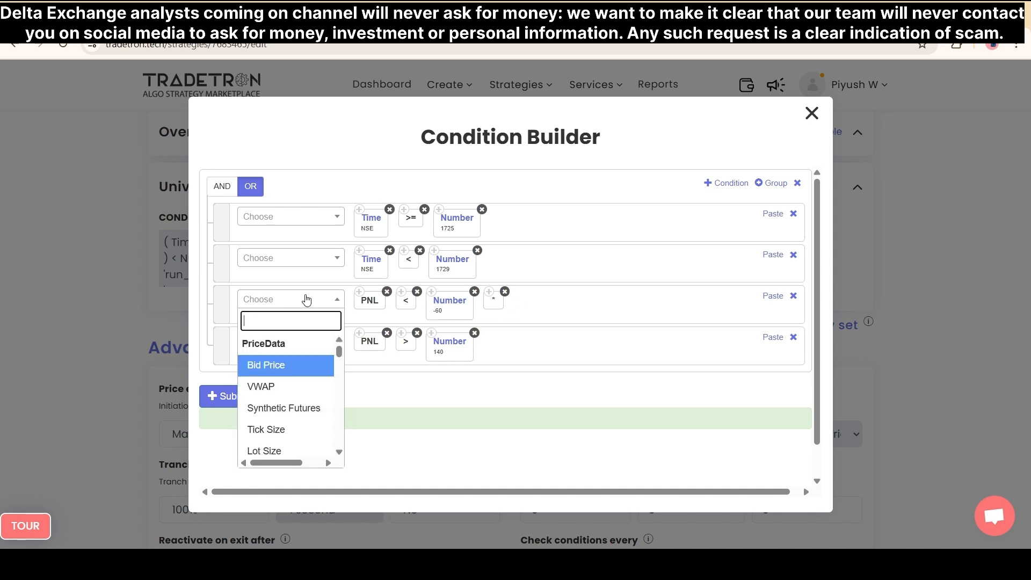
text(Mul)
key(Return)
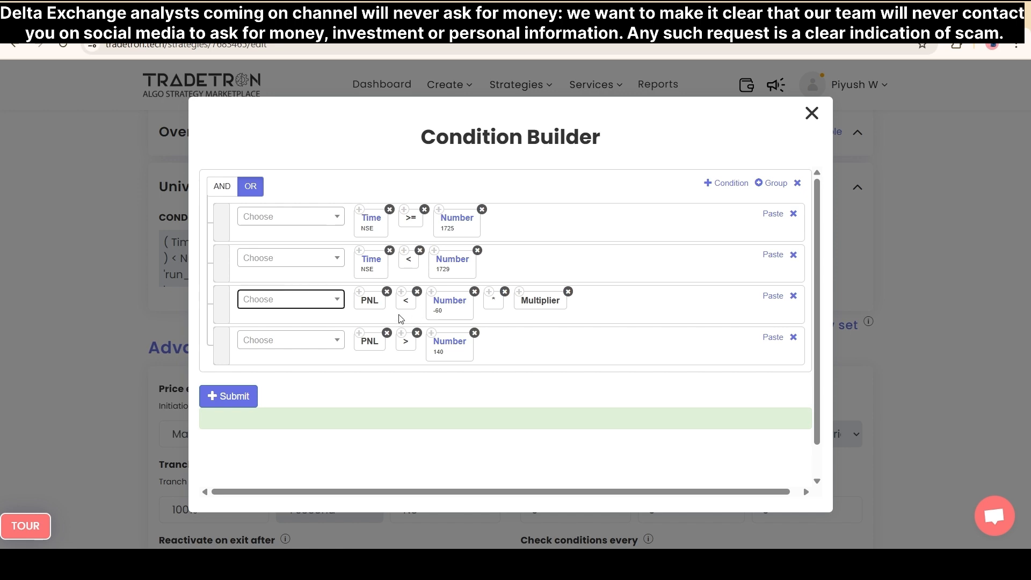
- Copy the * and Multiplier blocks from the third condition into the PNL > 140 condition
click(489, 293)
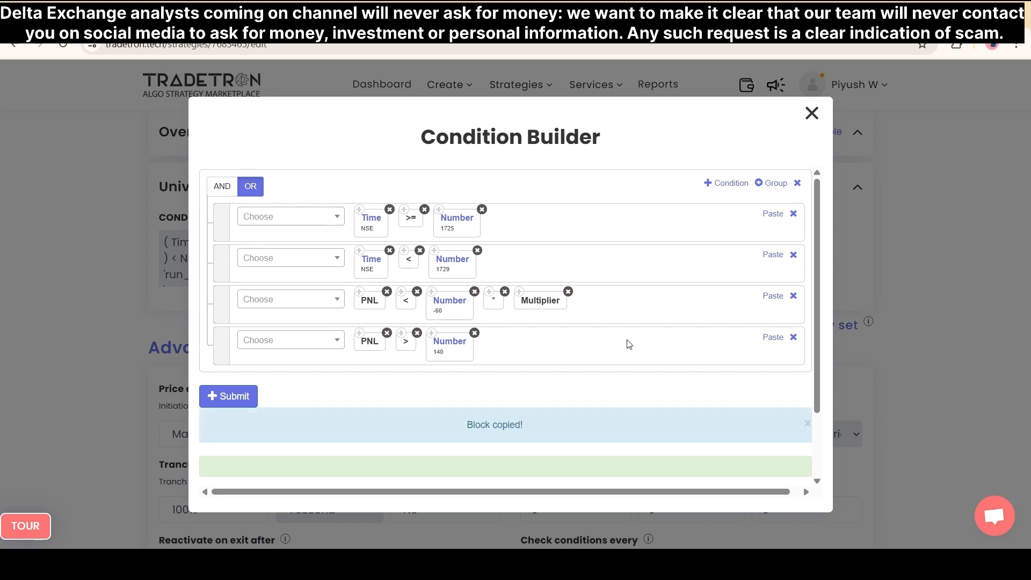
click(772, 337)
click(519, 291)
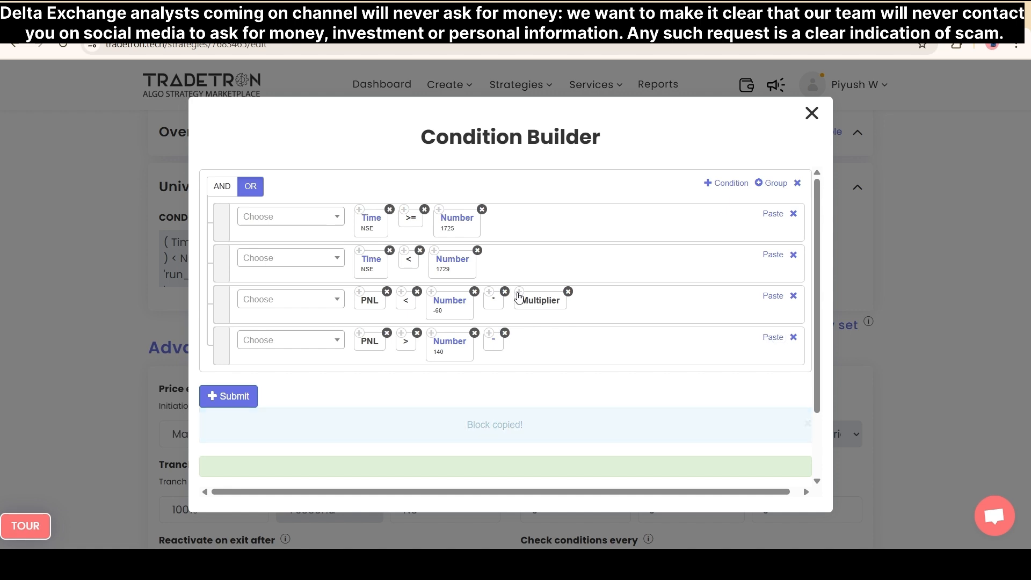
click(774, 338)
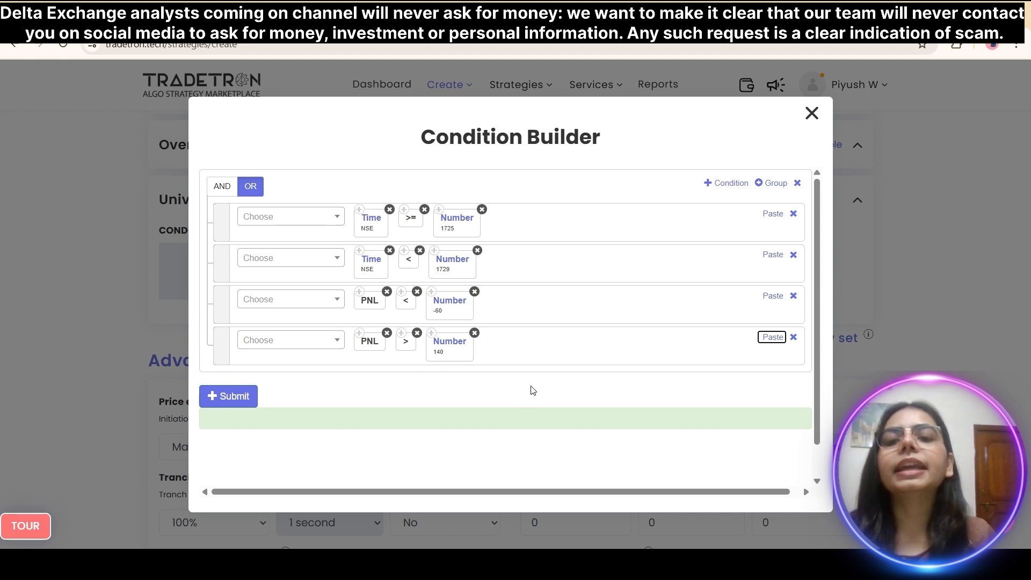
- Submit the four Universal Exit conditions and close the Condition Builder
click(246, 397)
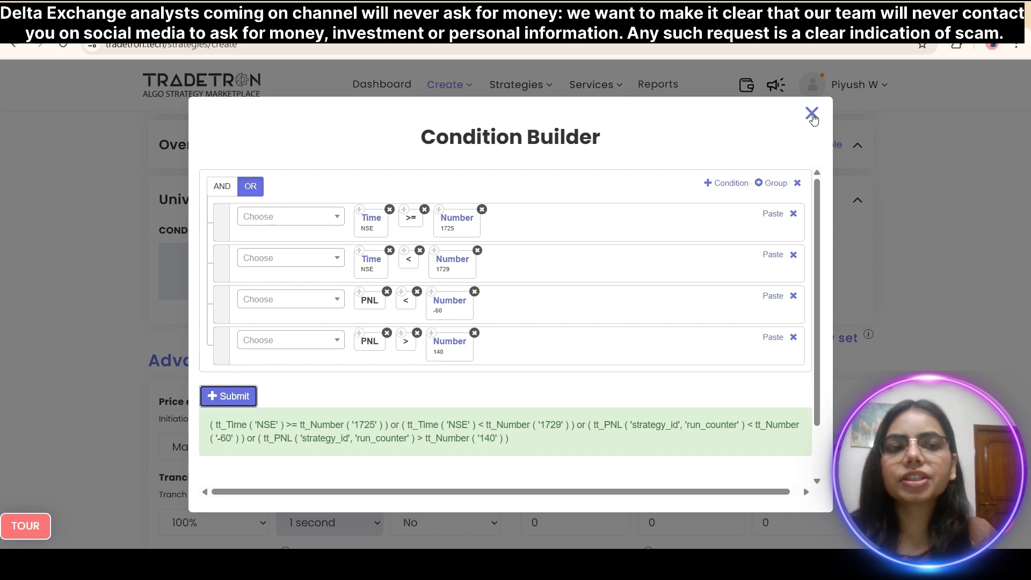
click(811, 114)
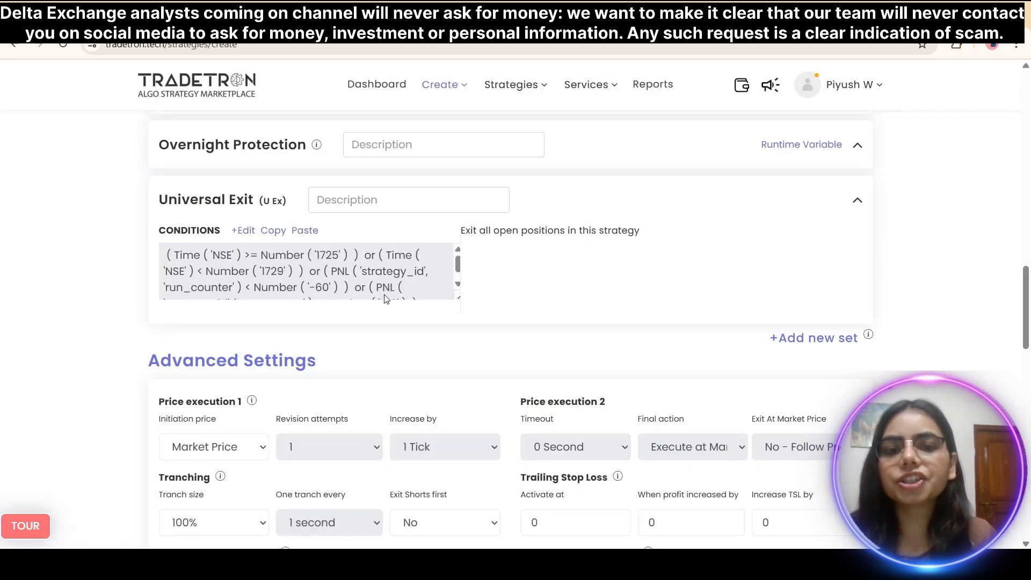
- Review the strategy's entry conditions, positions, Universal Exit and description
scroll(400, 301, up, 10)
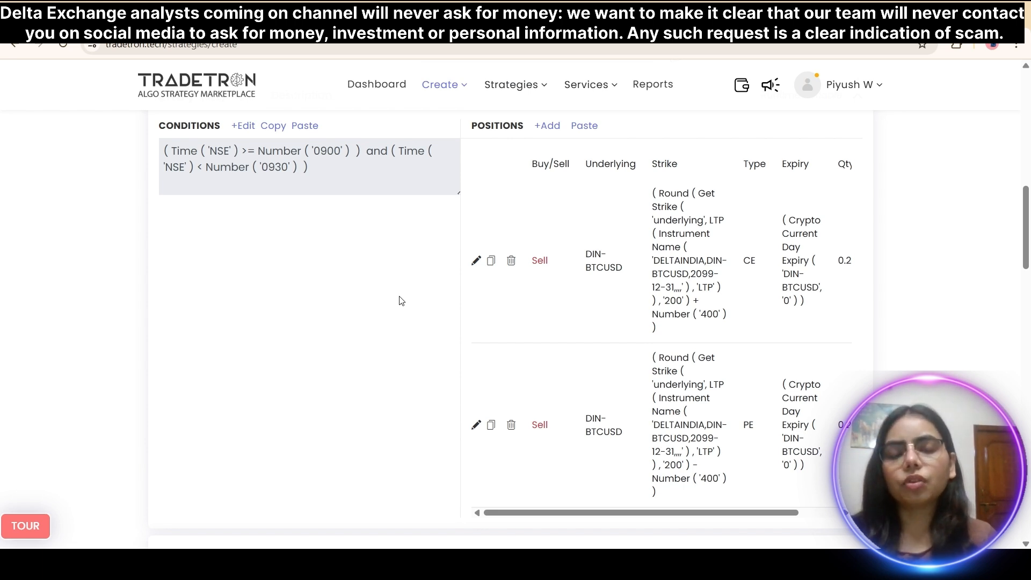
scroll(400, 300, down, 10)
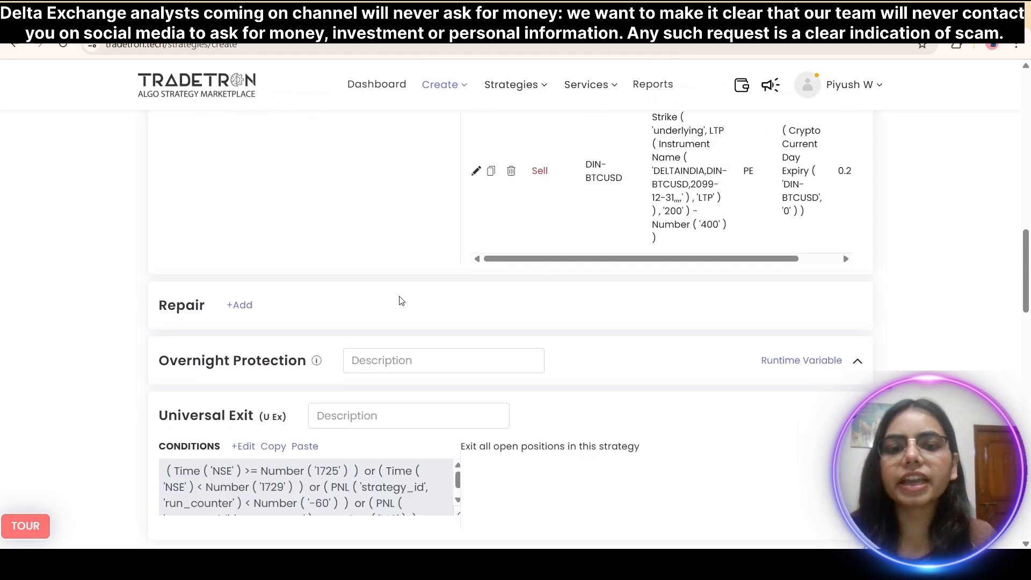
scroll(400, 301, down, 15)
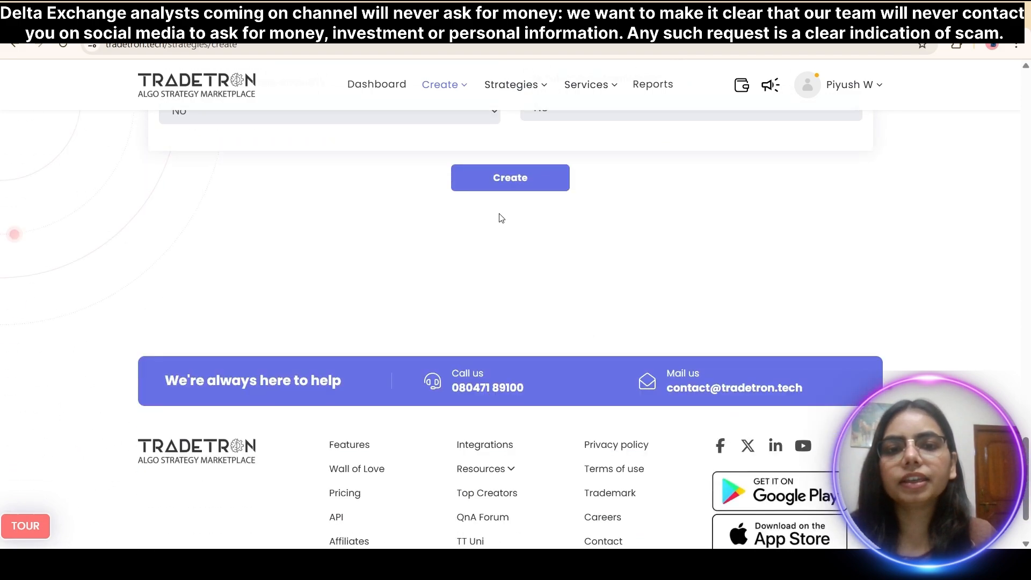
scroll(490, 211, up, 20)
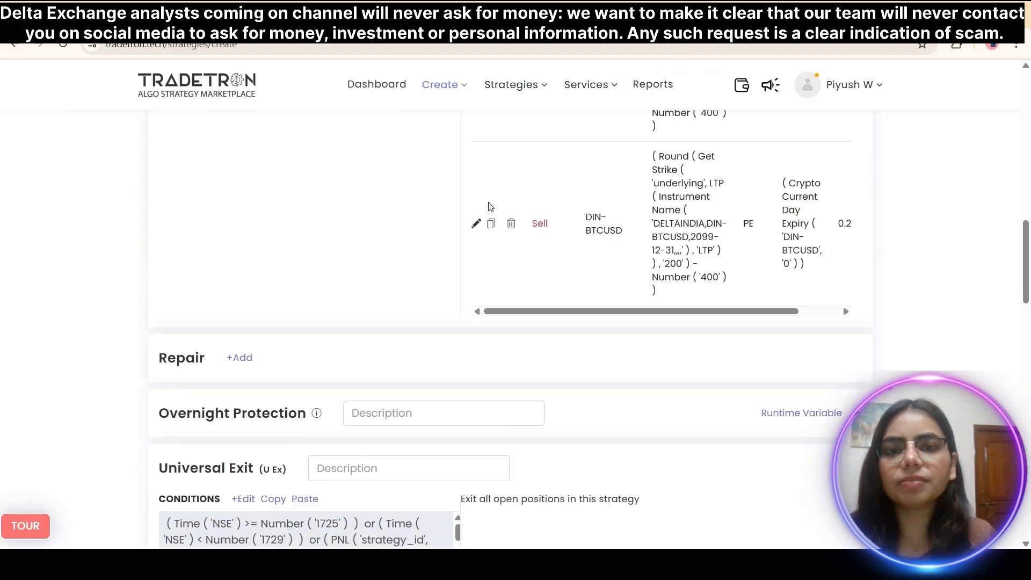
scroll(486, 201, up, 8)
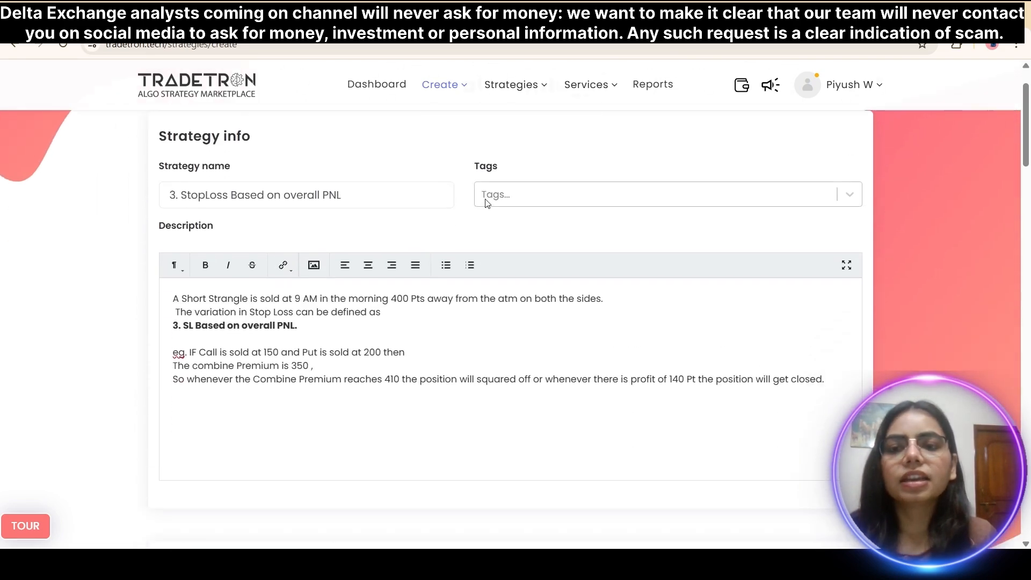
scroll(486, 203, down, 3)
scroll(486, 199, up, 3)
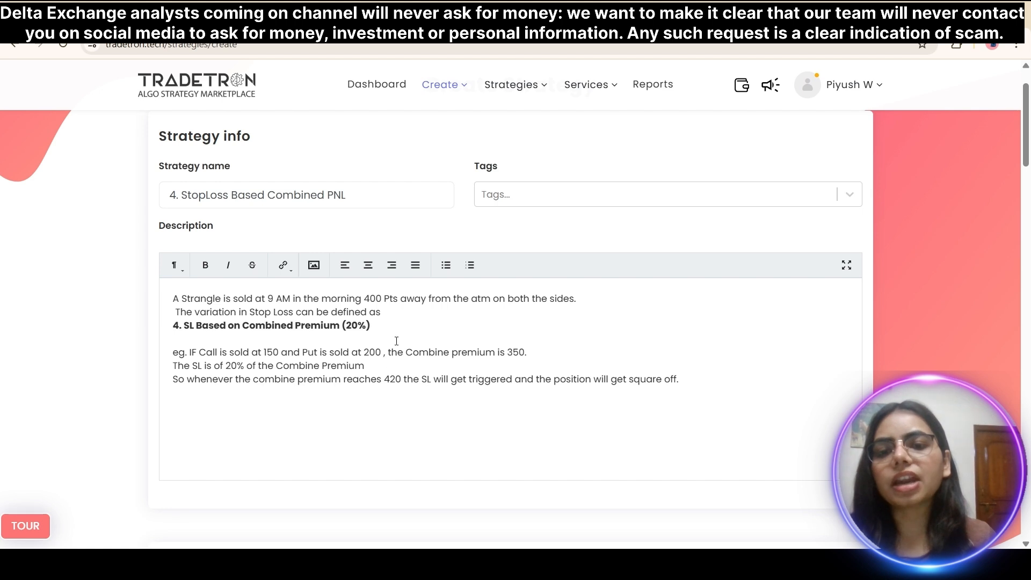
- Read the description of the 4. StopLoss Based Combined PNL strategy, covering its 20% combined premium stop loss and example values
drag(394, 328, 149, 306)
click(173, 301)
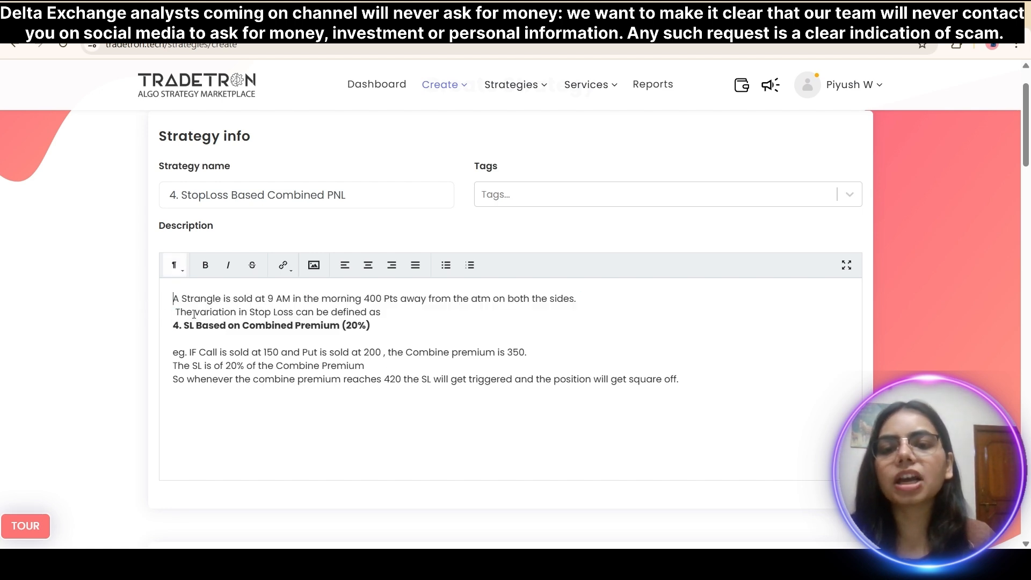
drag(385, 330, 179, 329)
click(387, 336)
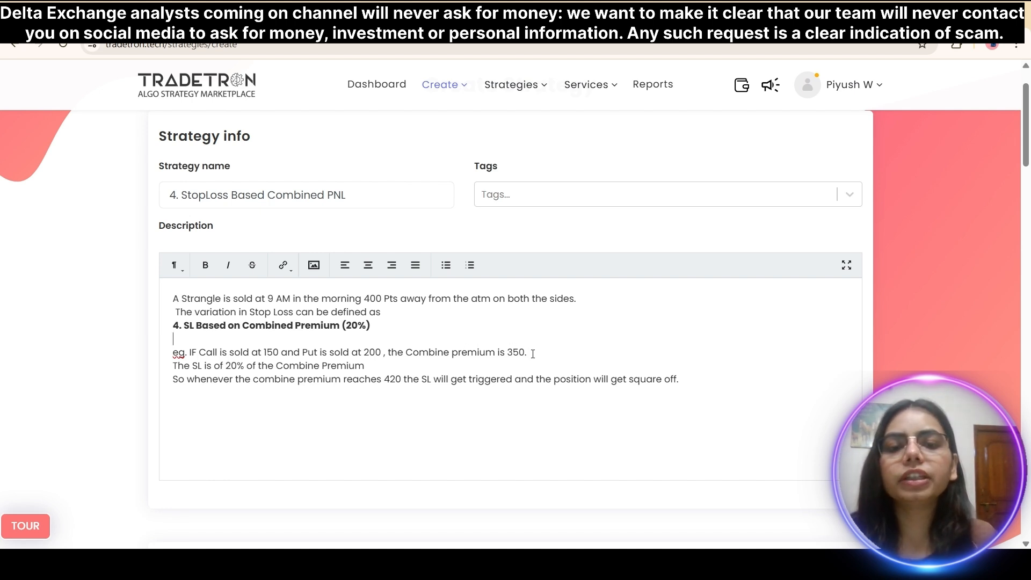
drag(533, 354, 504, 353)
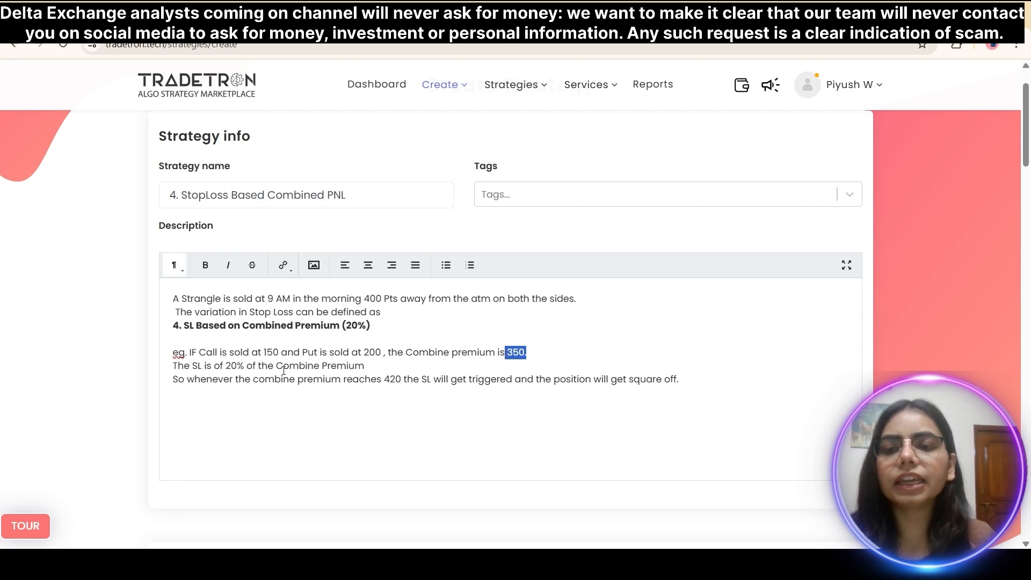
drag(226, 369, 254, 369)
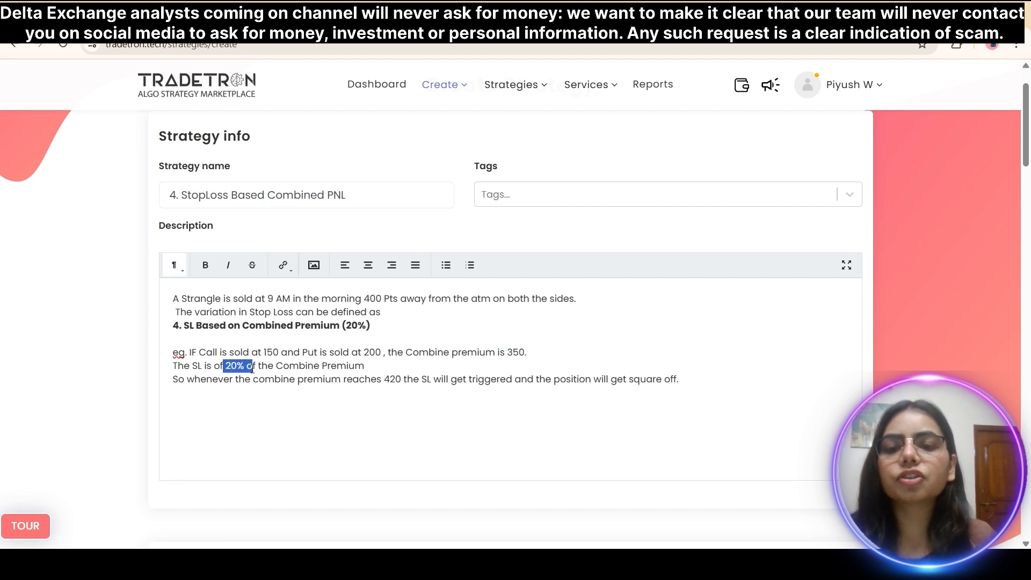
click(391, 393)
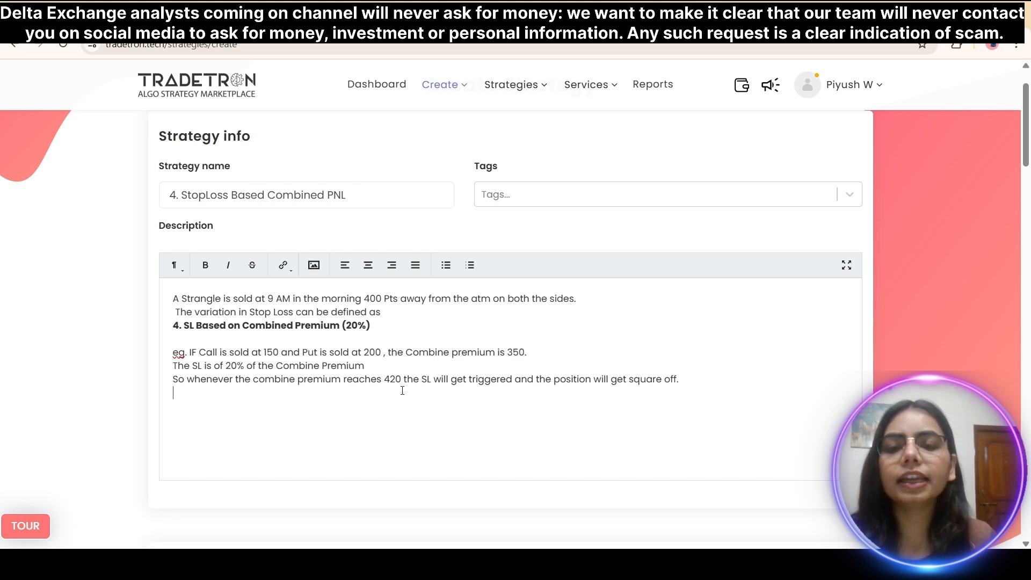
drag(381, 380, 402, 382)
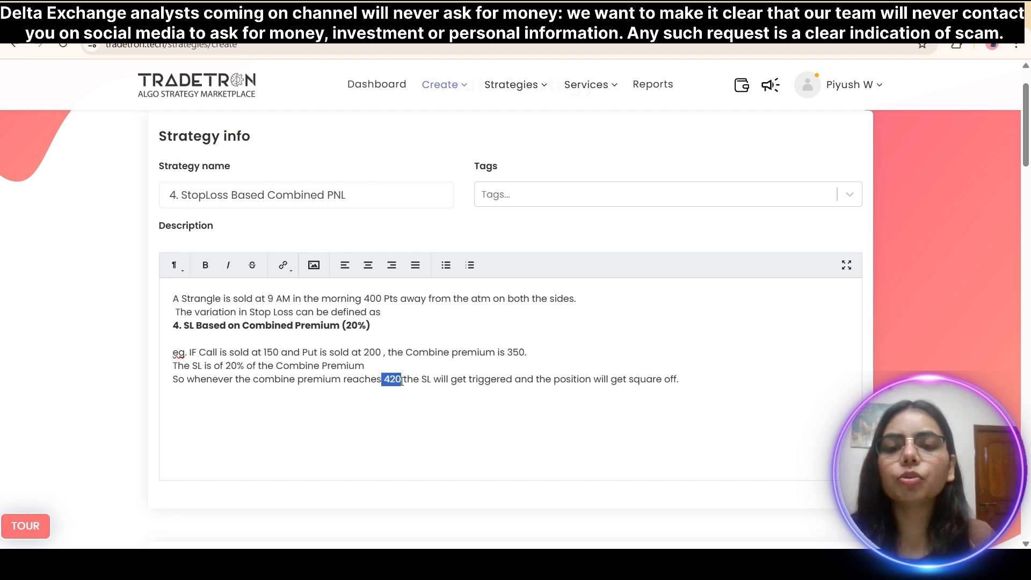
click(385, 379)
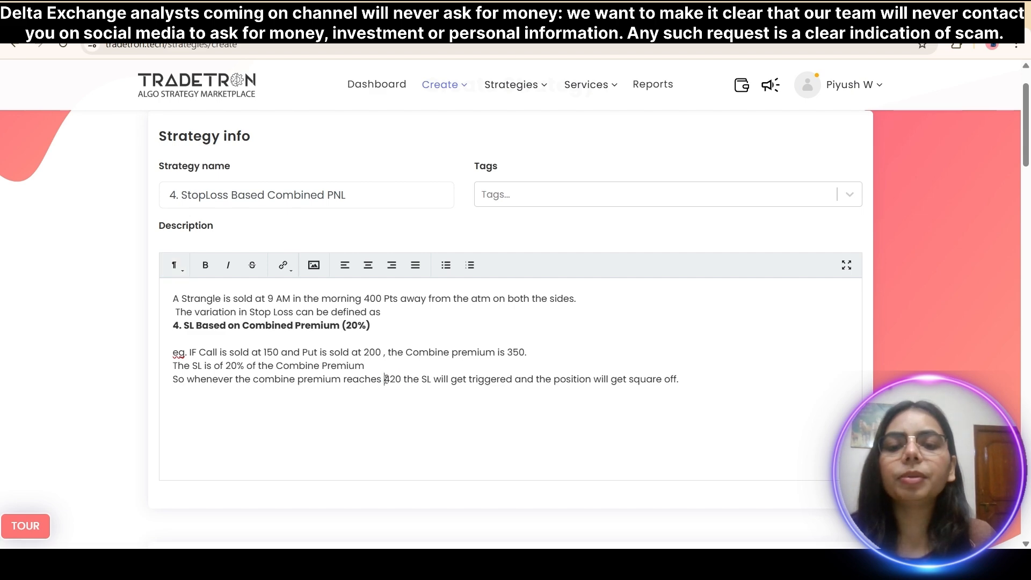
drag(384, 380, 404, 381)
click(423, 398)
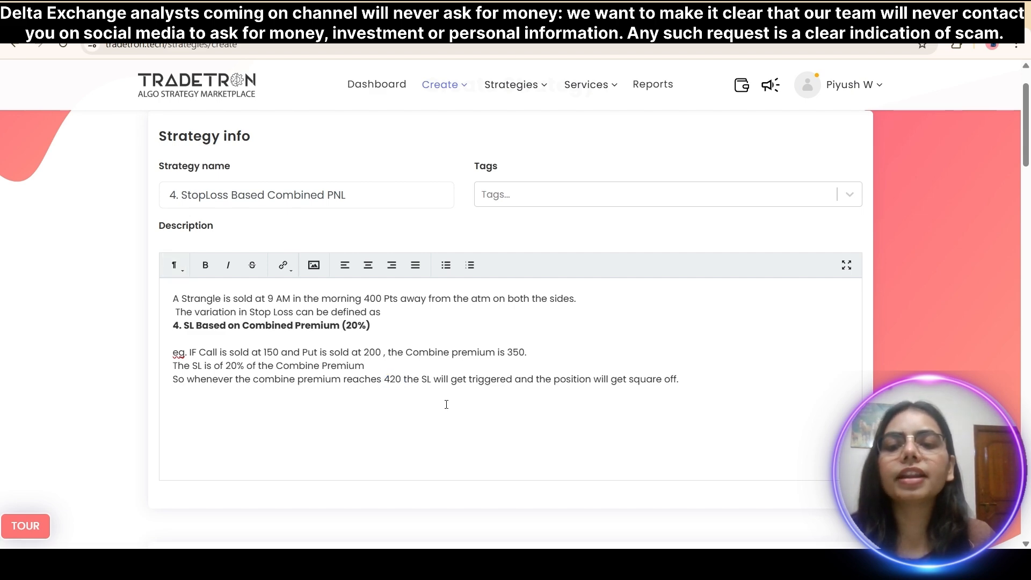
- Open the Condition Builder for the empty Universal Exit and prepare a blank condition row
scroll(446, 404, down, 8)
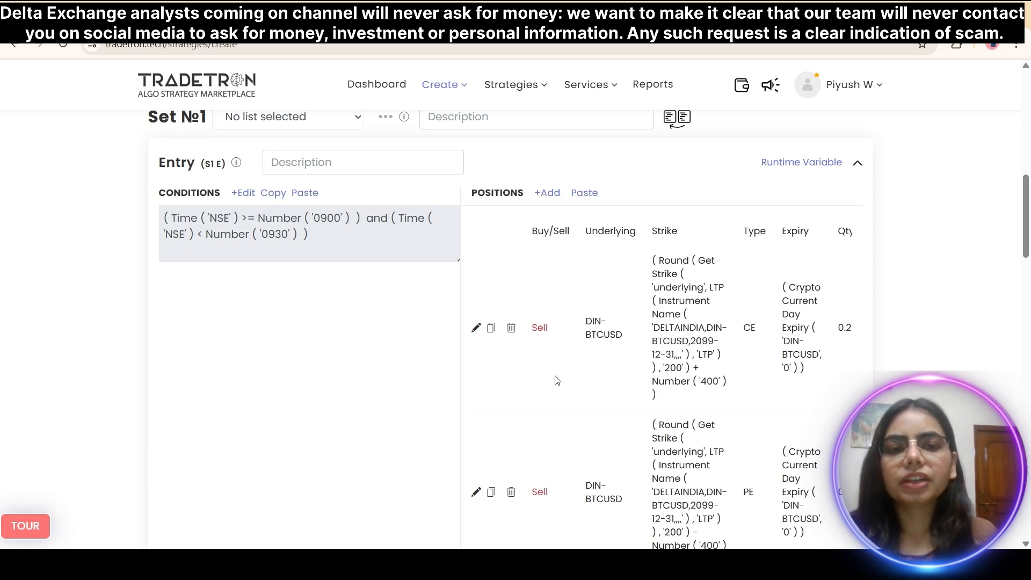
scroll(557, 380, down, 10)
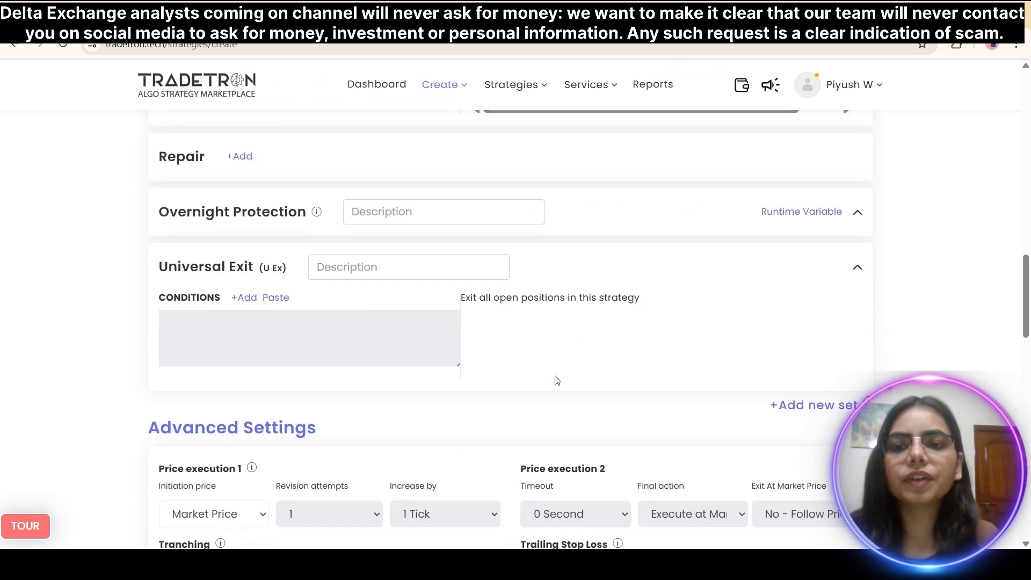
click(244, 298)
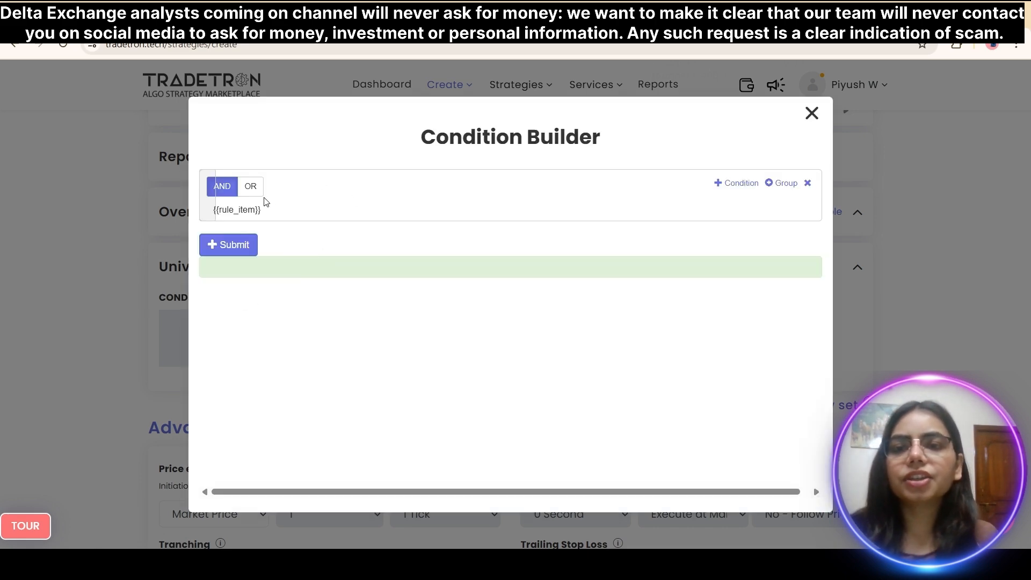
click(806, 183)
click(237, 231)
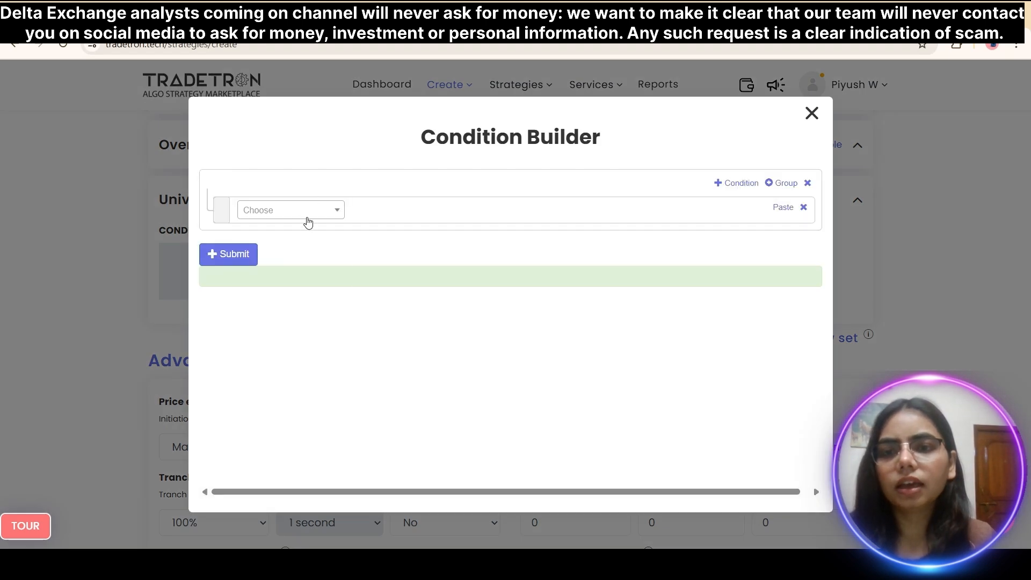
- Start the first Universal Exit condition with the Time keyword for NSE and the >= operator
click(307, 218)
text(T)
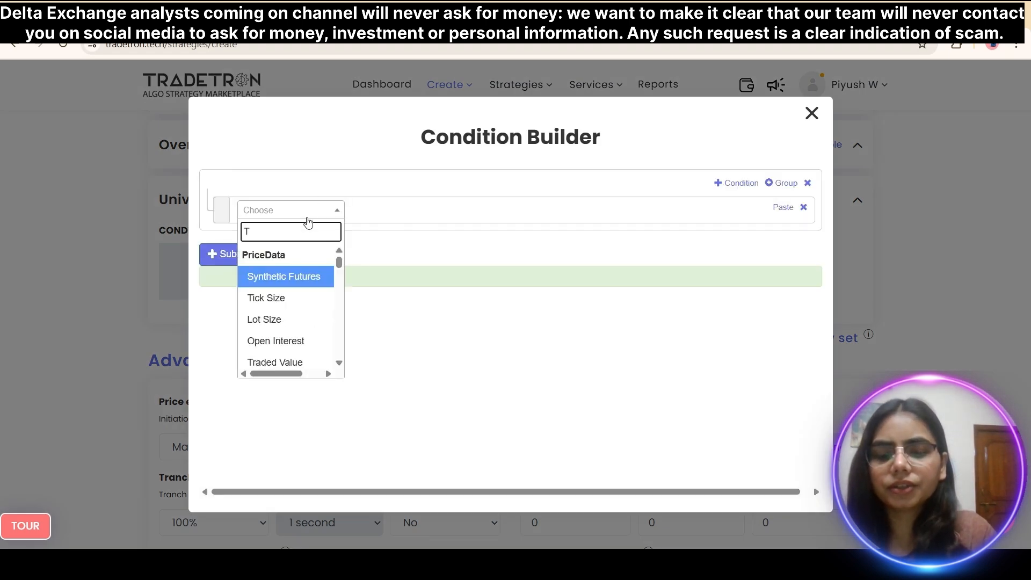
text(ime)
click(287, 333)
click(560, 438)
click(321, 215)
text(>=)
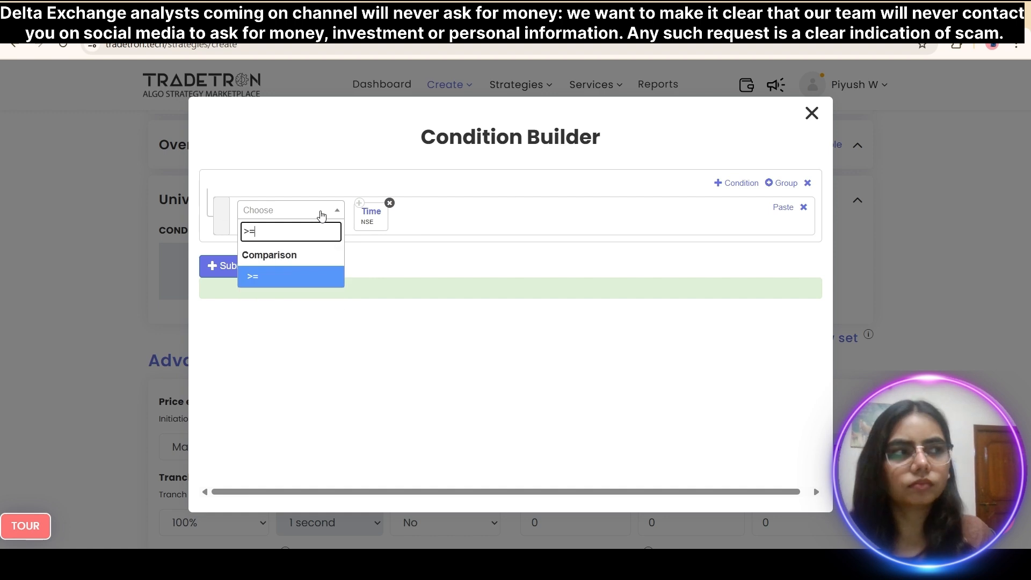
click(302, 274)
click(783, 207)
click(491, 203)
- Complete the first Universal Exit condition with a Number keyword of 1725
click(321, 211)
text(num)
key(Return)
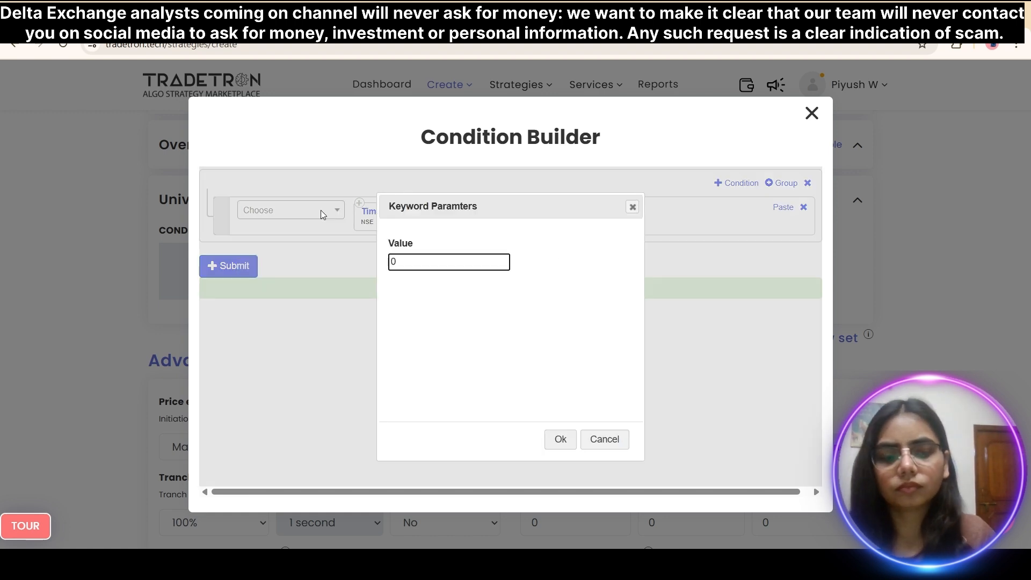
text(1725)
click(560, 439)
- Add a second condition with the NSE Time keyword, the < operator and a copy of the first condition's Number keyword
click(737, 183)
click(291, 257)
text(time)
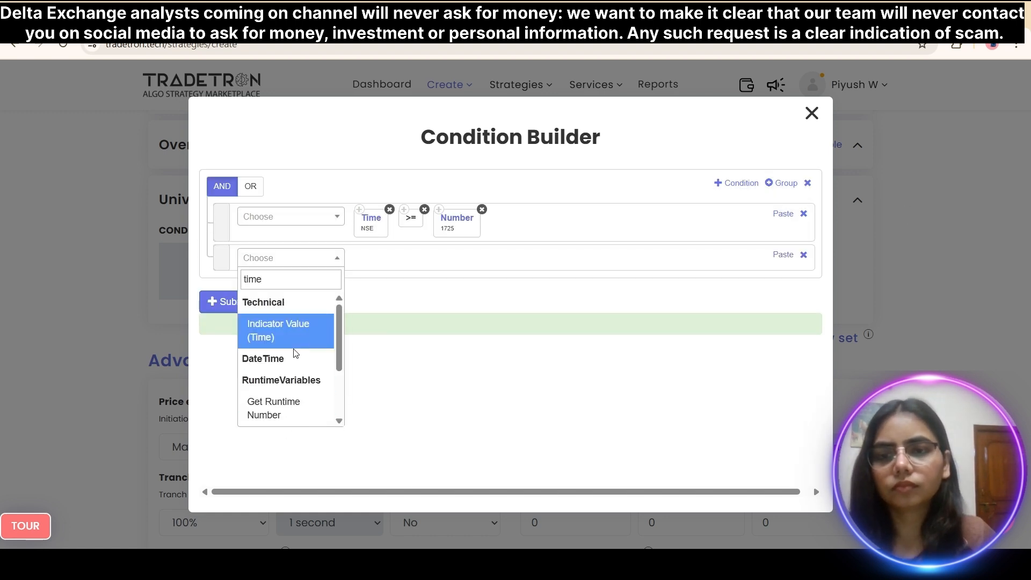
click(359, 210)
click(783, 255)
click(320, 259)
text(<)
click(293, 324)
click(439, 209)
click(783, 254)
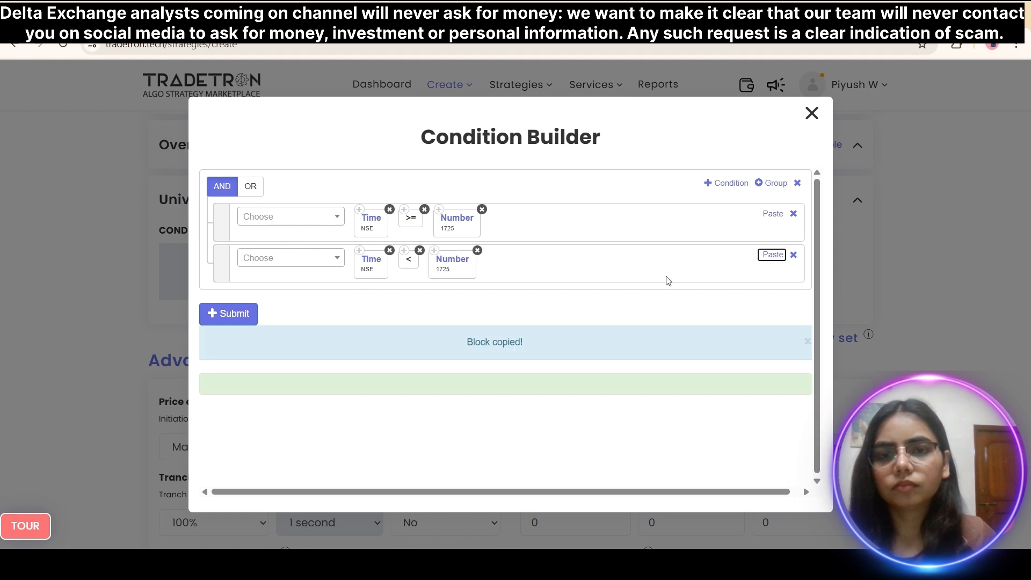
- Set the Number in the second time condition to 1729
click(452, 263)
key(BackSpace)
text(9)
click(560, 439)
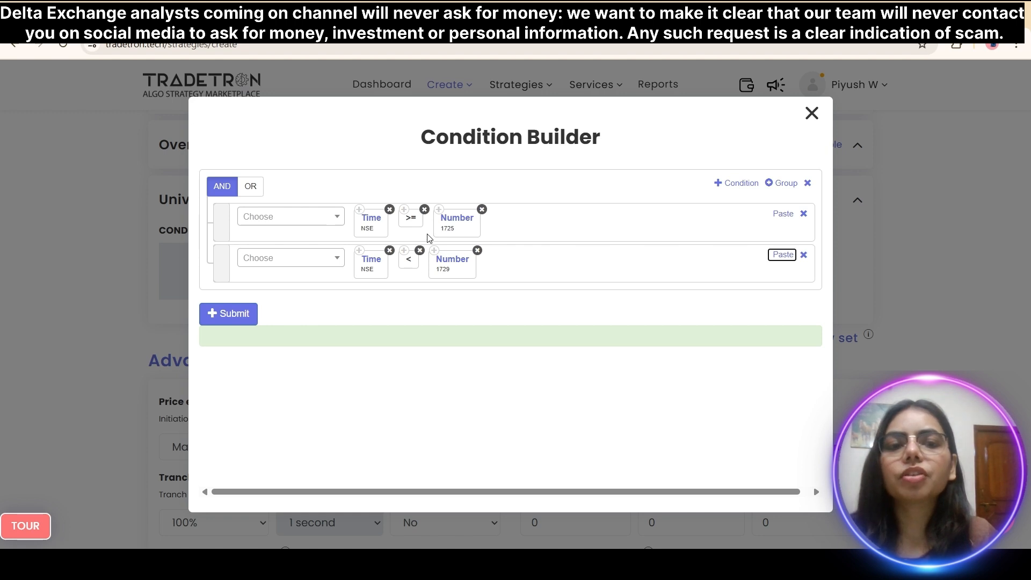
- Add a third condition row, join the conditions with OR, and choose the Math Operation keyword for the new row
click(737, 184)
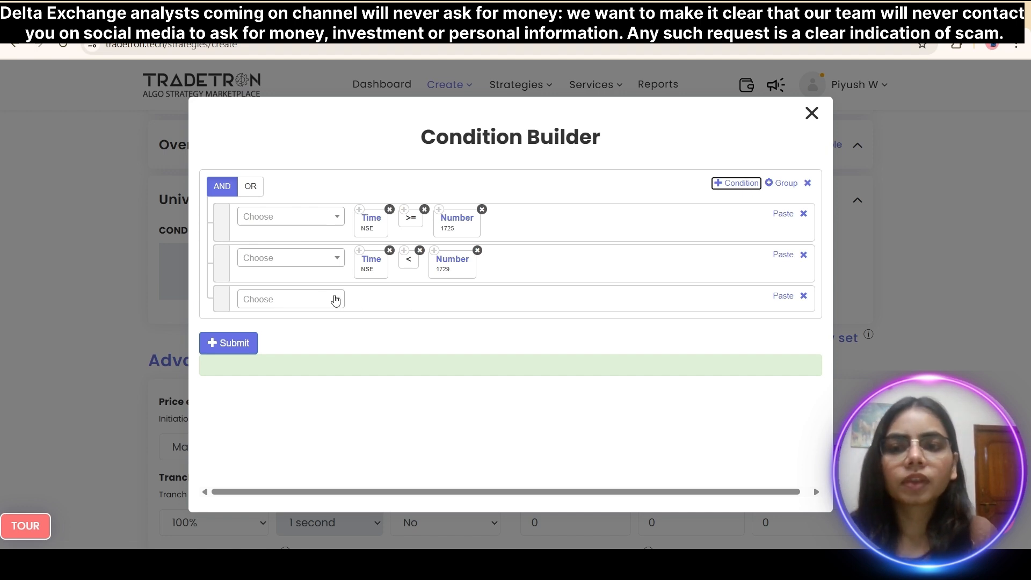
click(250, 187)
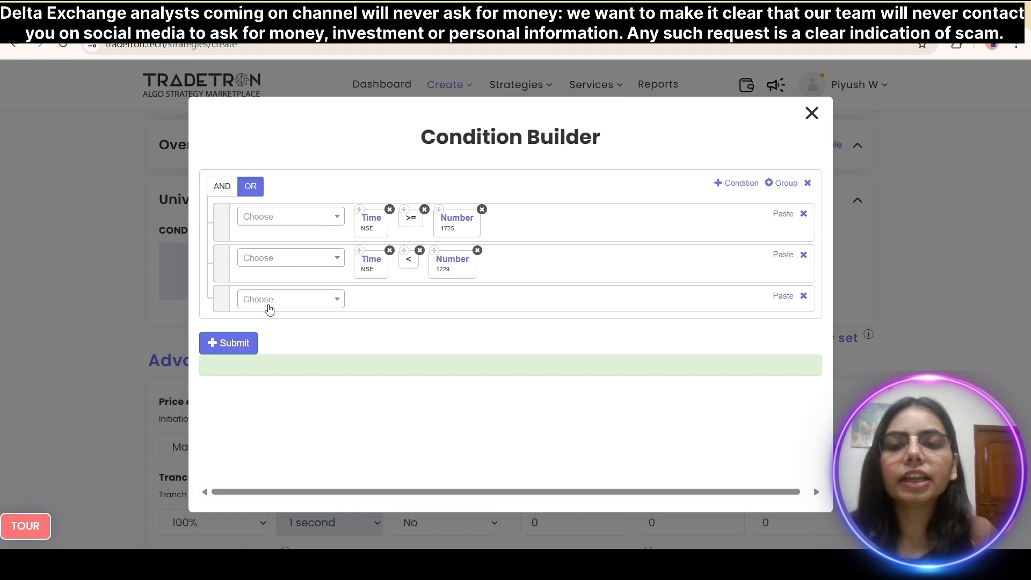
click(299, 306)
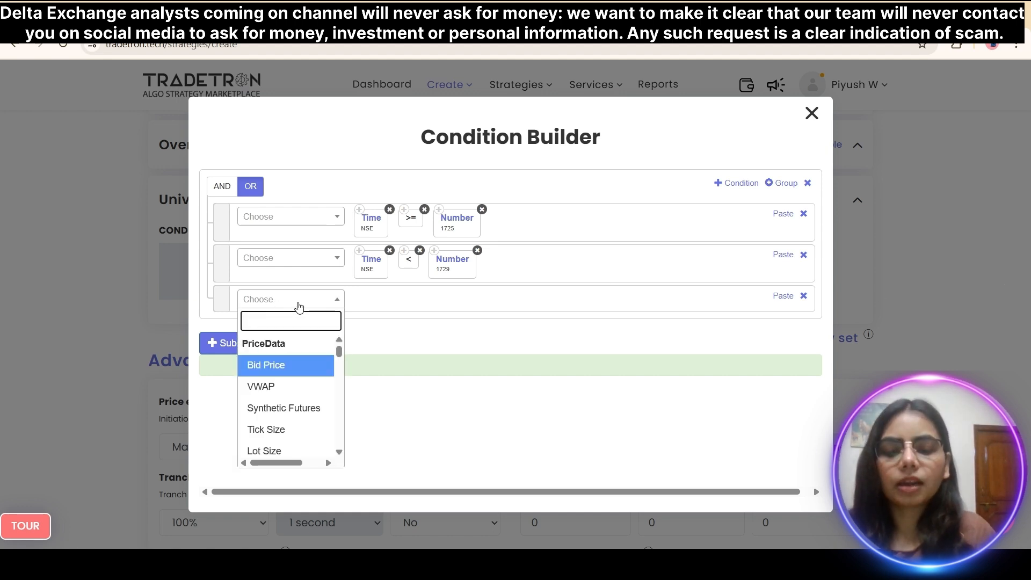
text(Math)
key(Return)
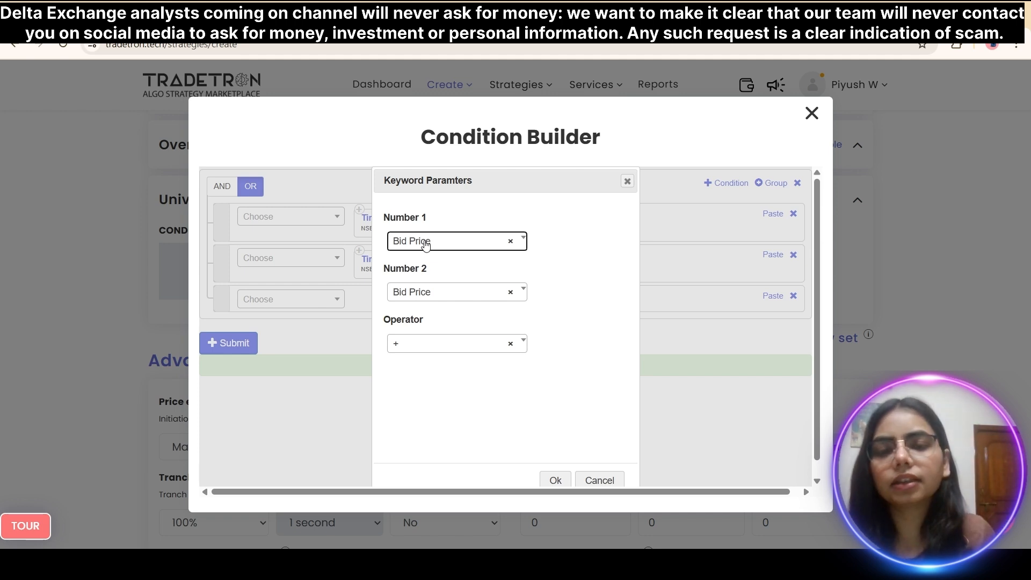
- Set Number 1 and Number 2 of the Math Operation to LTP and insert it with the + operator
click(425, 245)
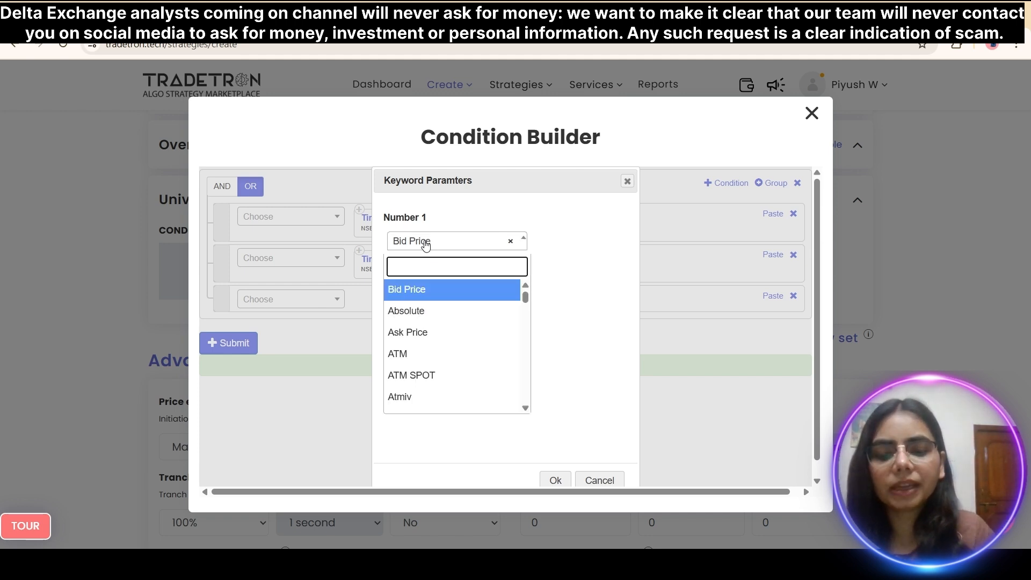
text(LTP)
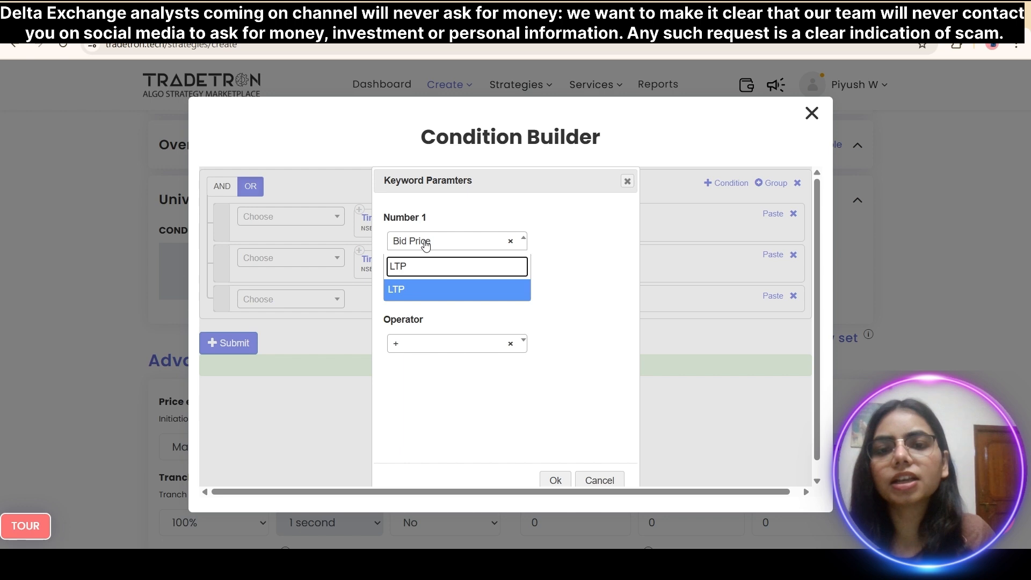
click(420, 294)
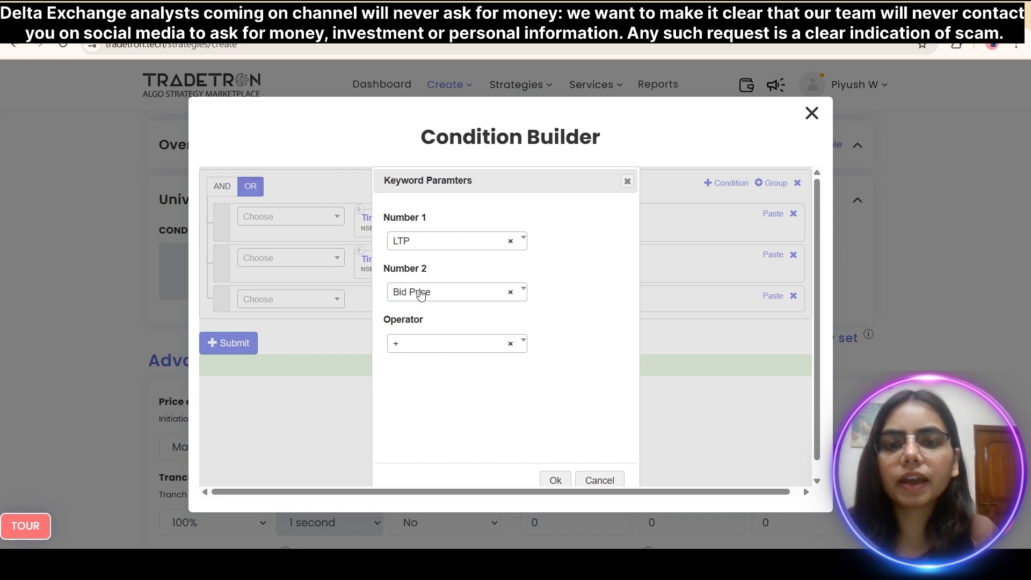
click(421, 295)
text(LTP)
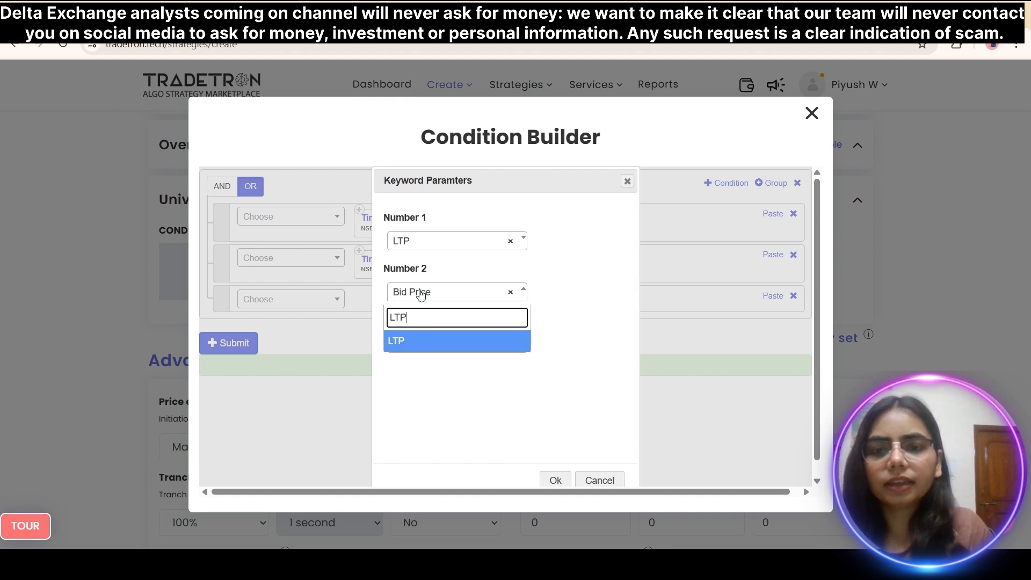
click(415, 342)
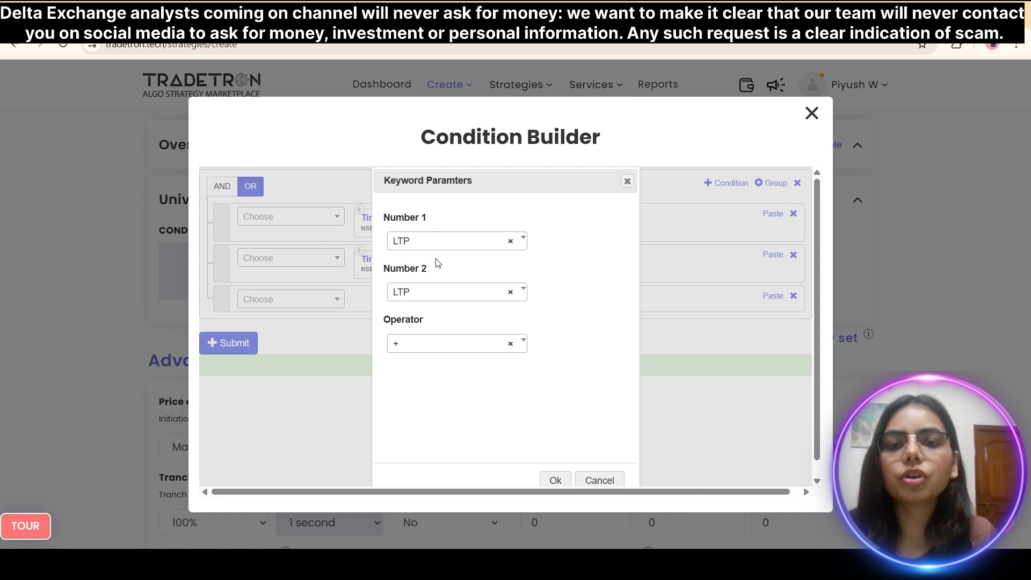
click(556, 480)
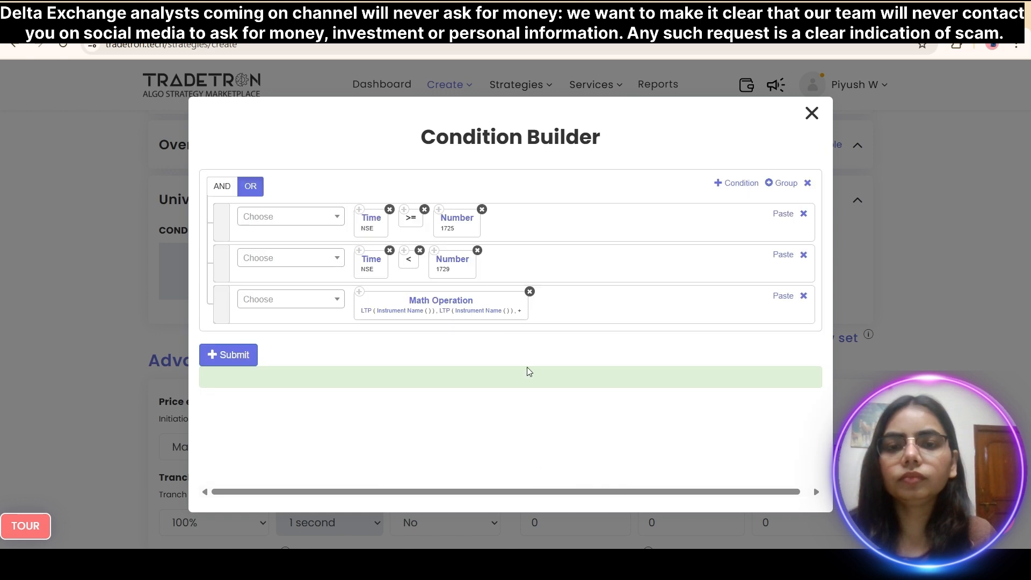
- Set the instrument of the first LTP in the Math Operation to Traded Instrument Name
click(365, 313)
click(445, 267)
text(t)
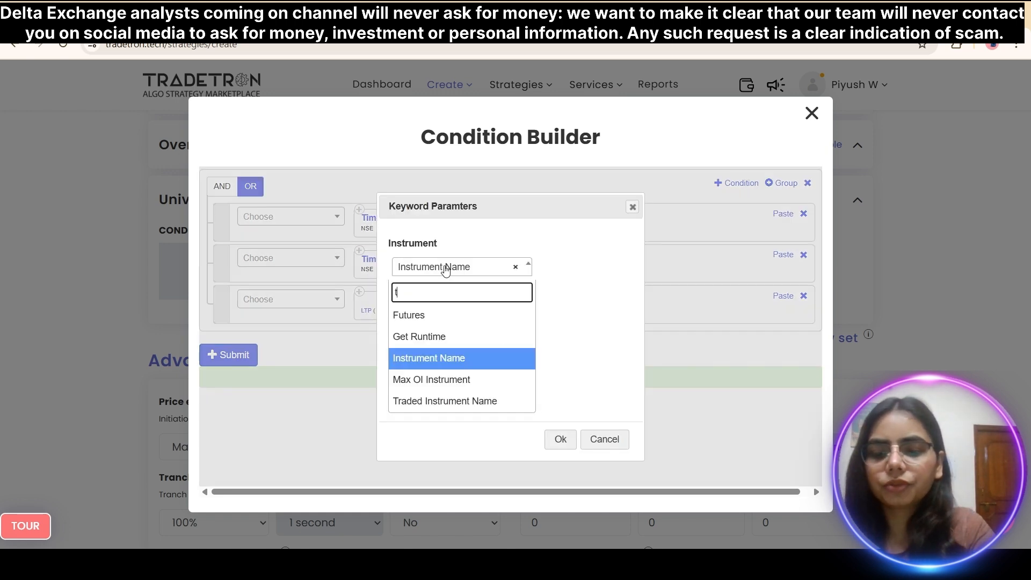
text(rade)
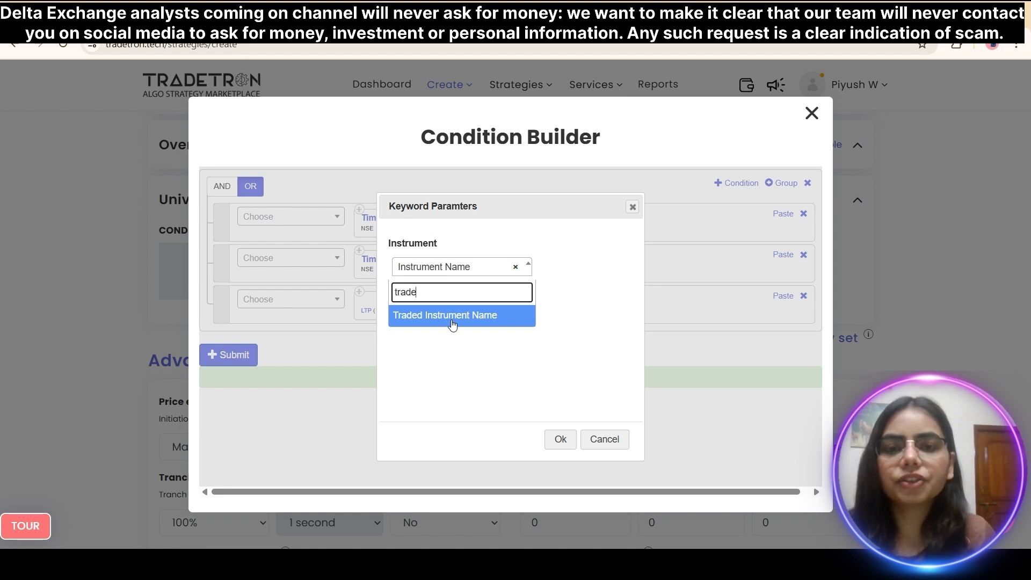
click(452, 324)
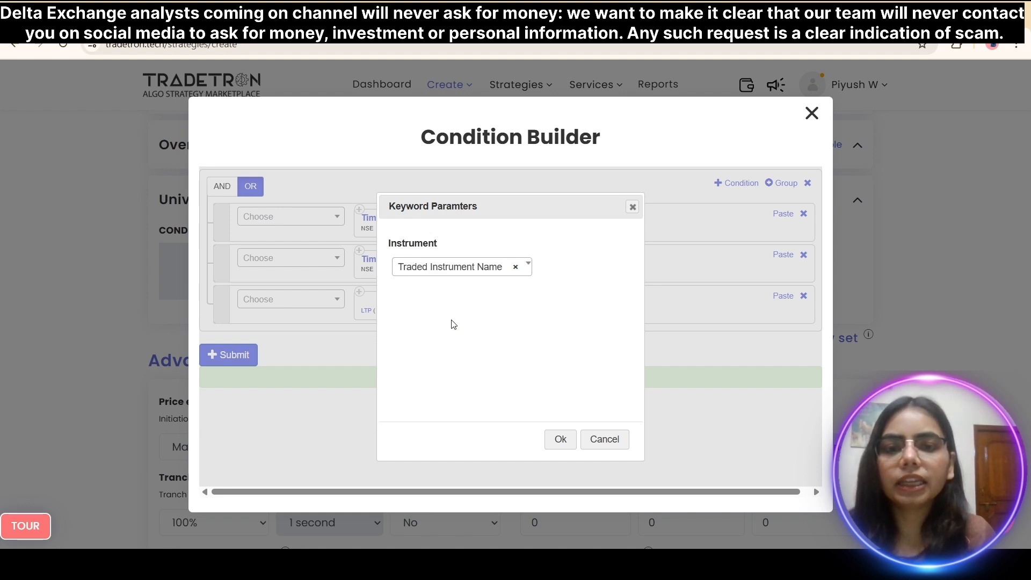
click(558, 441)
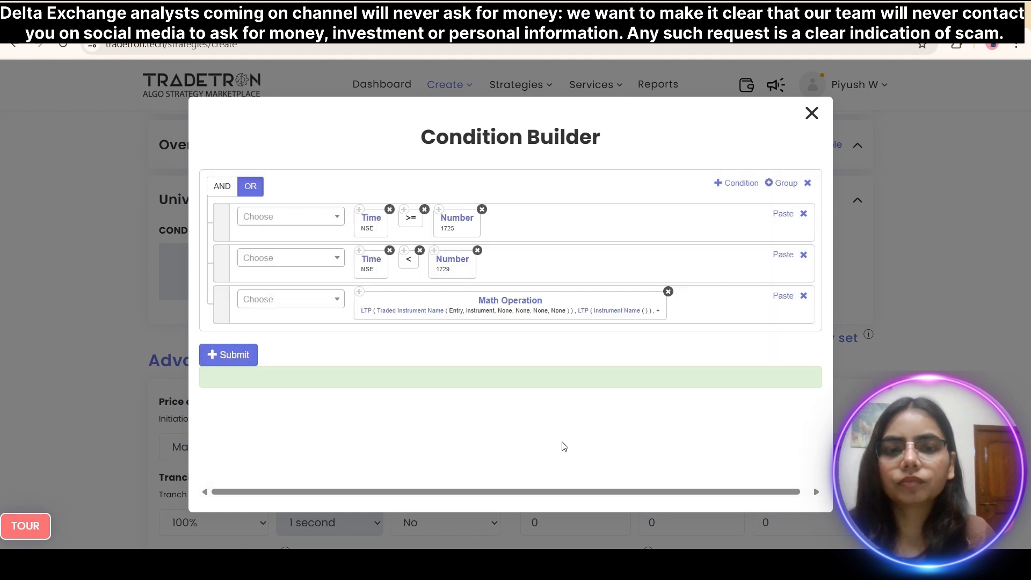
- Set the underlying of the first Traded Instrument Name to DIN-BTCUSD
click(415, 312)
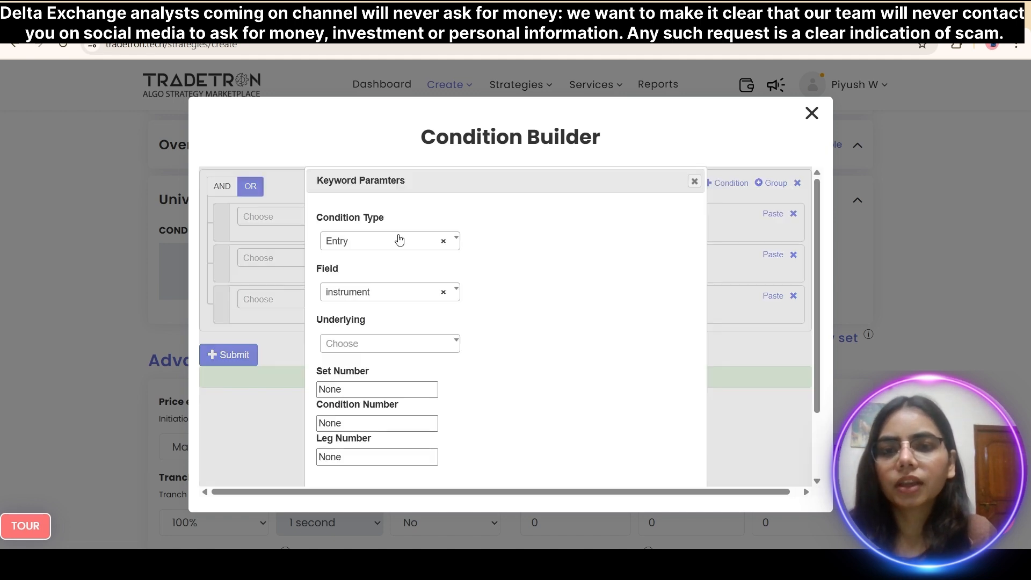
click(431, 350)
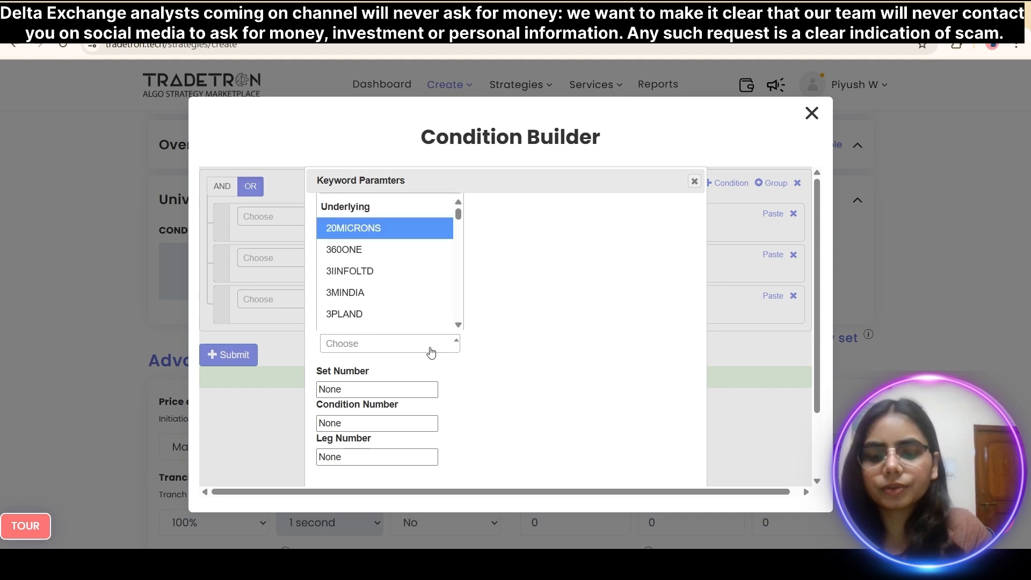
text(din)
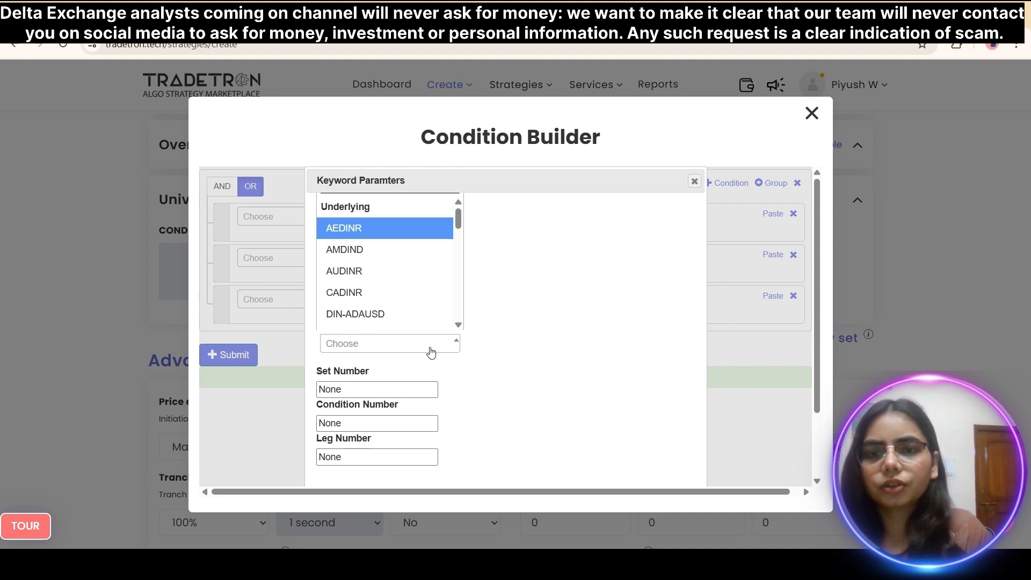
scroll(429, 317, down, 3)
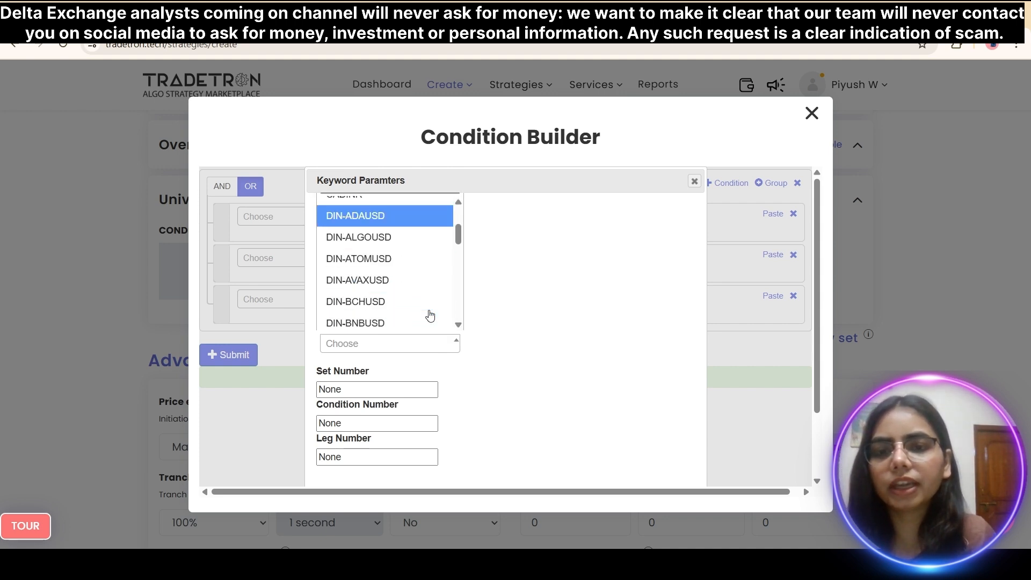
click(403, 313)
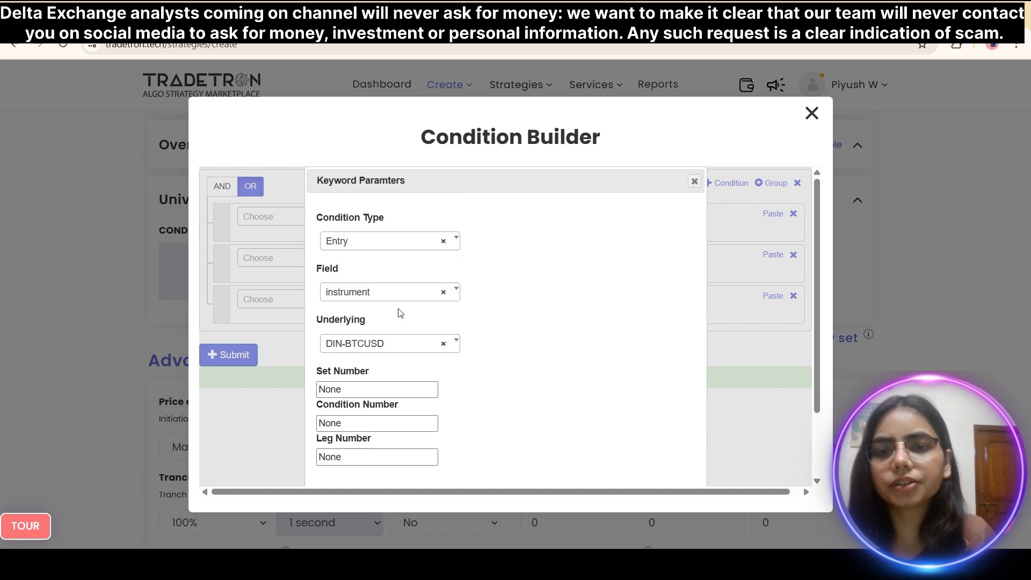
- Set the first traded instrument's set number, condition number and leg number to 1 and apply the parameters
click(400, 391)
double_click(399, 390)
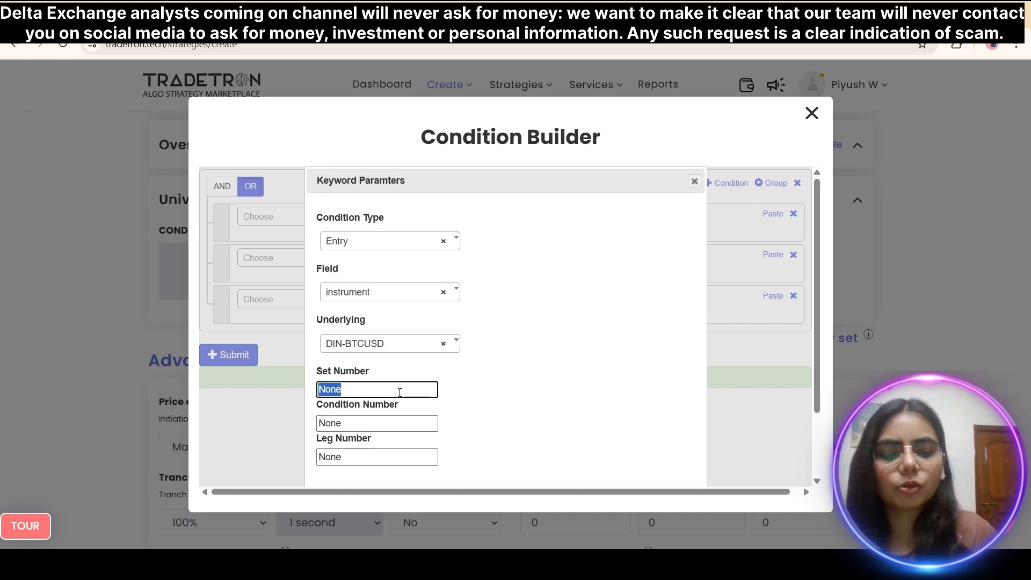
text(1)
key(Tab)
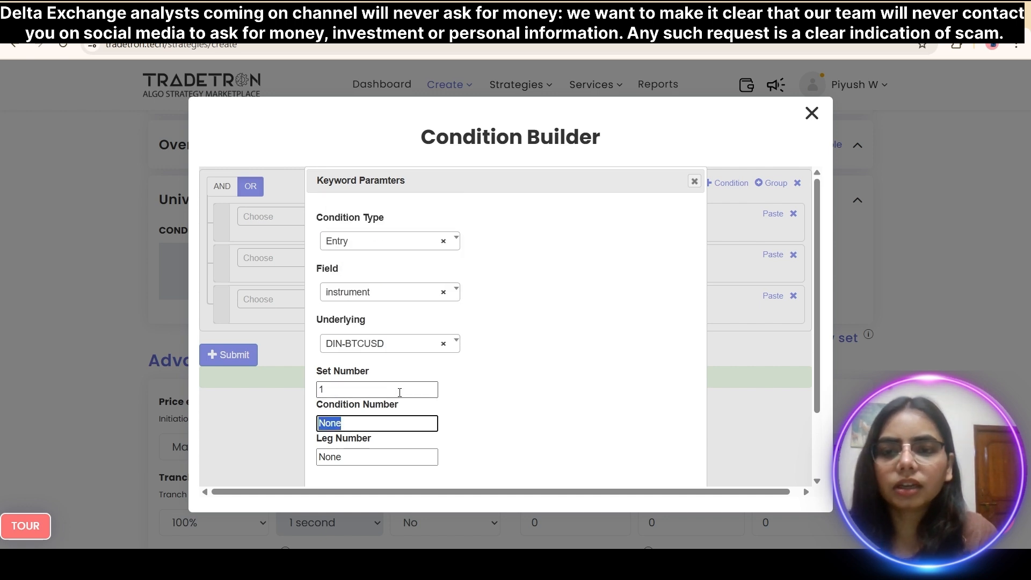
text(1)
key(Tab)
text(1)
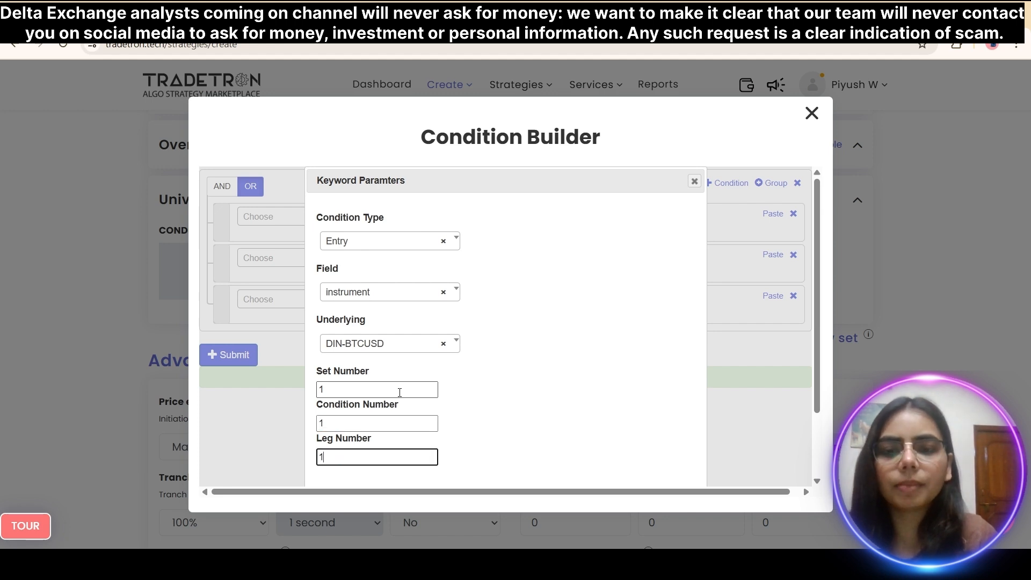
scroll(399, 391, down, 2)
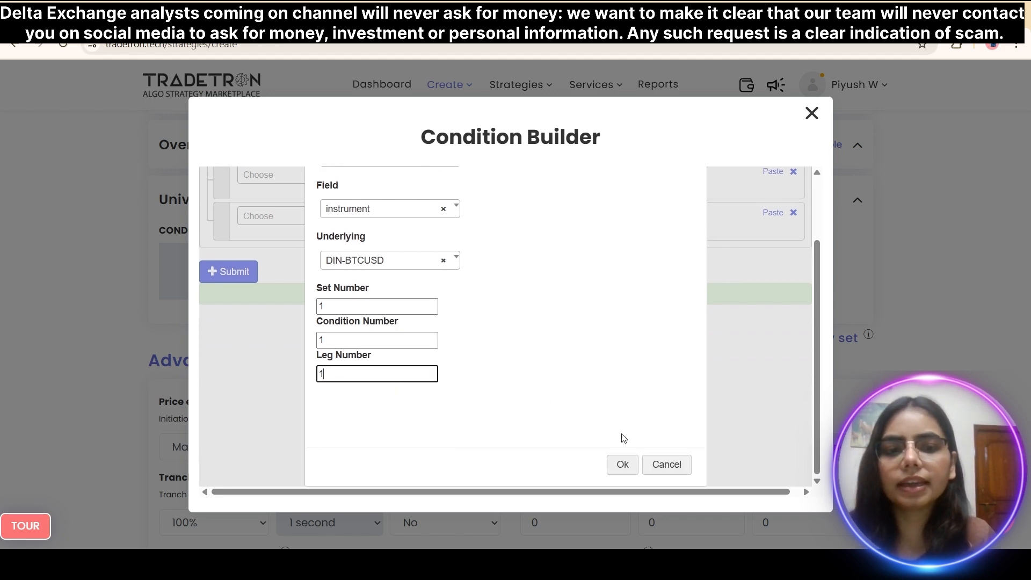
click(623, 465)
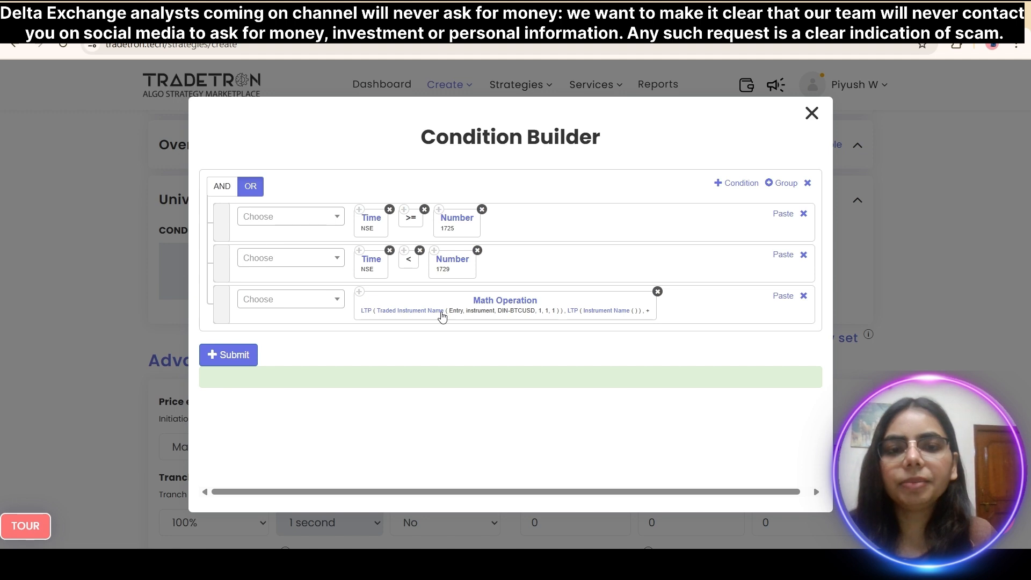
- Set the instrument of the second LTP in the Math Operation to Traded Instrument Name
click(574, 313)
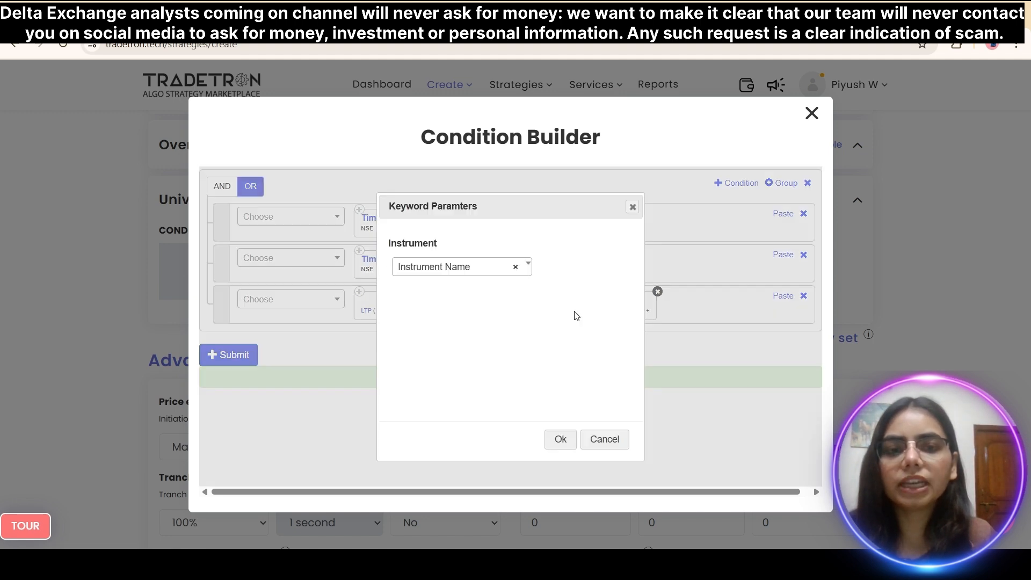
click(442, 274)
text(trader)
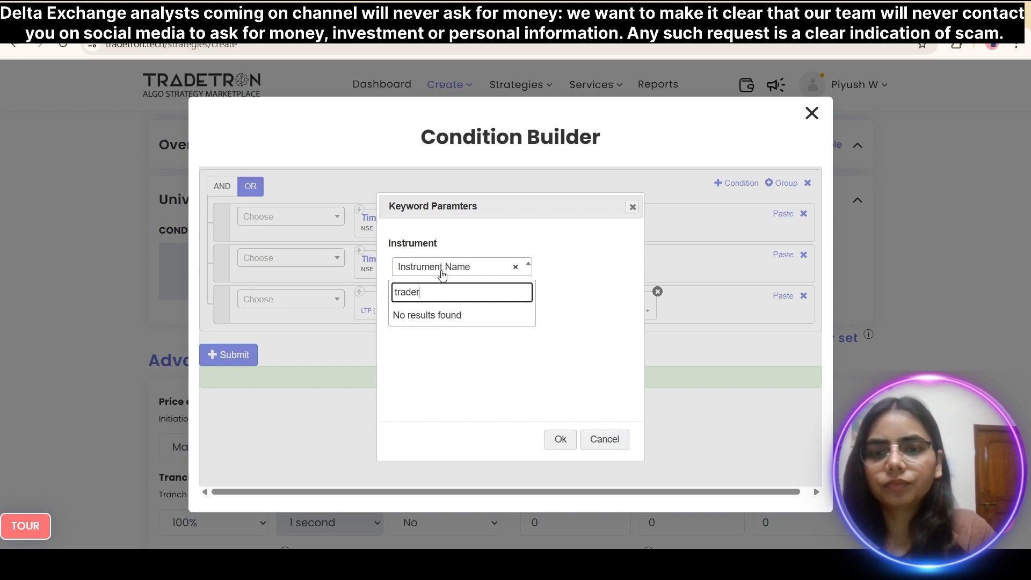
key(BackSpace)
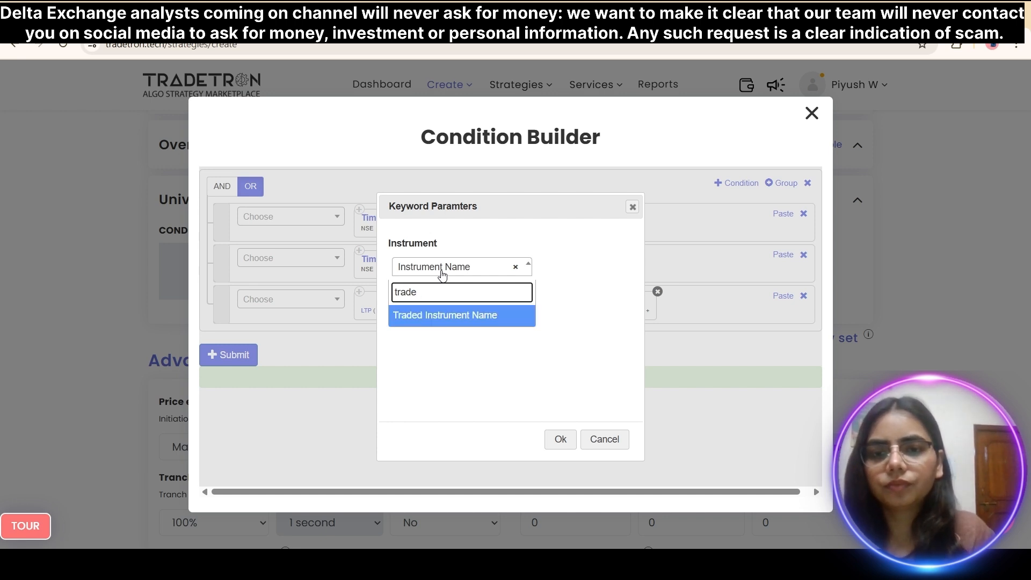
click(433, 318)
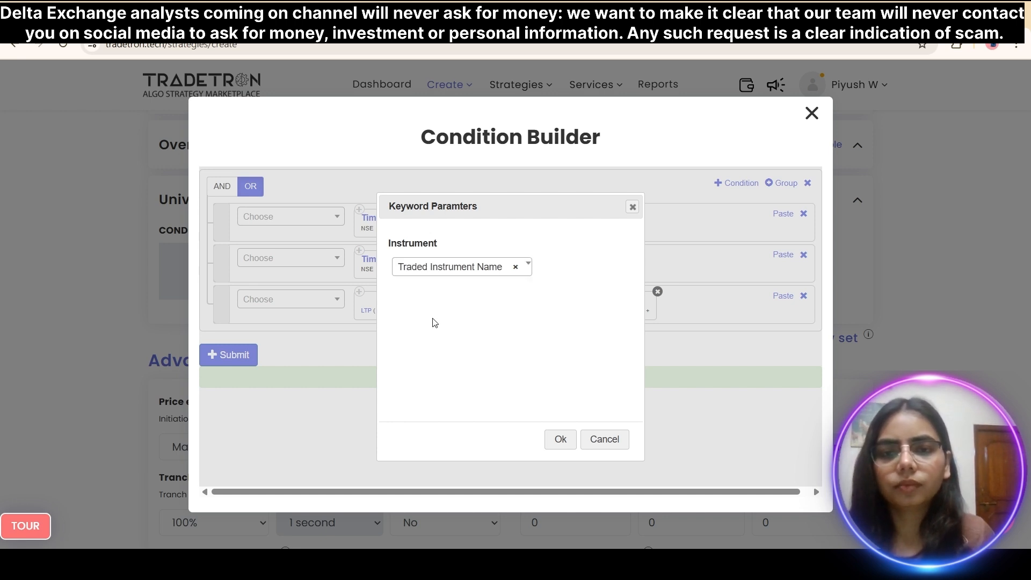
click(560, 440)
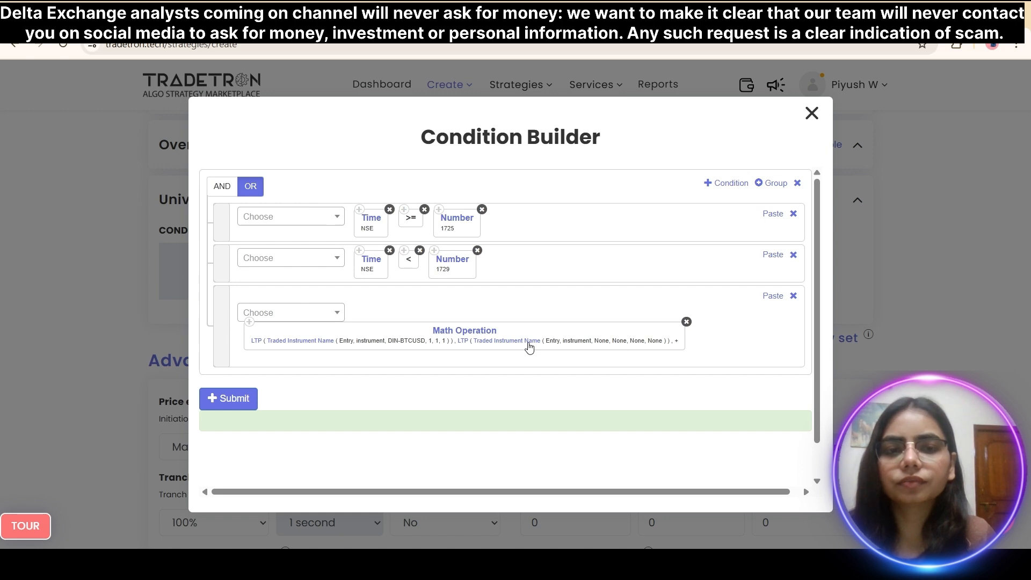
- Set the underlying of the second Traded Instrument Name in the Math Operation to DIN-BTCUSD
click(529, 344)
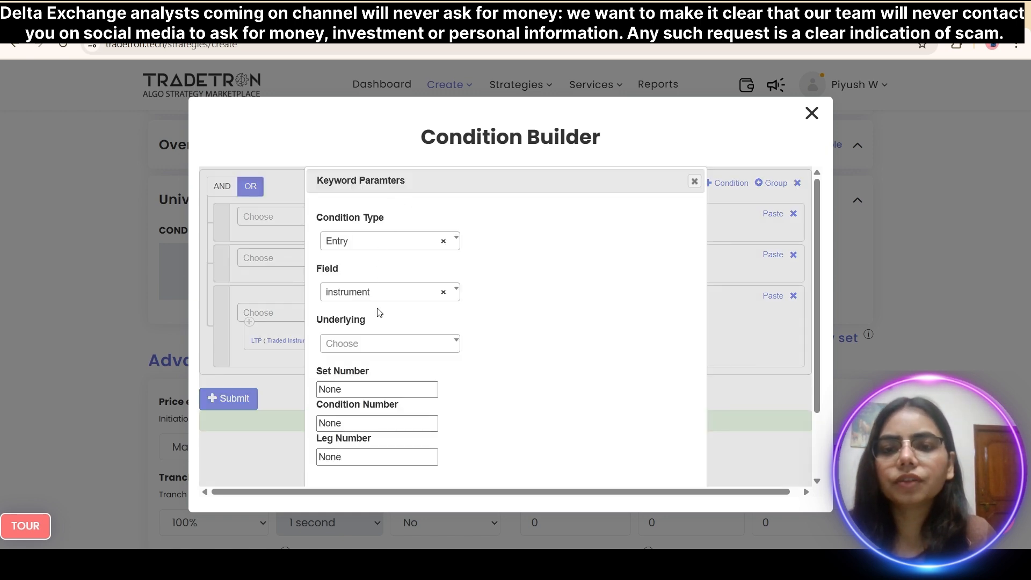
click(379, 350)
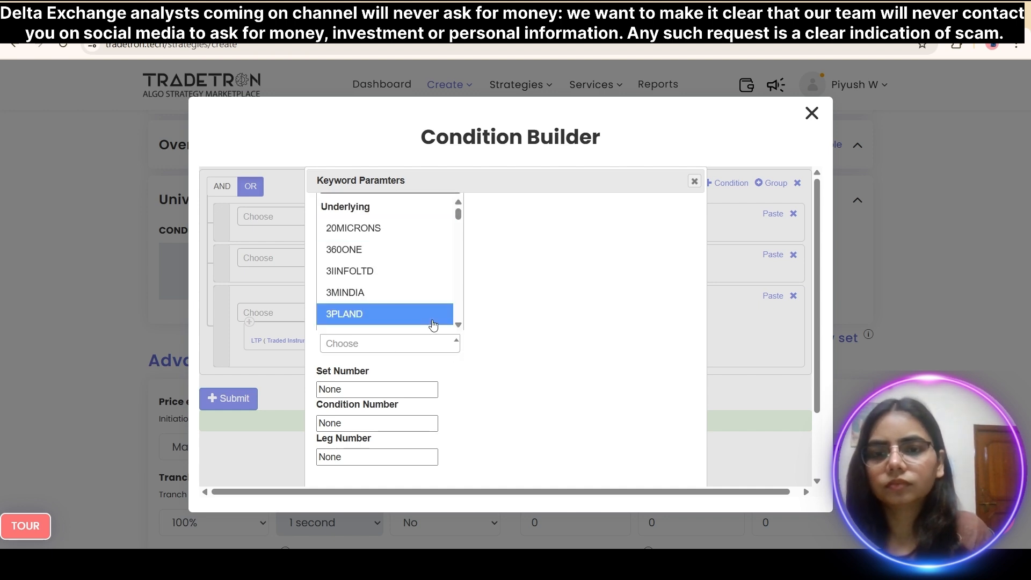
text(din)
scroll(422, 295, down, 3)
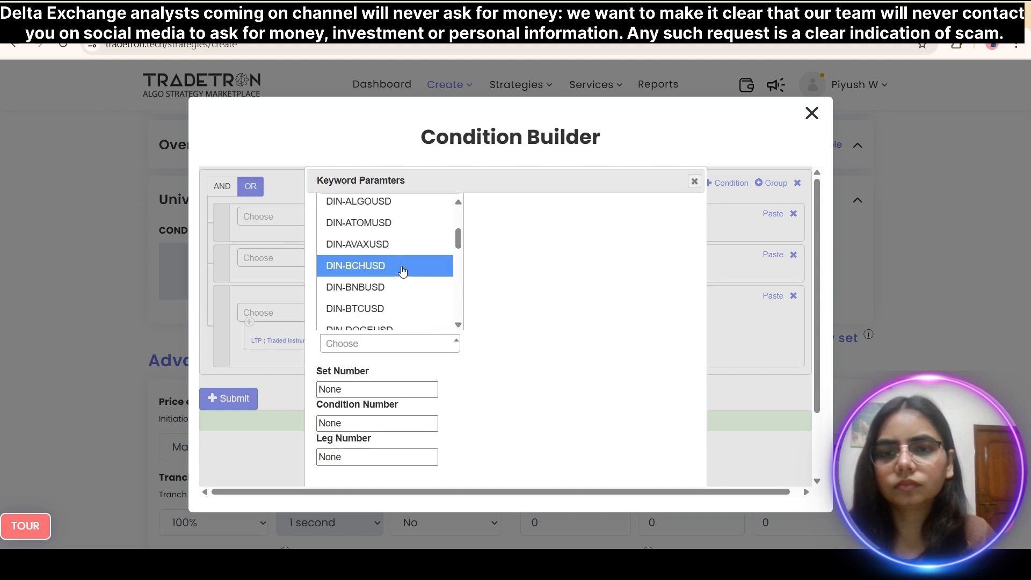
click(392, 308)
- Set the second Traded Instrument Name's set number to 1, condition number to 1 and leg number to 2, and apply the parameters
click(381, 393)
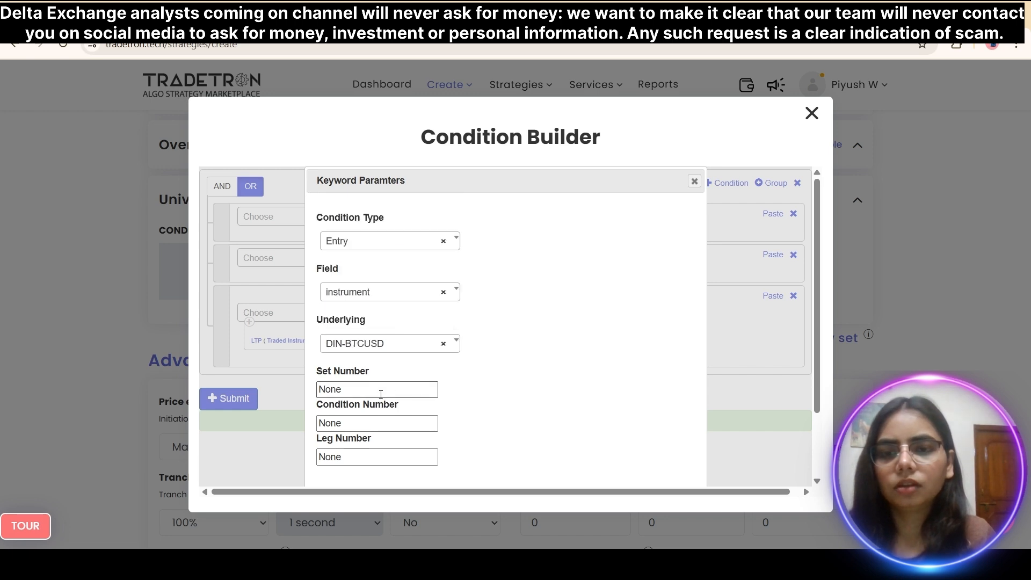
double_click(381, 394)
text(1)
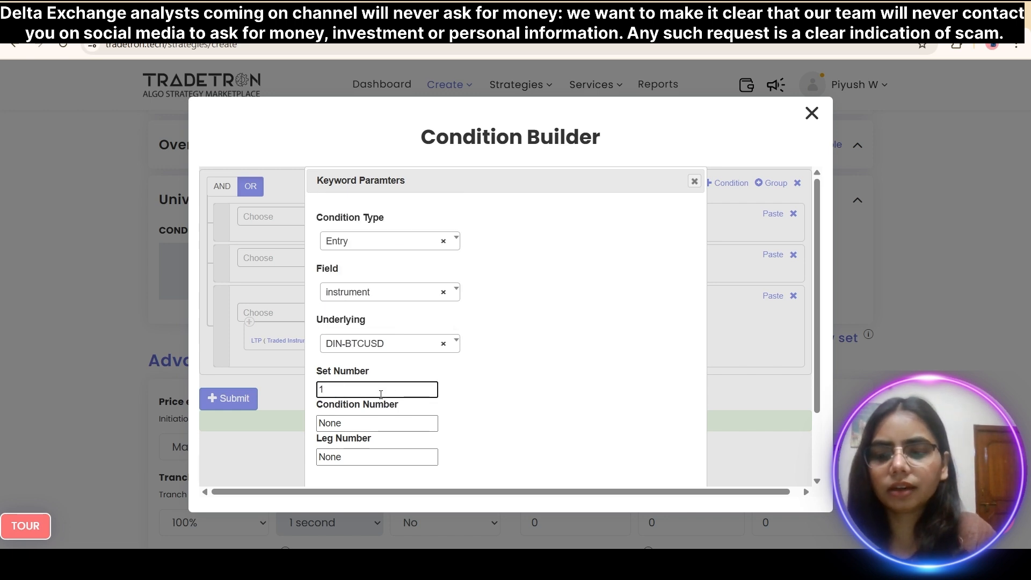
key(Tab)
text(1)
key(Tab)
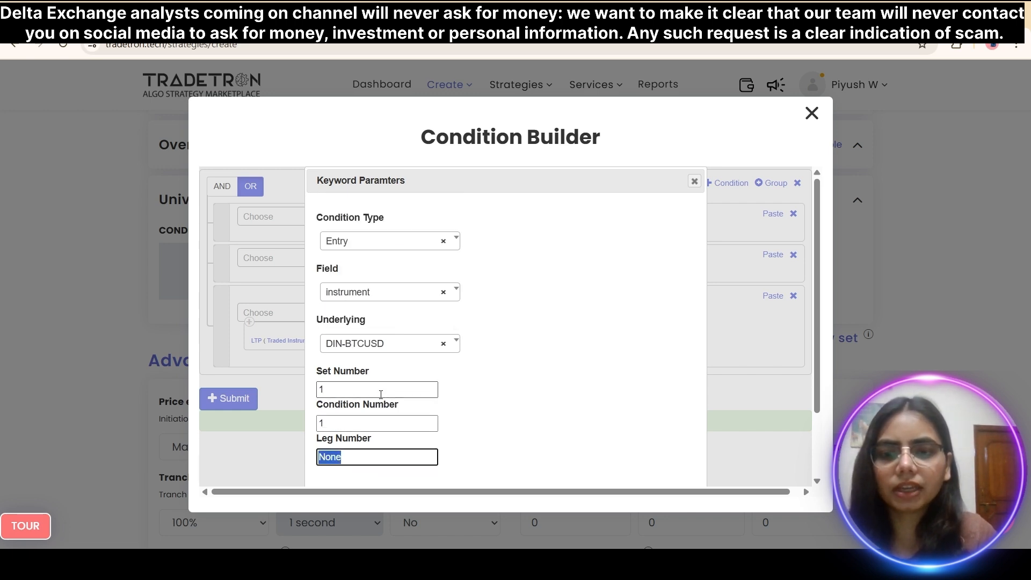
text(2)
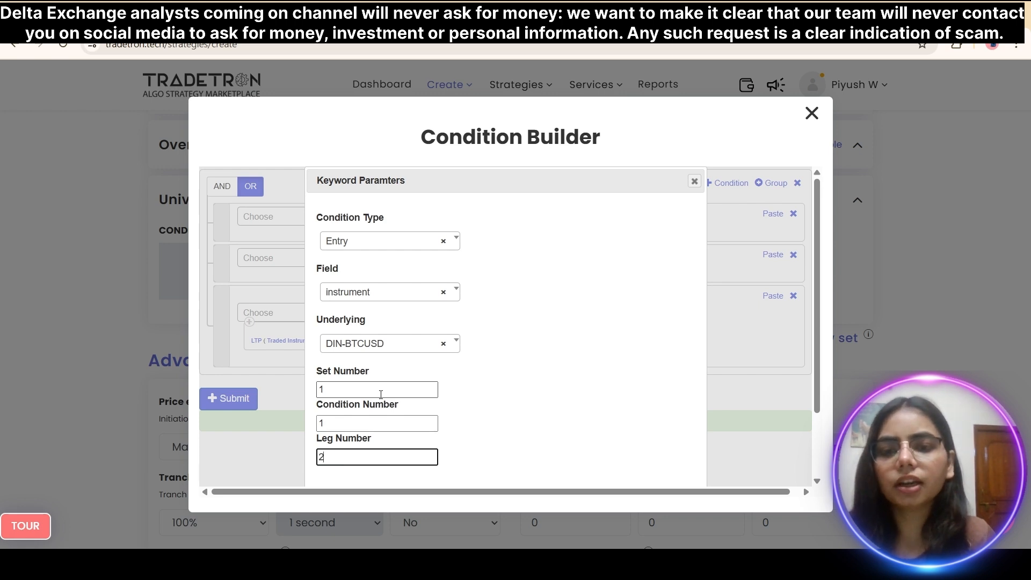
scroll(381, 394, down, 2)
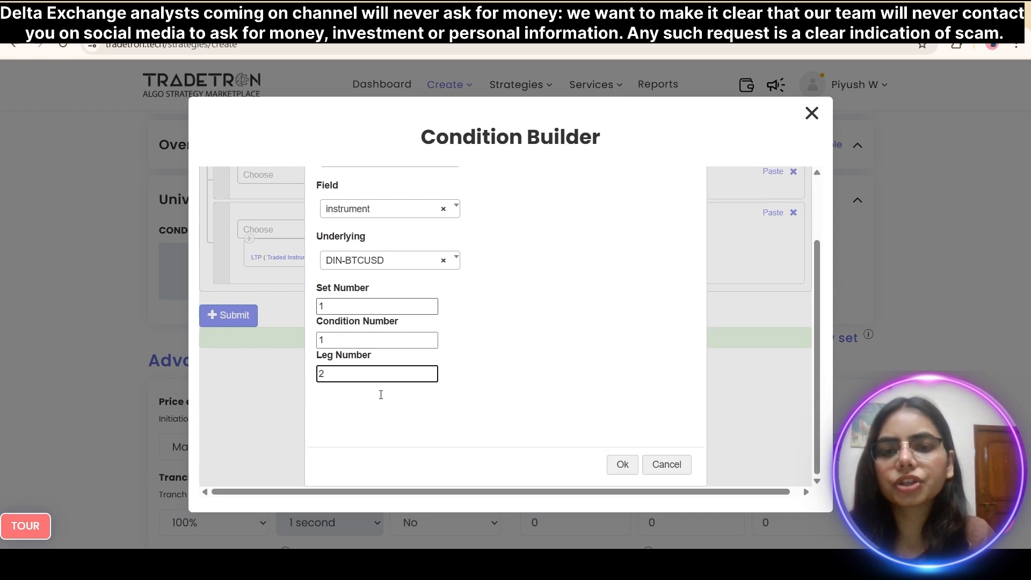
click(624, 465)
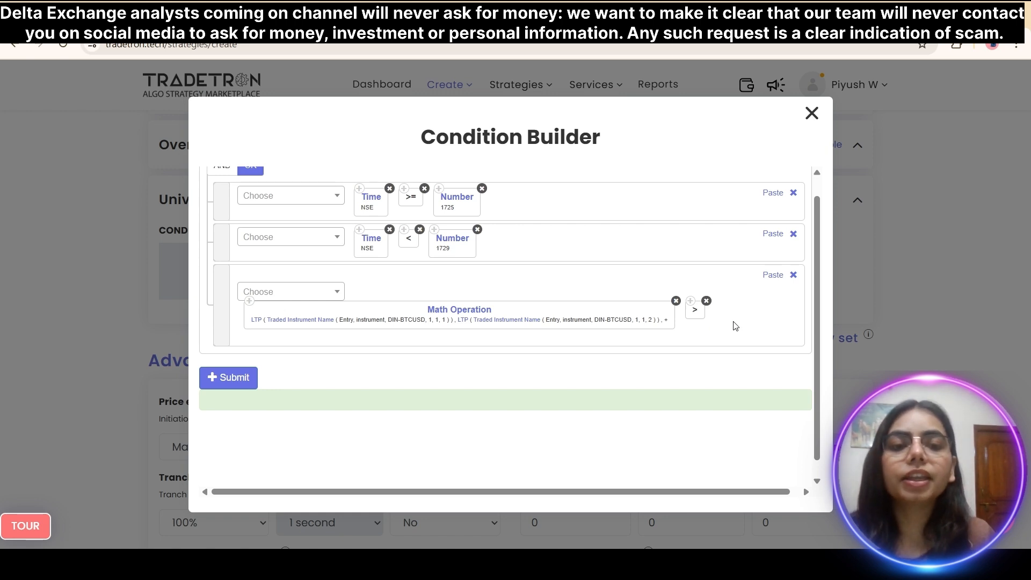
- Add a second Math Operation after the greater-than operator in the third condition, with Traded Instrument as Number 1
click(313, 294)
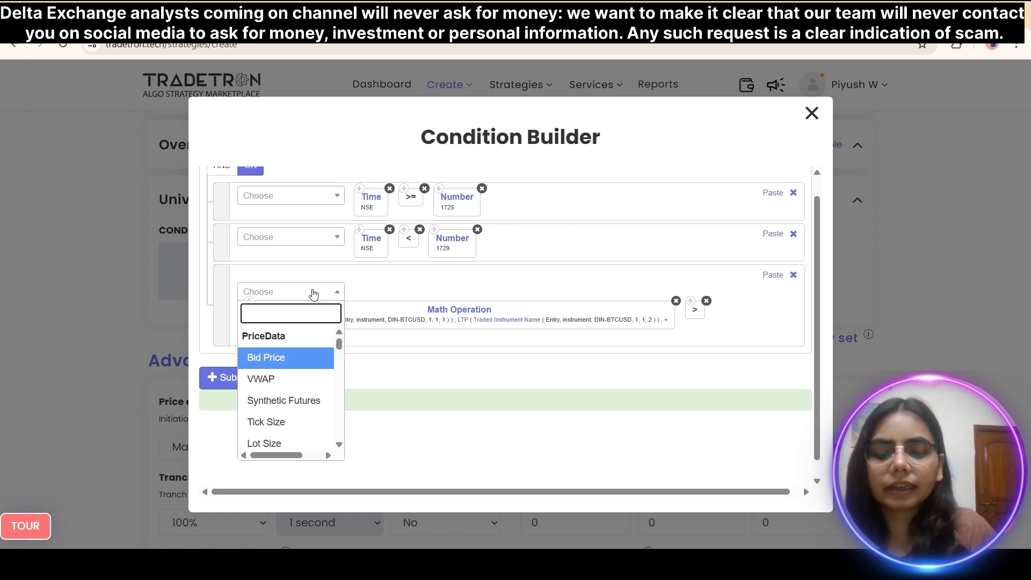
text(MATH)
key(Return)
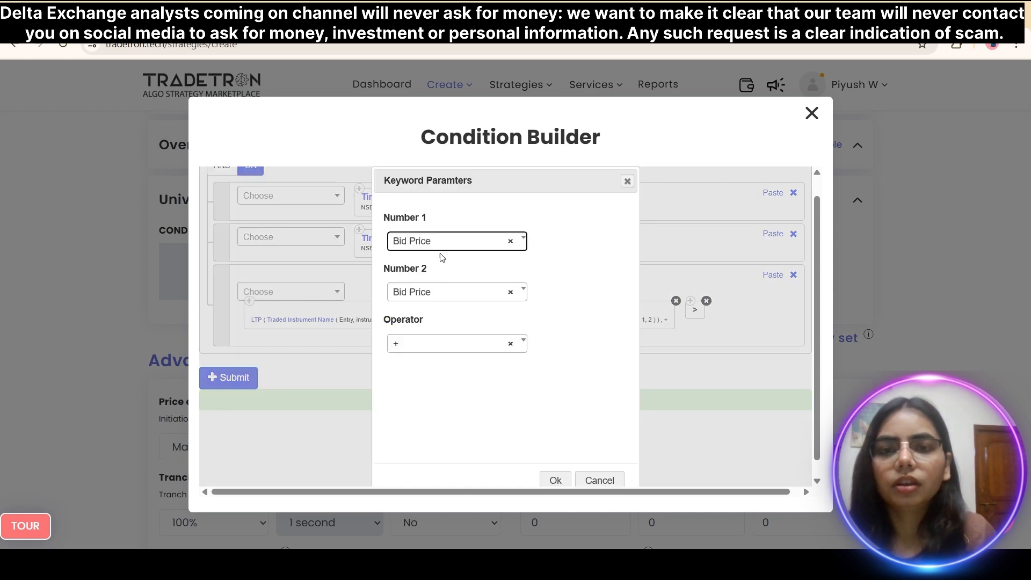
click(445, 246)
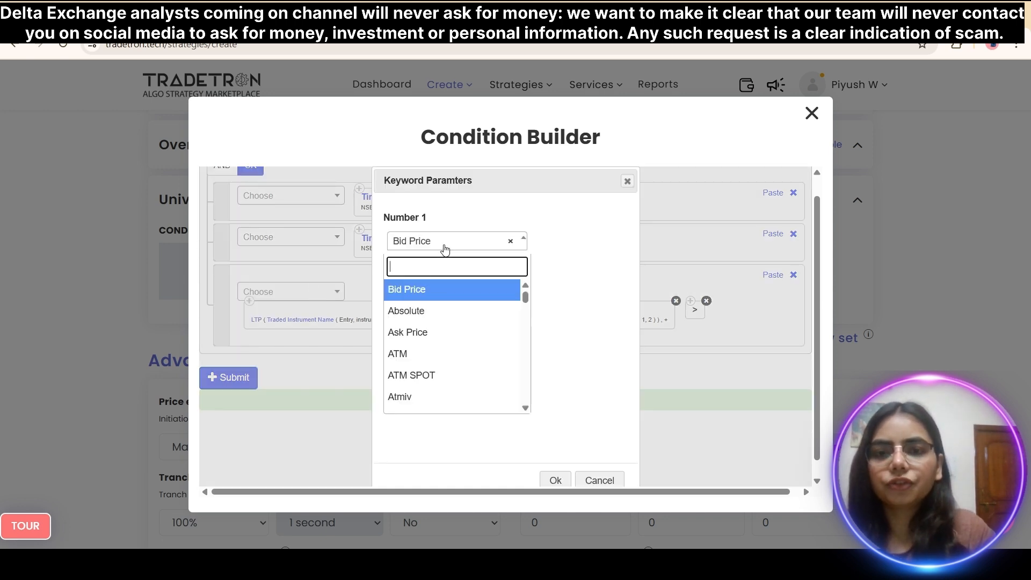
text(Trade)
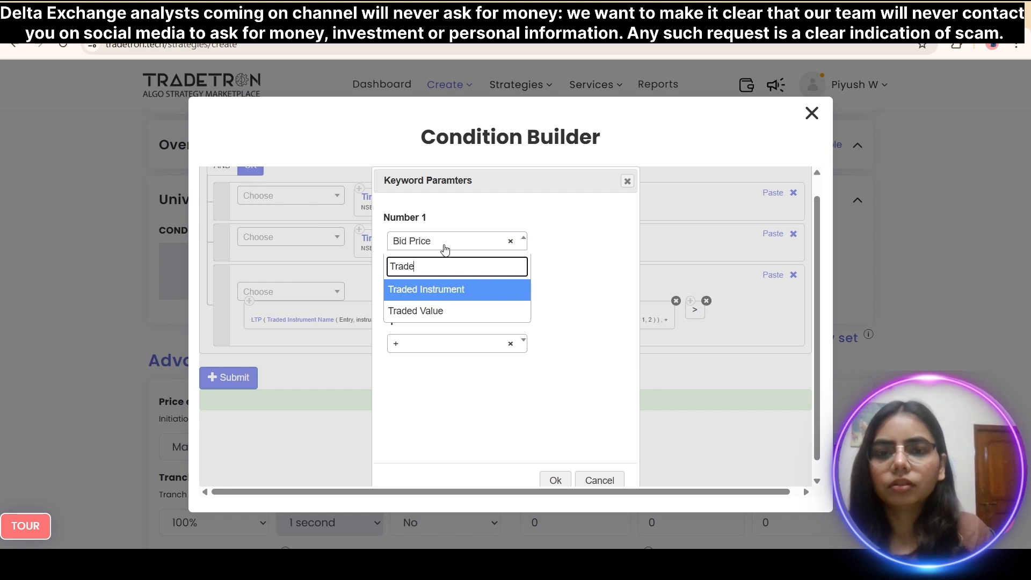
click(435, 295)
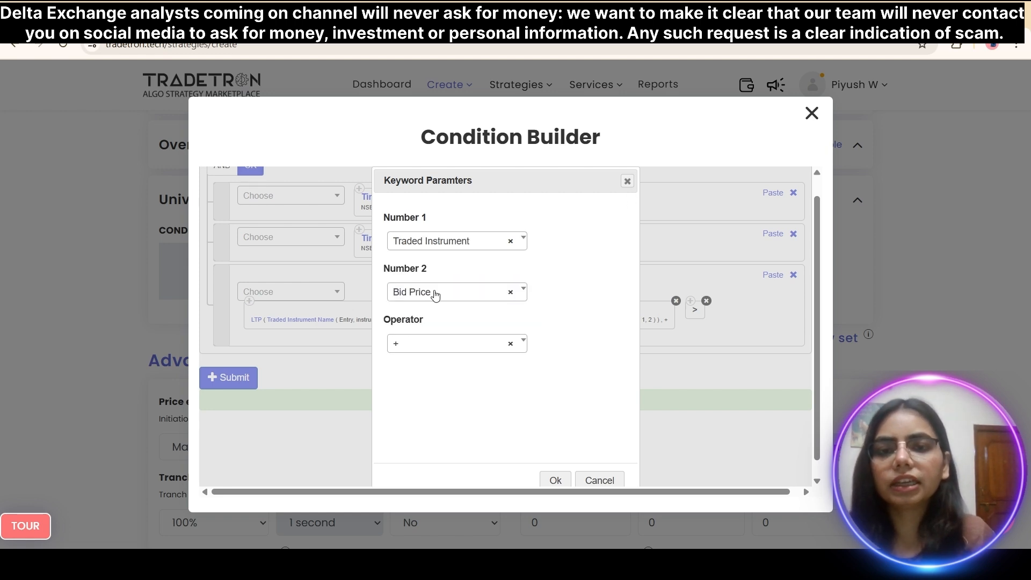
- Set Number 2 of the new Math Operation to Traded Instrument and apply it with the + operator
key(ctrl+a)
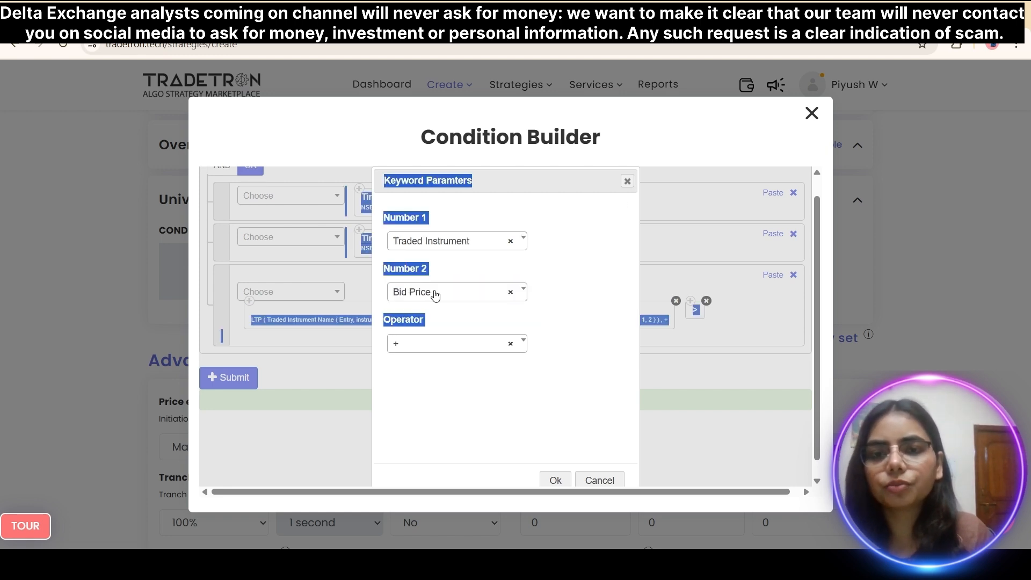
click(435, 293)
click(435, 293)
click(435, 293)
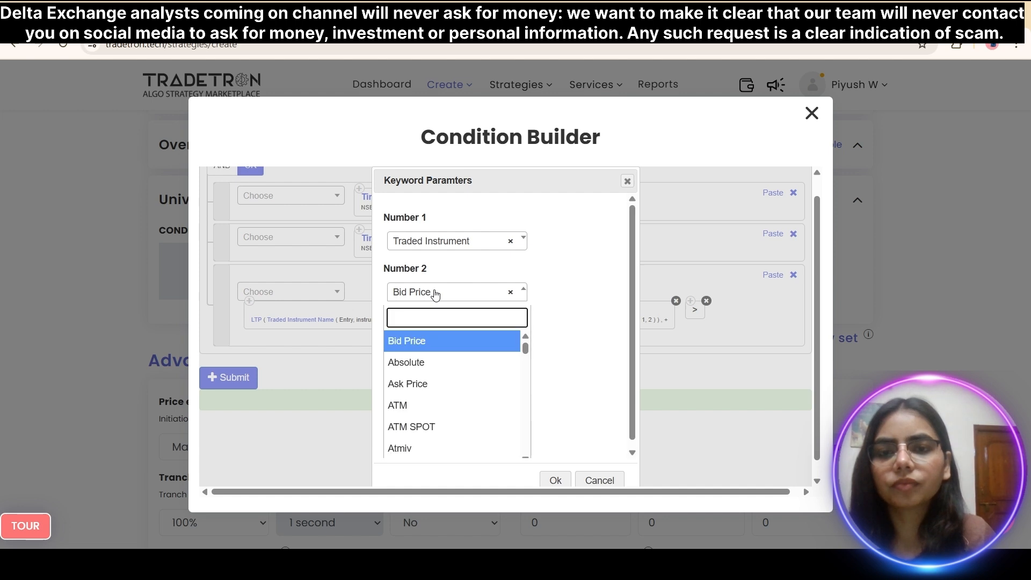
text(trader)
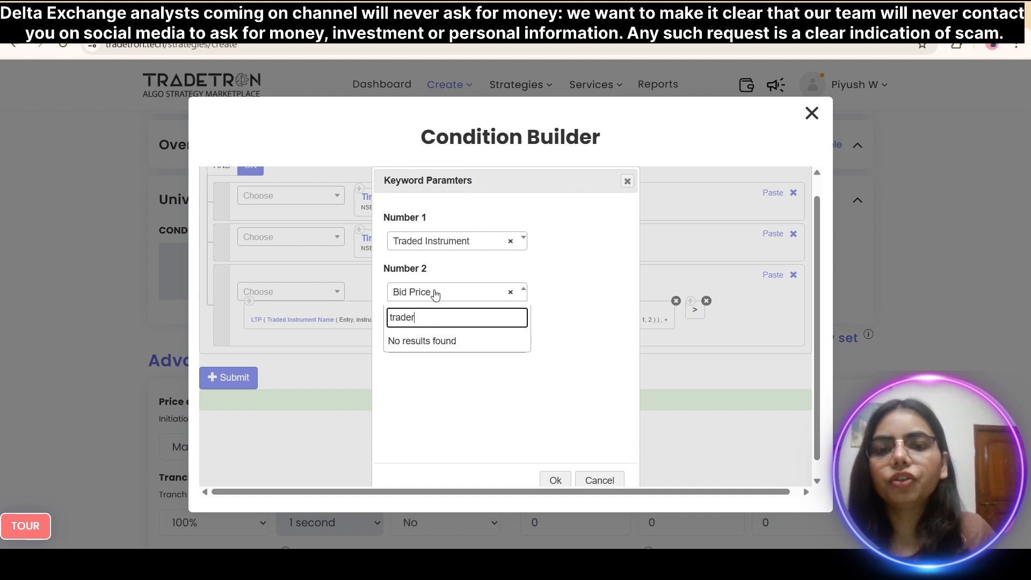
key(BackSpace)
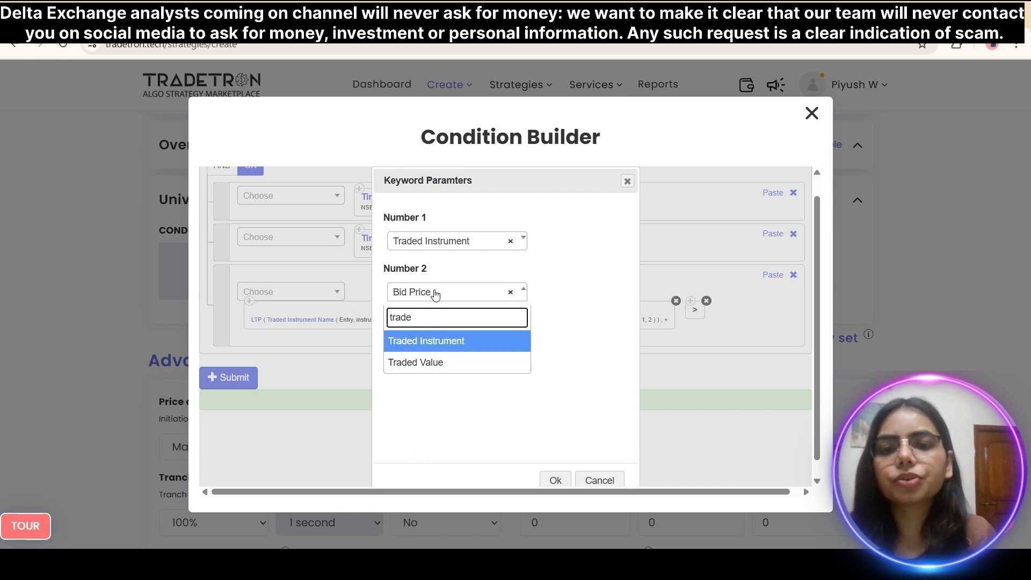
click(426, 346)
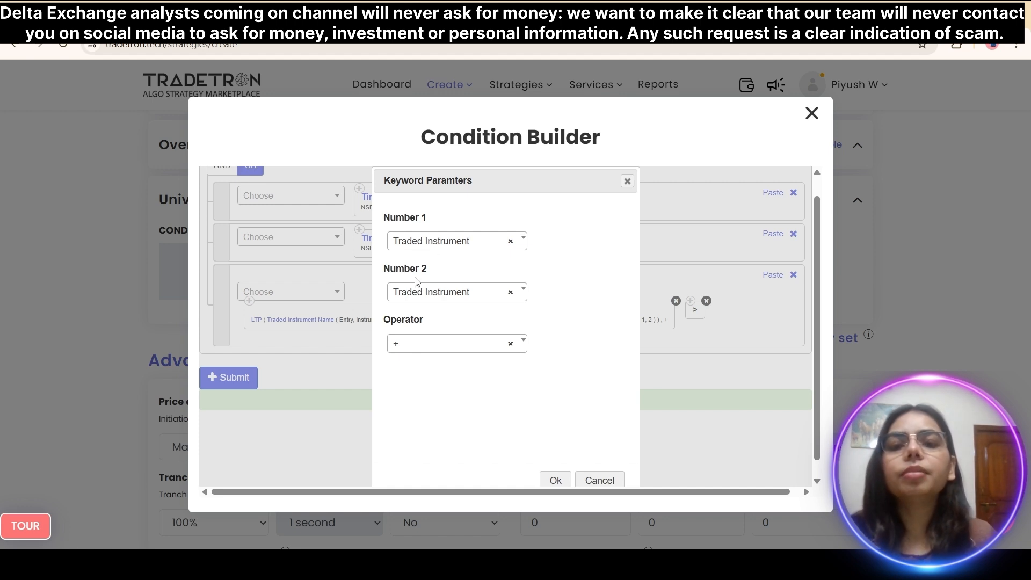
click(556, 483)
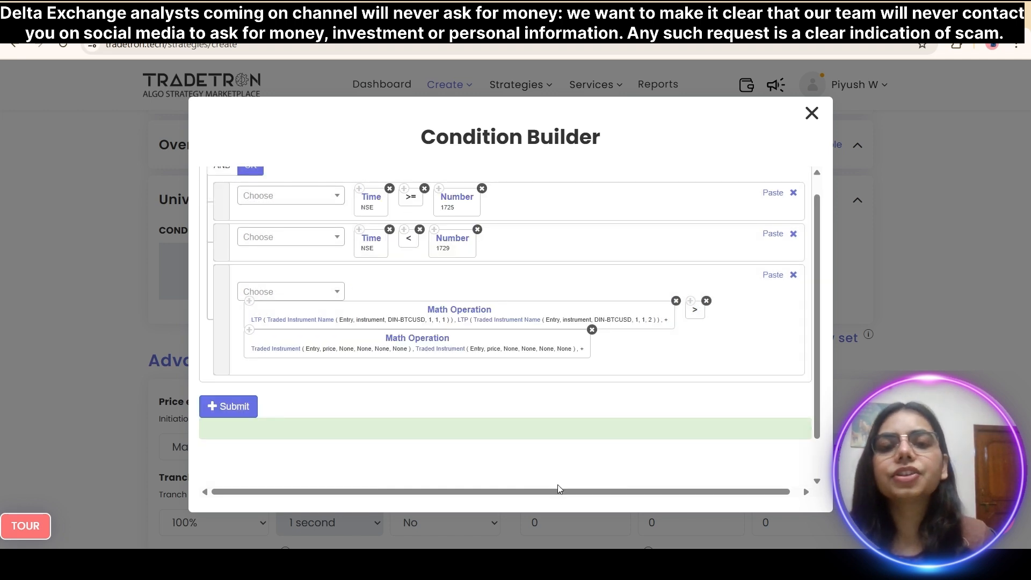
- Set the underlying of the first Traded Instrument price in the second Math Operation to DIN-BTCUSD
click(272, 350)
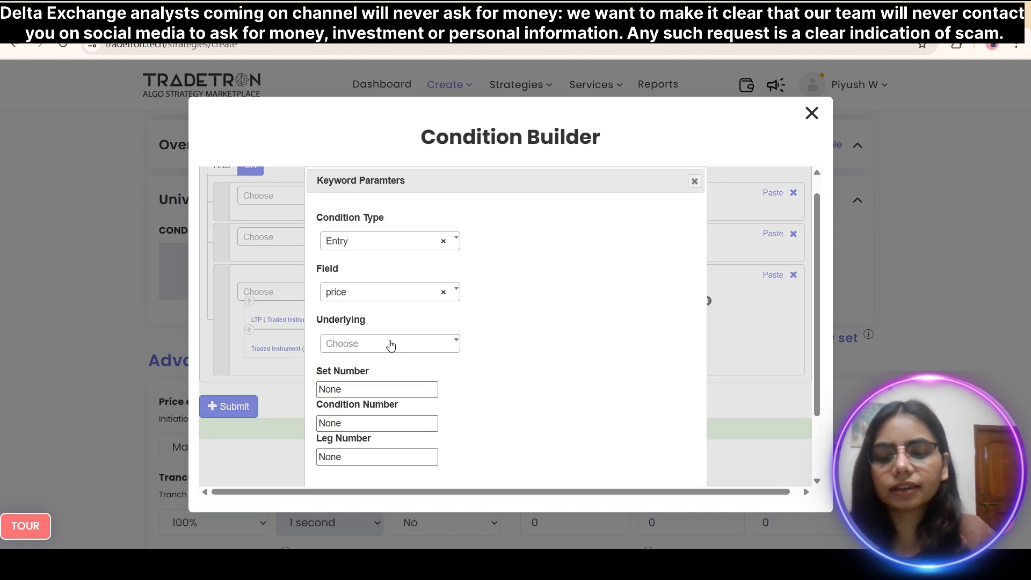
click(390, 345)
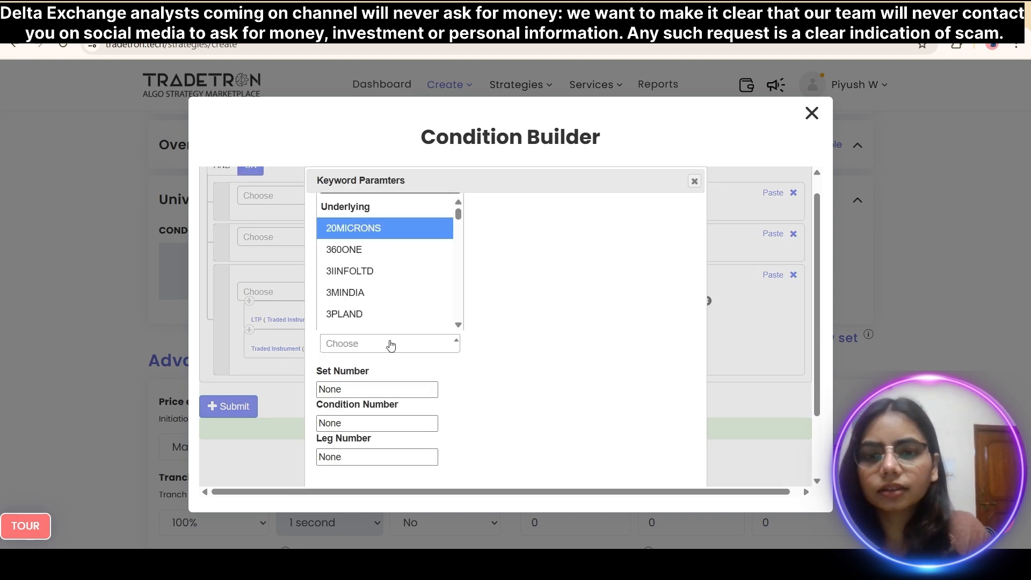
scroll(410, 299, down, 15)
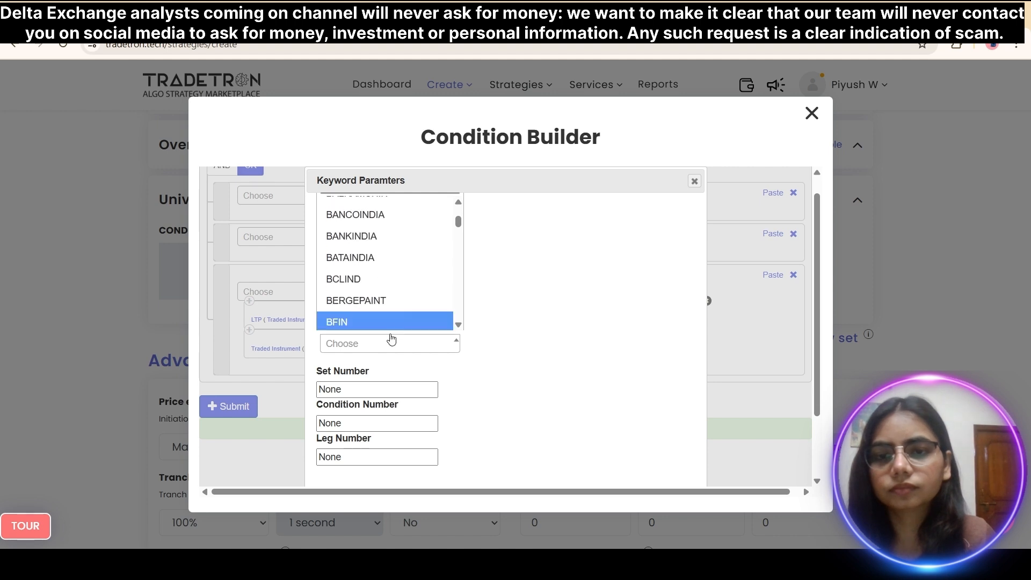
click(388, 349)
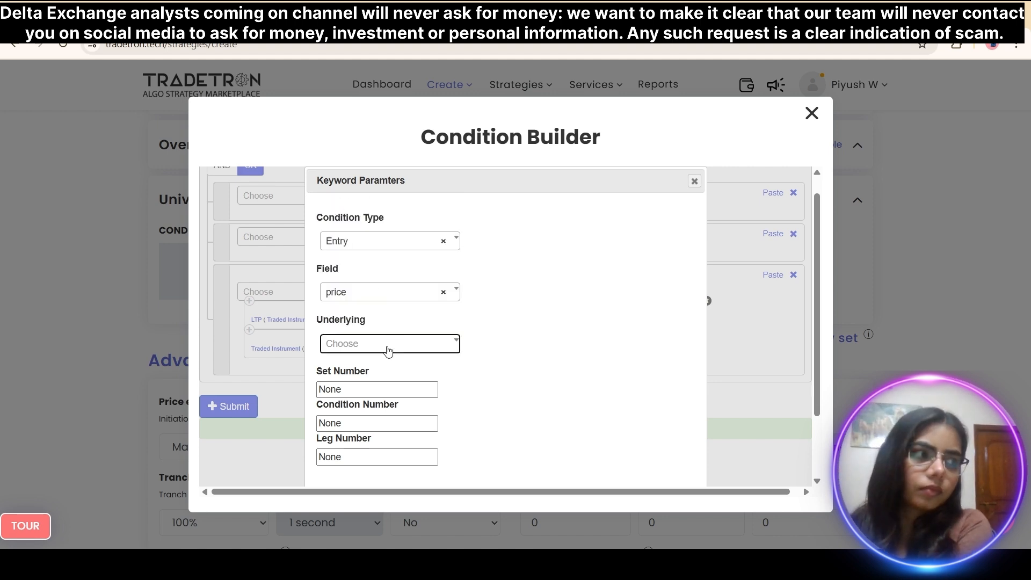
click(337, 345)
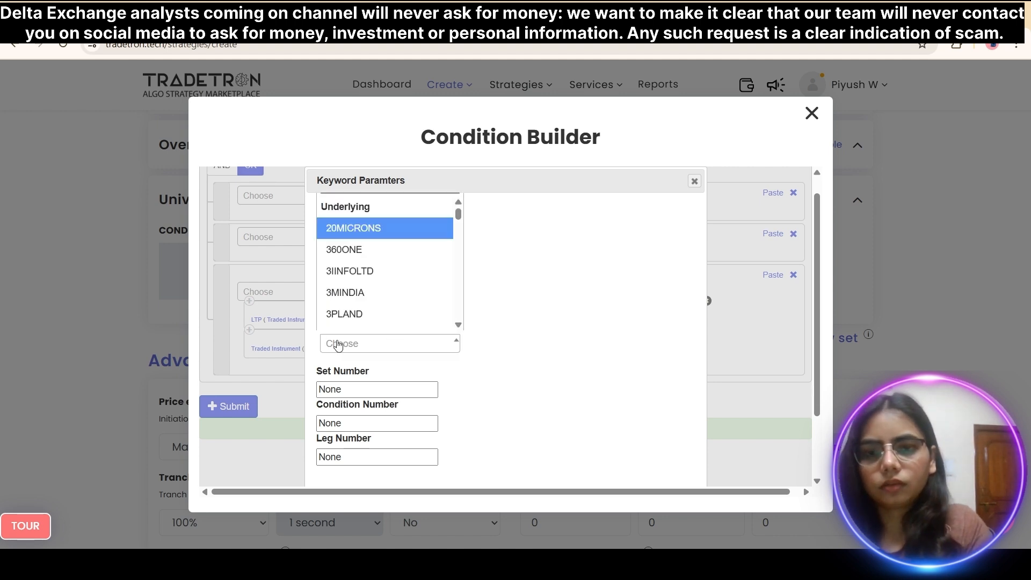
click(371, 314)
click(379, 346)
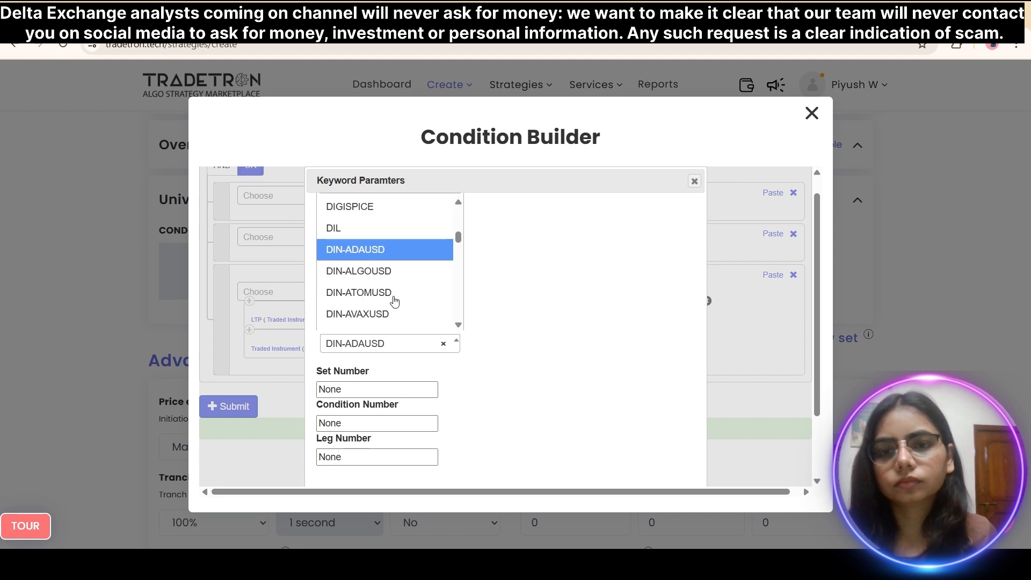
scroll(395, 302, down, 2)
click(376, 244)
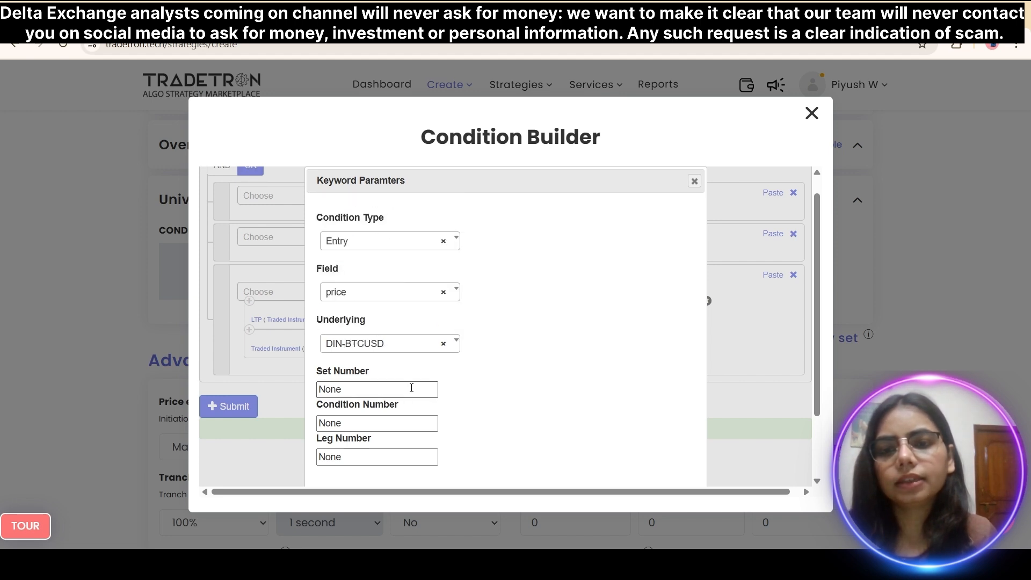
- Set the first Traded Instrument price's set number, condition number and leg number to 1 and apply the parameters
click(337, 388)
double_click(337, 388)
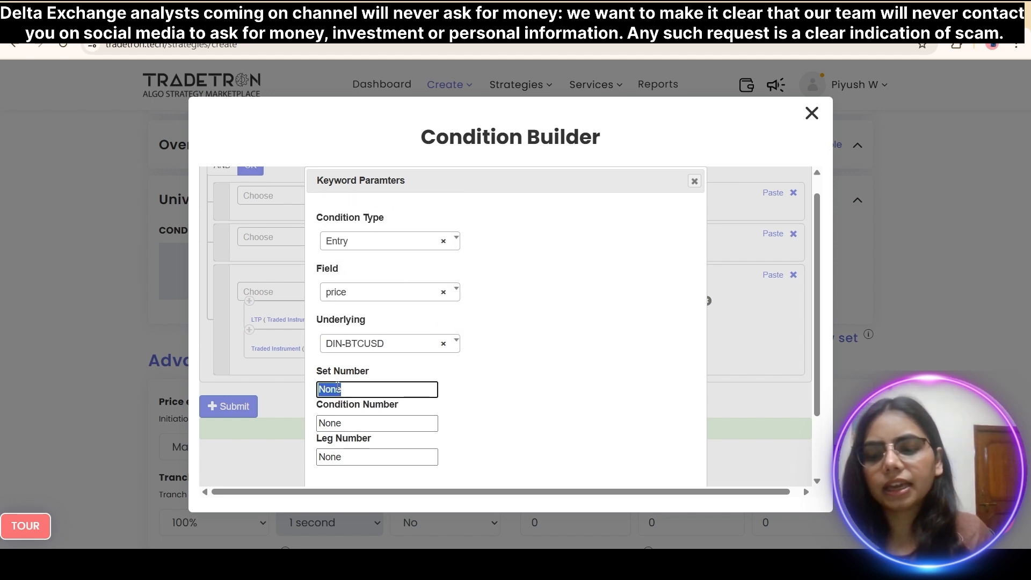
text(1)
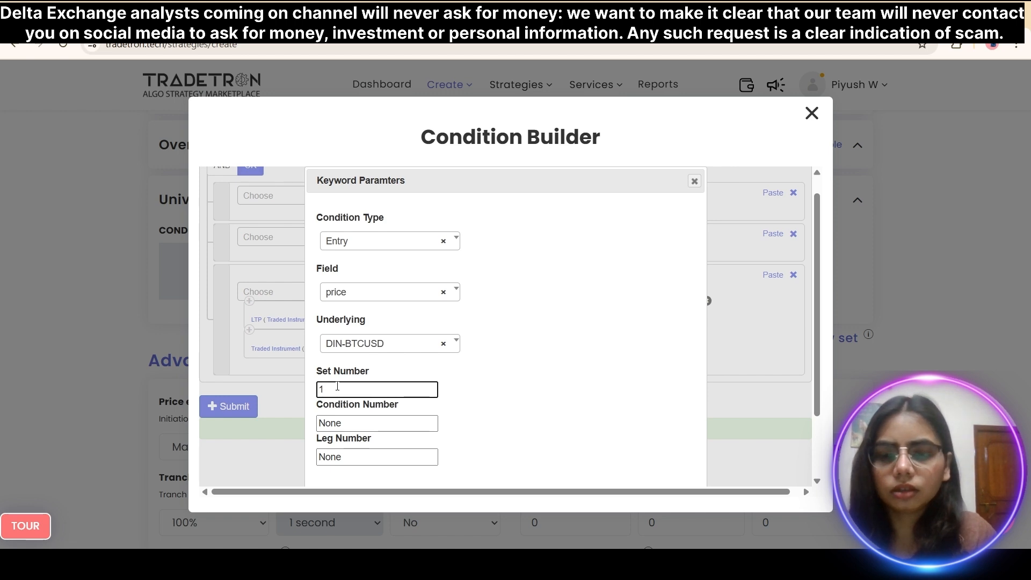
key(Tab)
text(1)
key(Tab)
text(1)
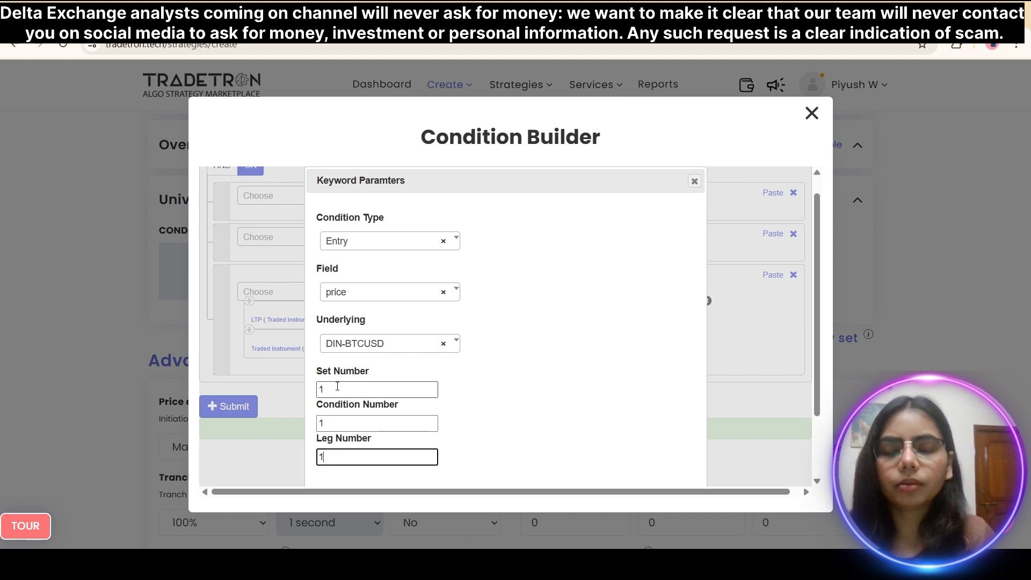
scroll(343, 382, down, 3)
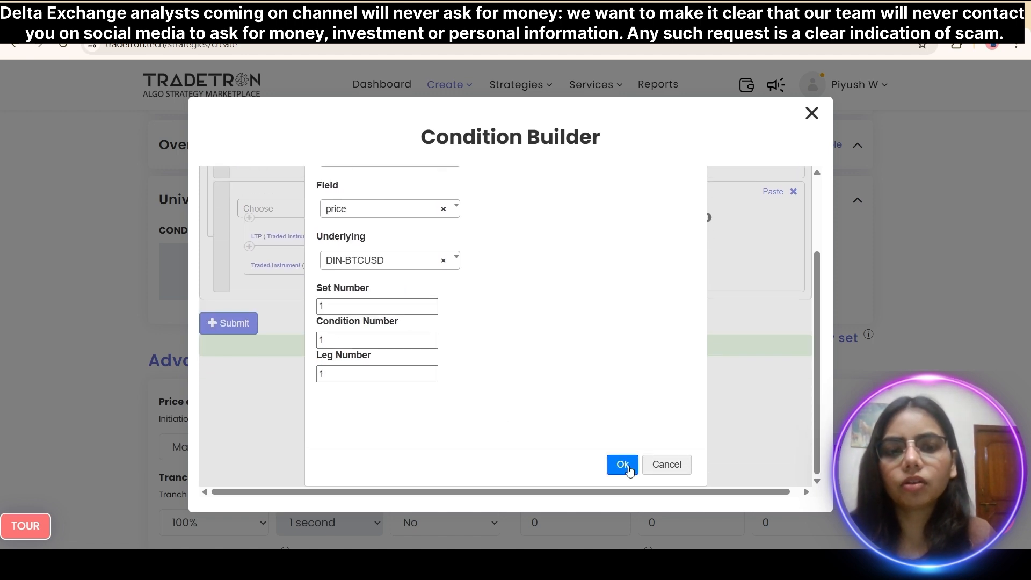
click(626, 468)
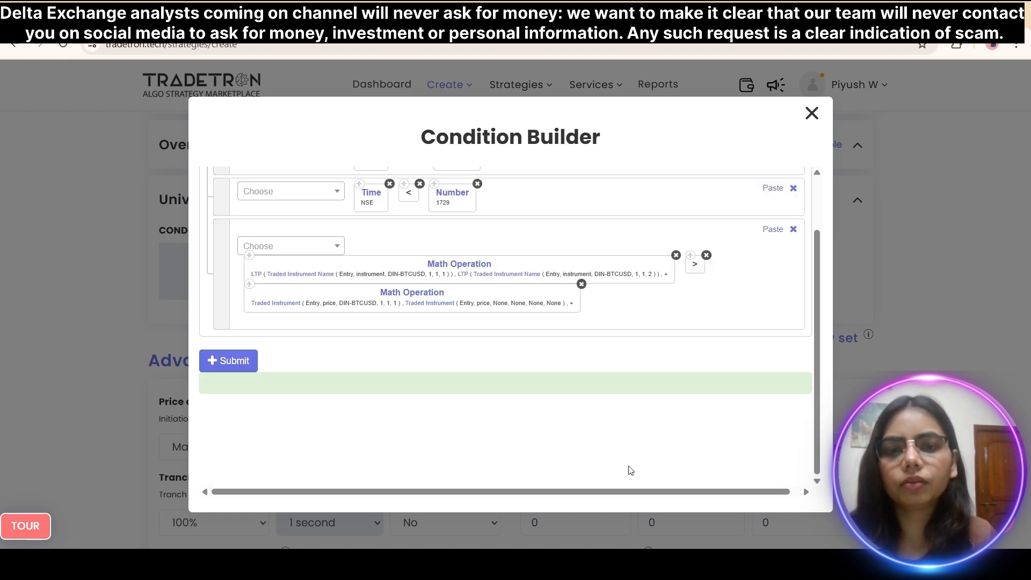
- Set the underlying of the second Traded Instrument price in the second Math Operation to DIN-BTCUSD
click(428, 304)
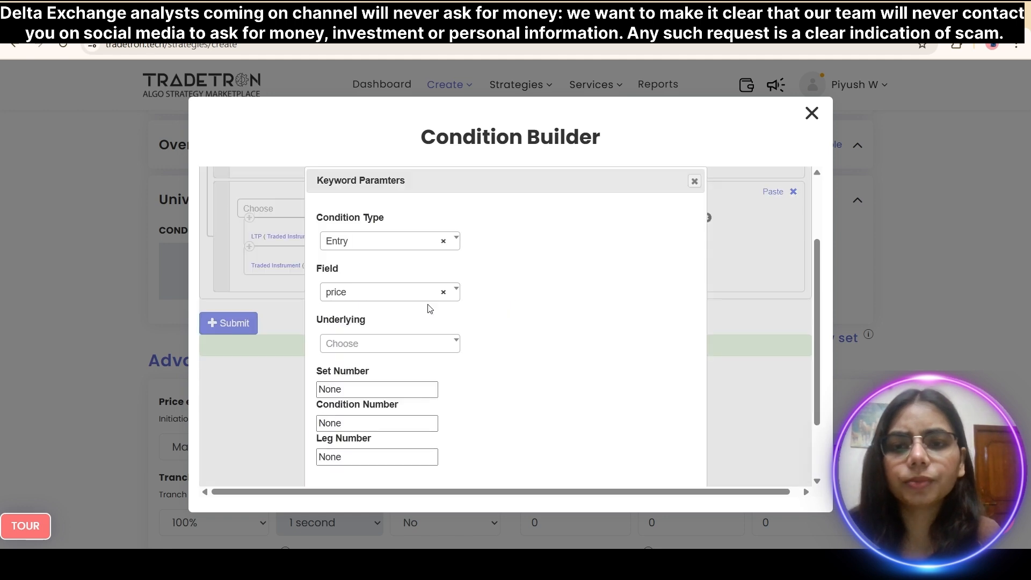
click(382, 346)
text(d)
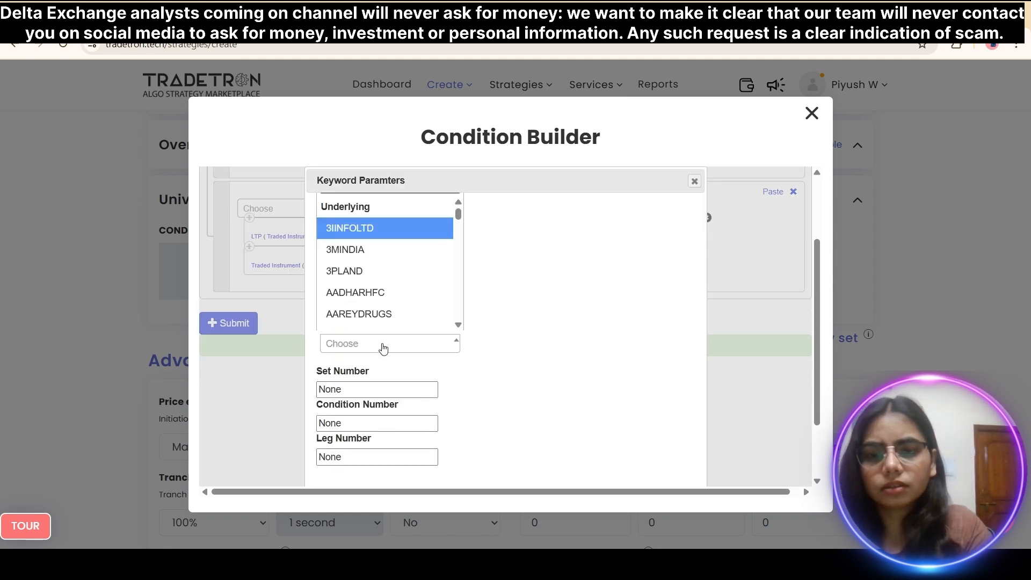
text(in)
scroll(392, 268, down, 3)
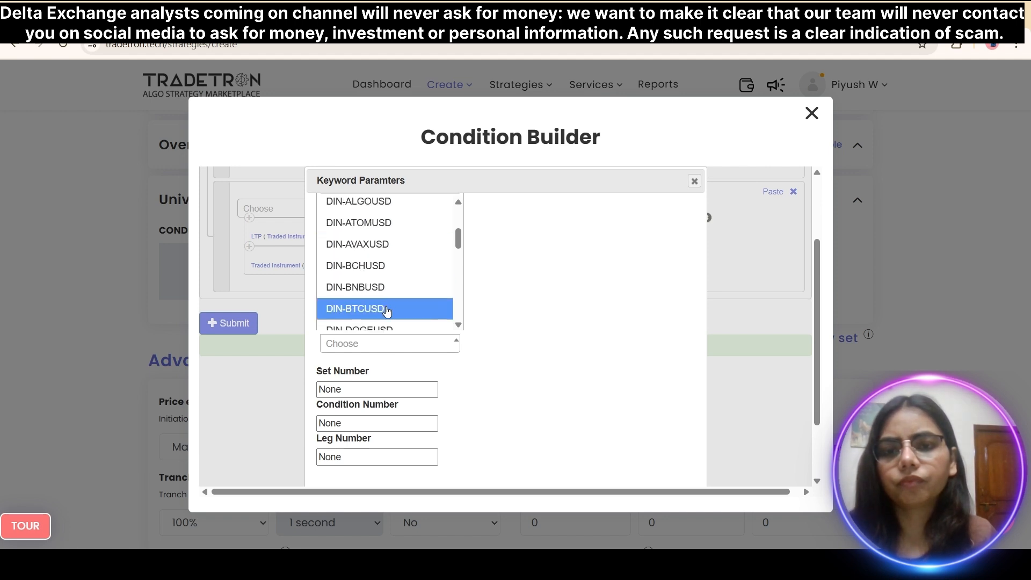
click(391, 306)
- Set the second Traded Instrument price's set number and condition number to 1 and leg number to 2, and apply the parameters
double_click(345, 391)
text(1)
key(Tab)
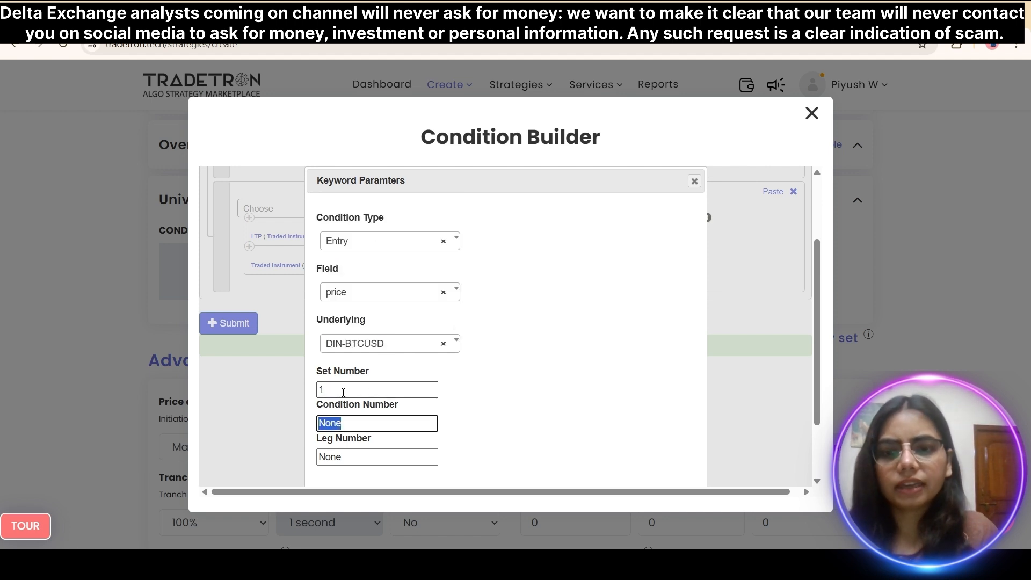
text(1)
key(Tab)
text(2)
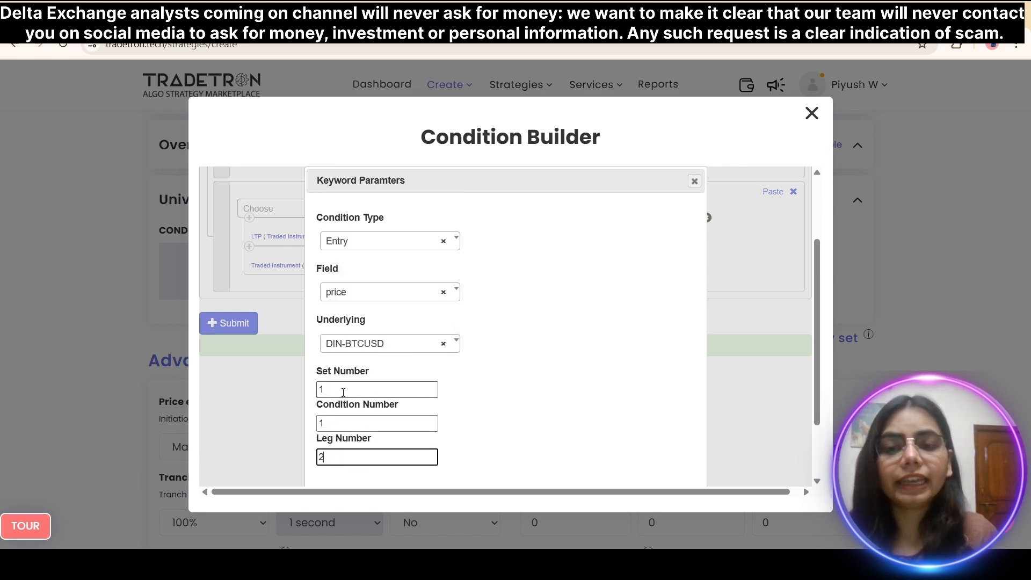
scroll(343, 392, down, 1)
scroll(343, 392, down, 2)
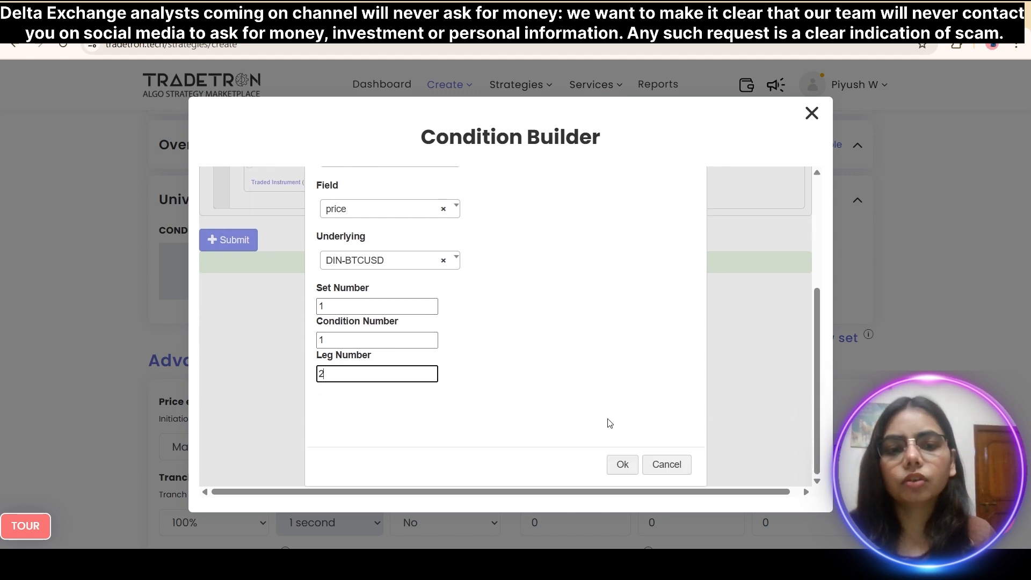
click(627, 472)
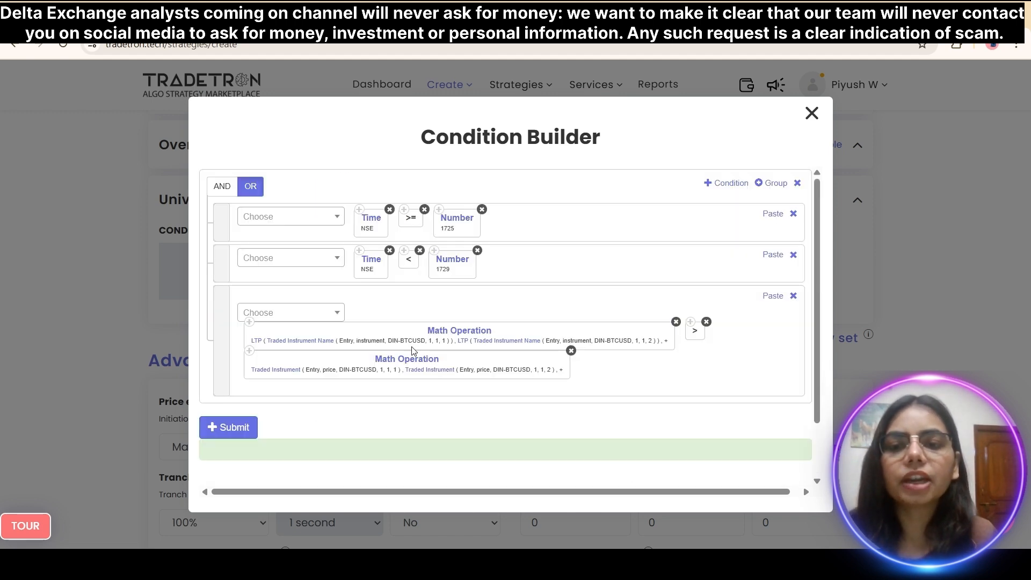
- Append a * operator and a Number of 1.2 after the second Math Operation in the third condition
click(319, 314)
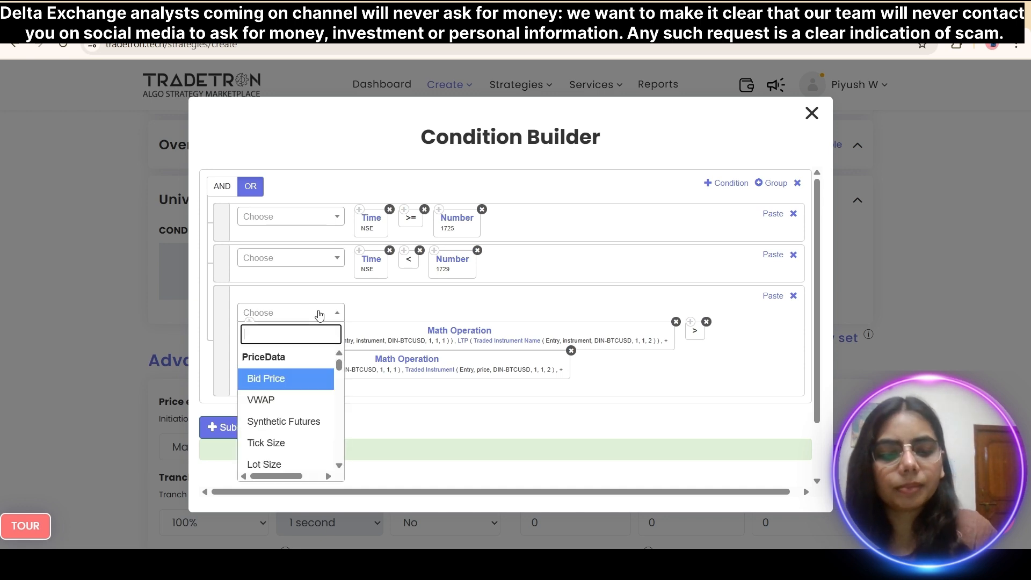
text(*)
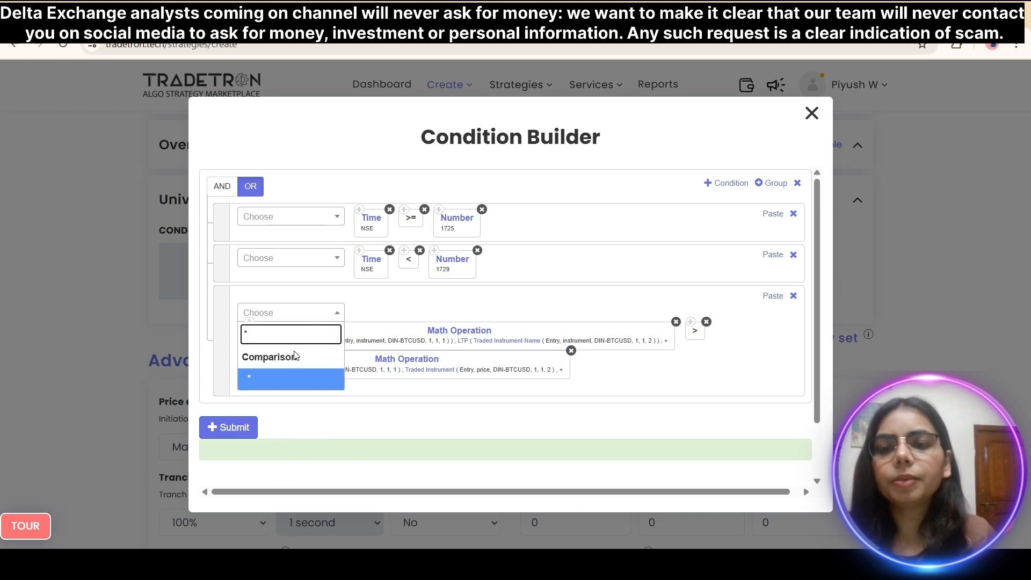
click(286, 385)
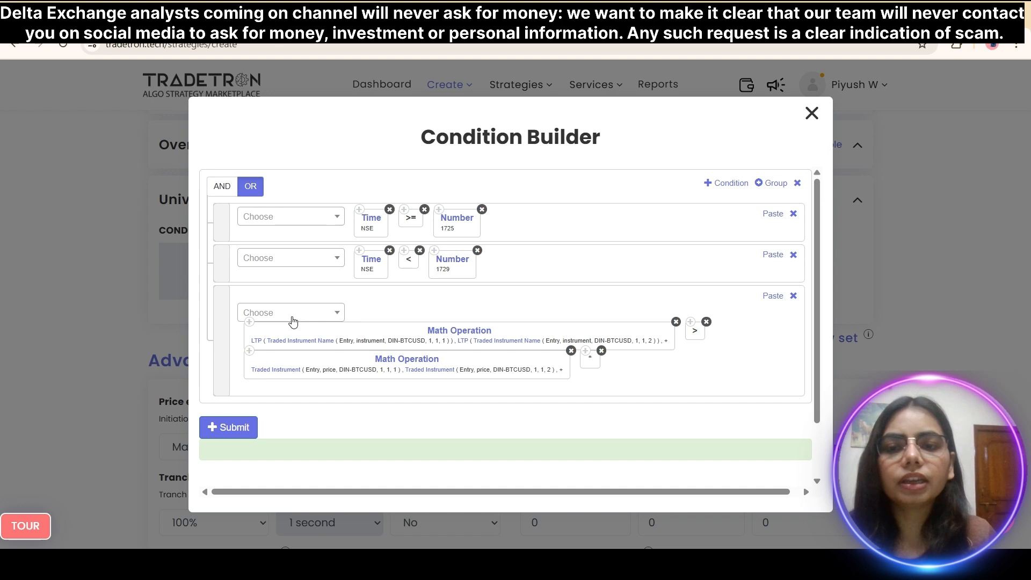
click(293, 321)
text(Number)
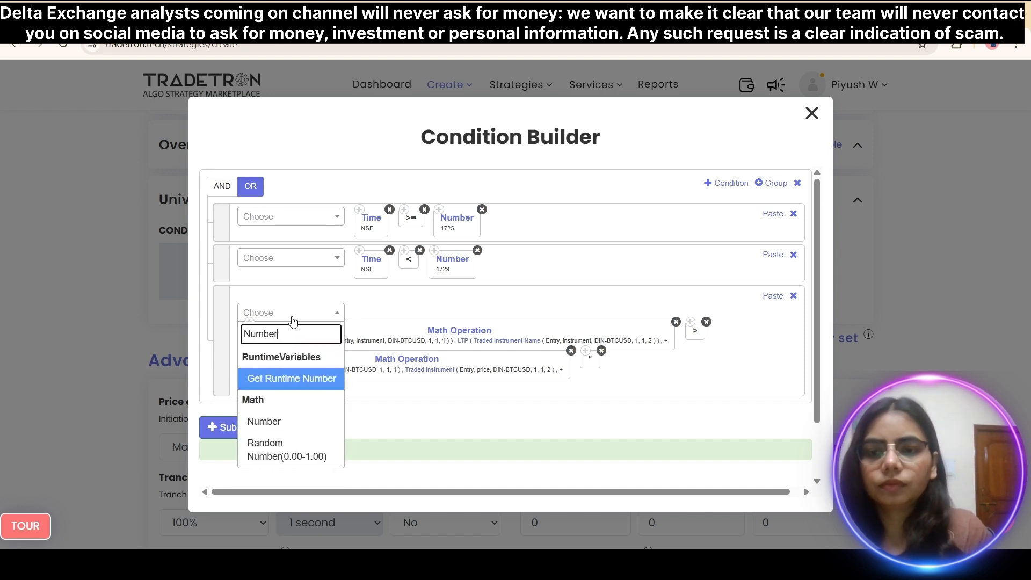
click(290, 423)
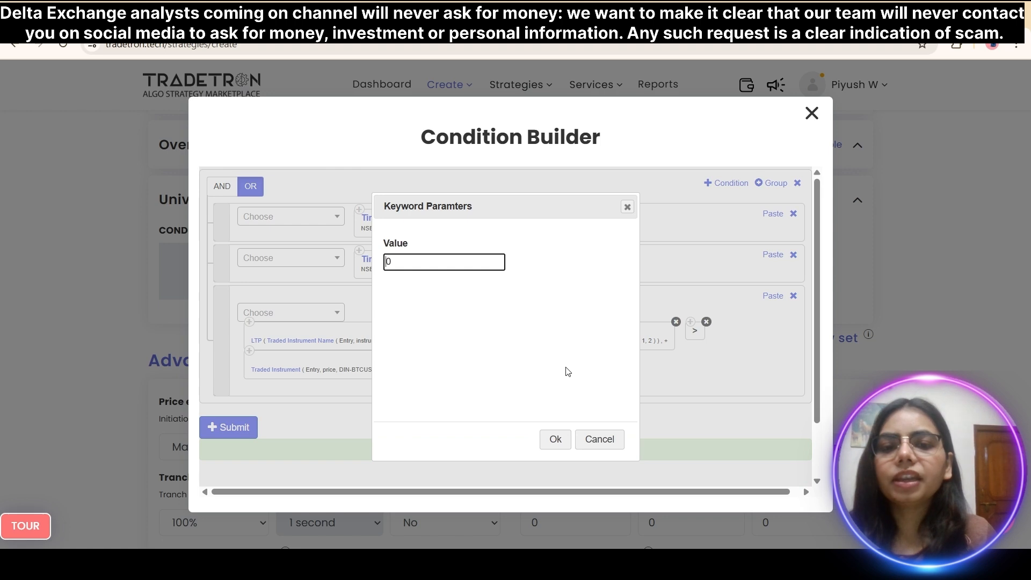
text(1.2)
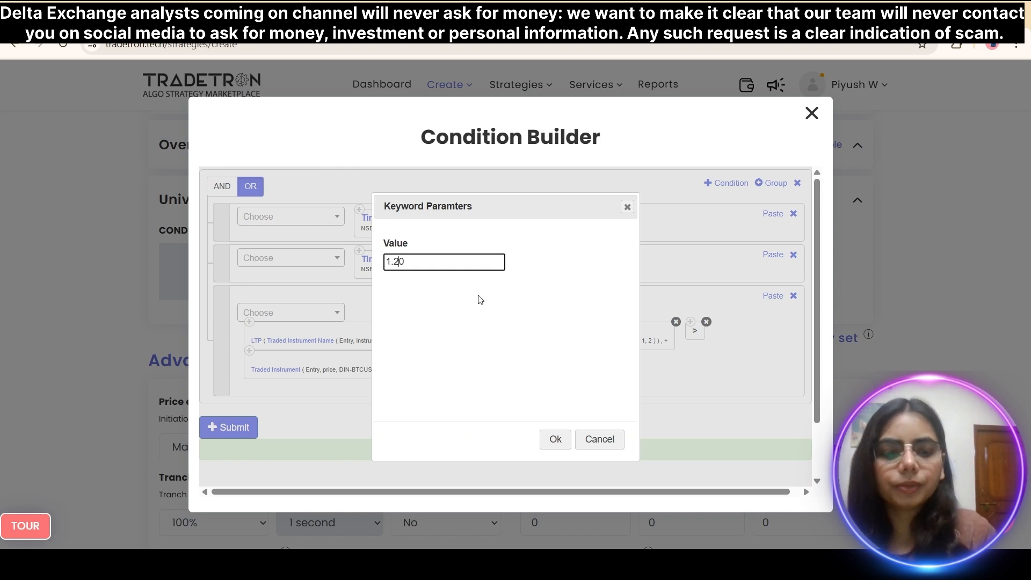
click(555, 446)
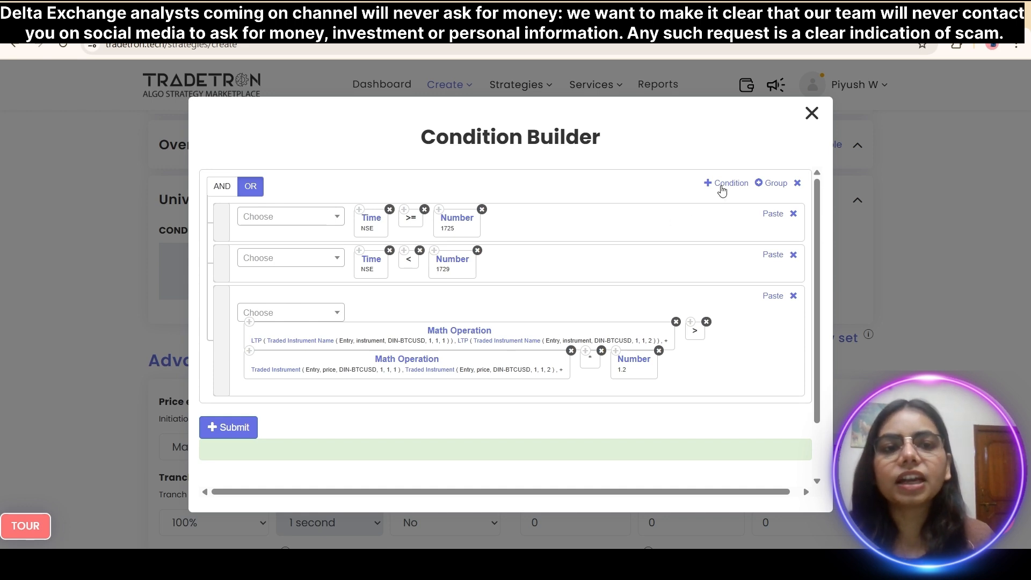
- Add a fourth condition and paste a copy of the third condition's LTP Math Operation into it
click(721, 188)
scroll(440, 379, down, 2)
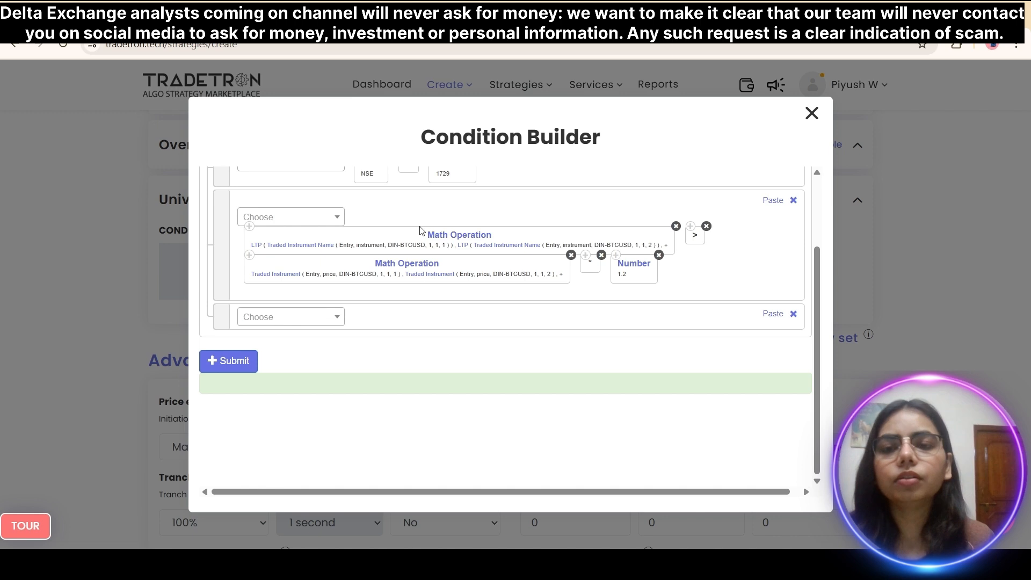
click(249, 227)
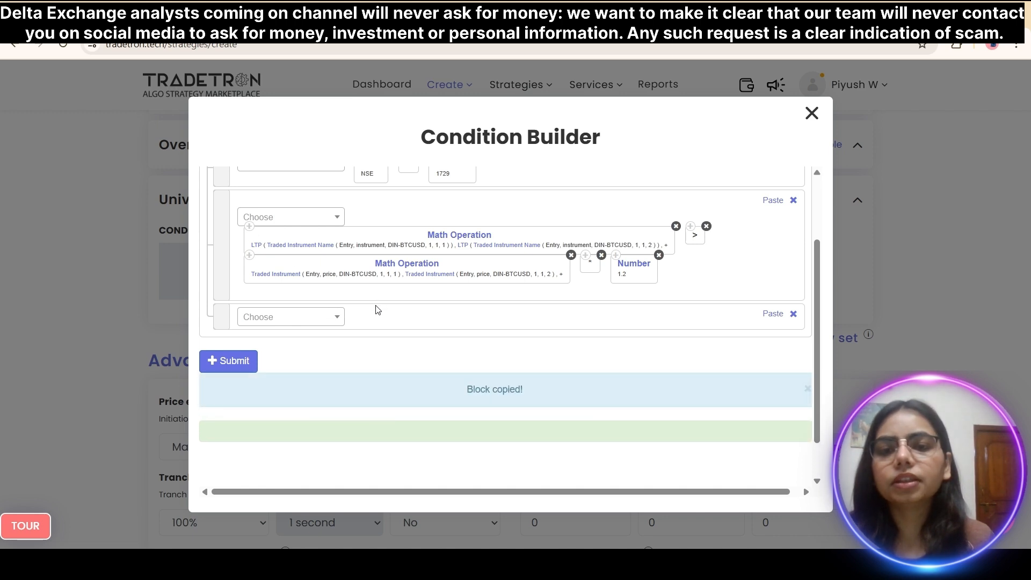
click(782, 318)
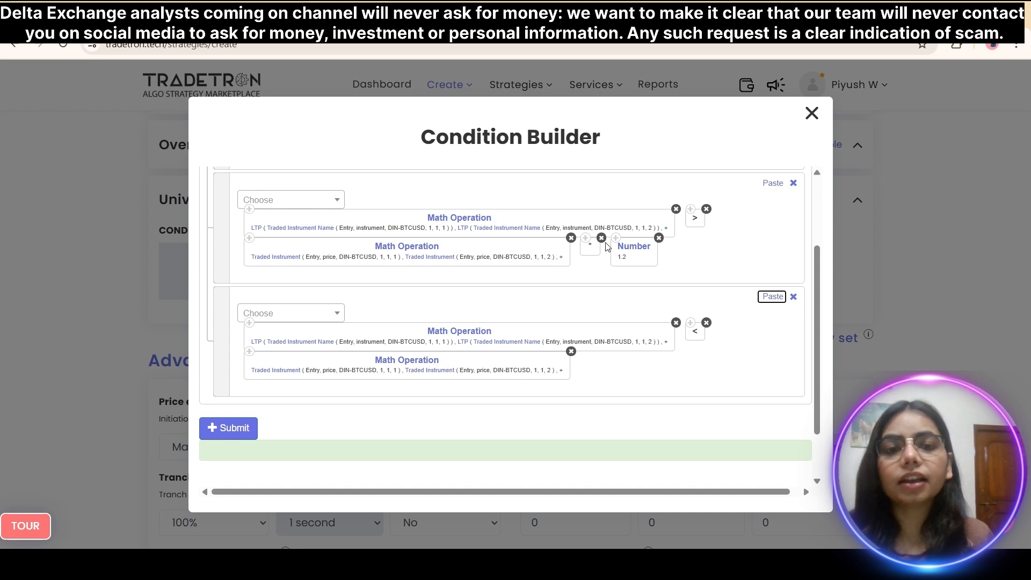
- Copy the * operator and the Number 1.2 from the third condition to the end of the fourth condition
click(588, 245)
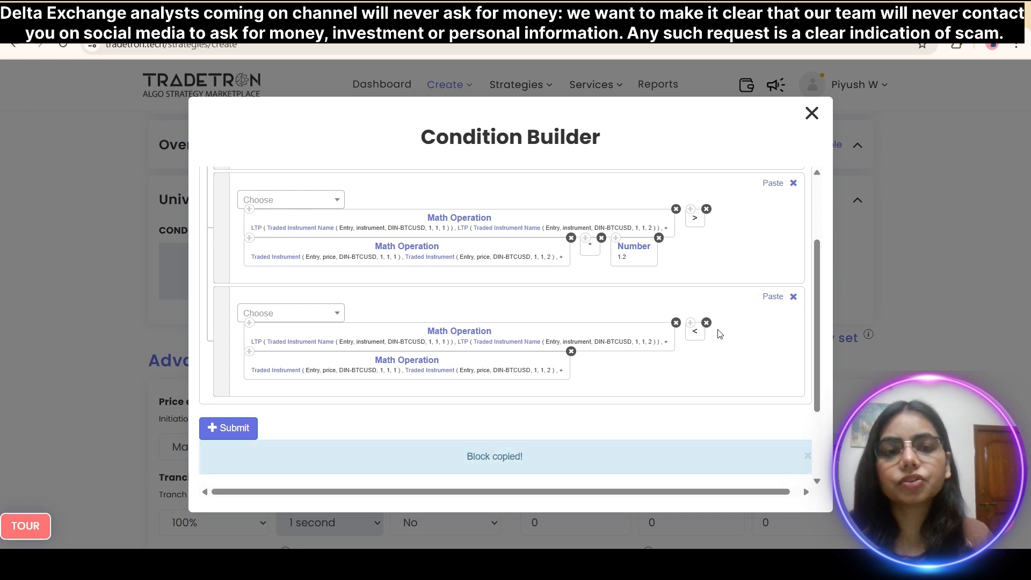
click(771, 298)
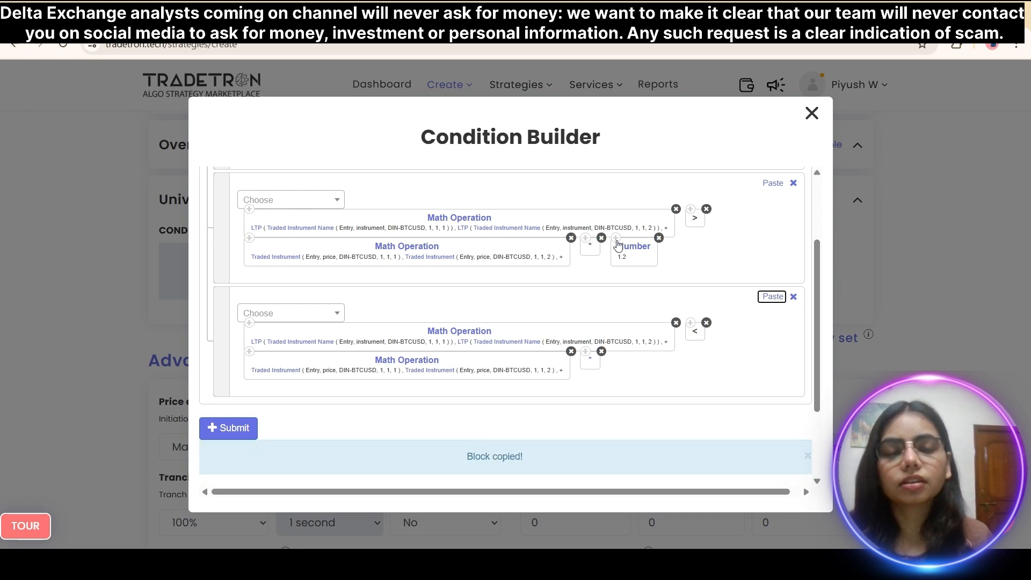
click(617, 241)
click(618, 245)
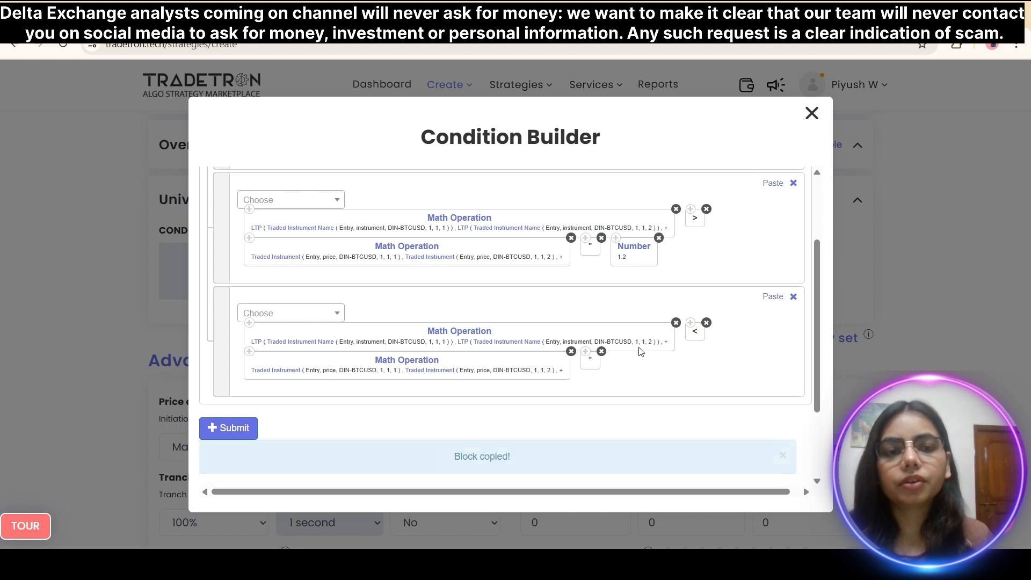
click(775, 297)
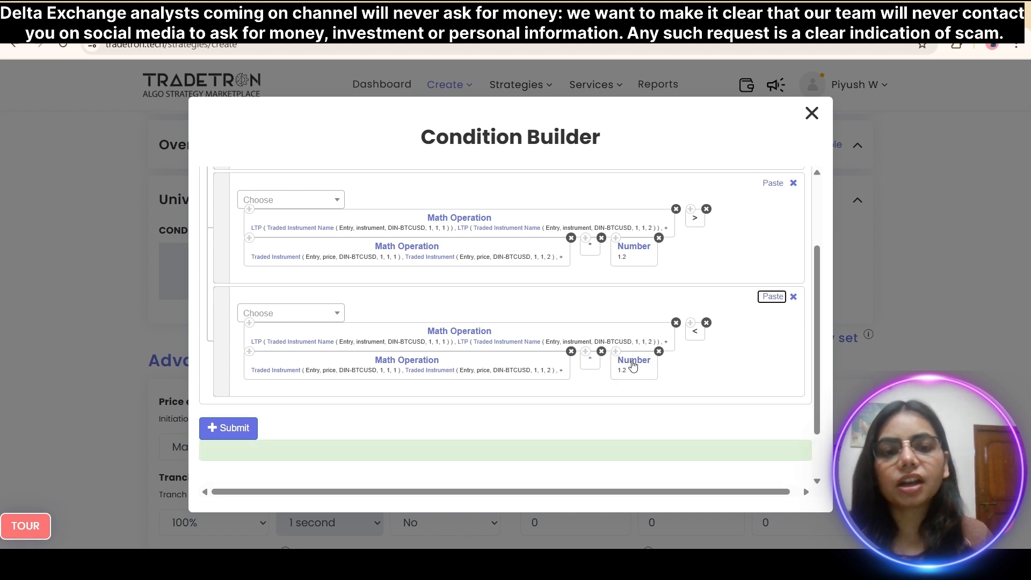
- Set the Number multiplier in the fourth condition to .7 and apply it
click(633, 365)
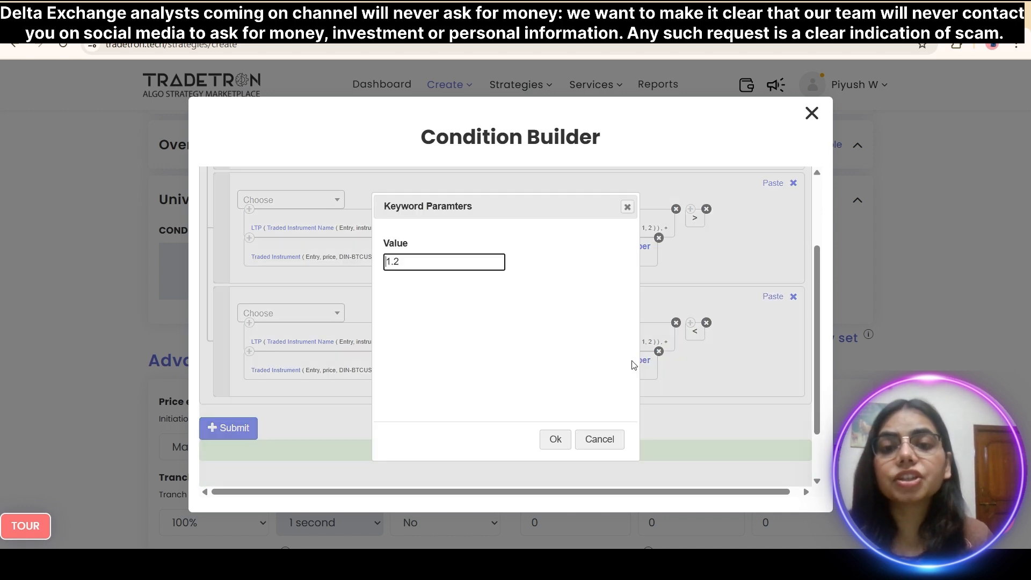
key(BackSpace)
key(BackSpace)
key(BackSpace)
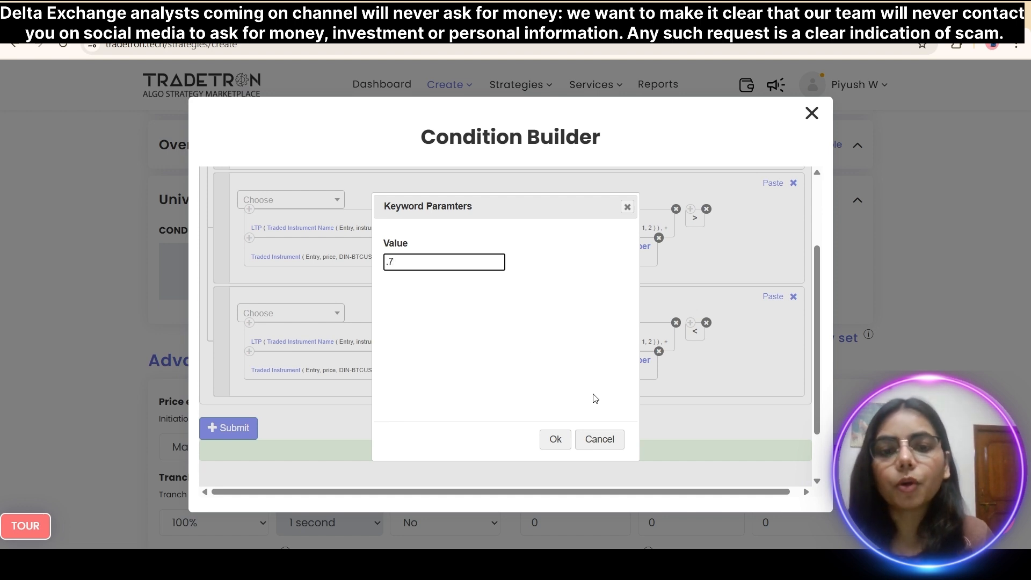
click(553, 440)
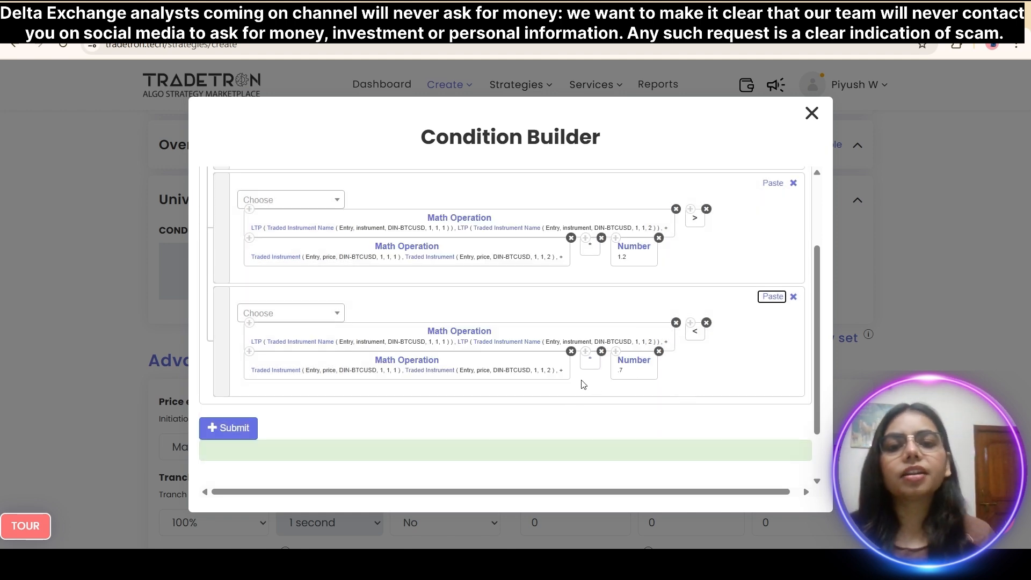
- Submit the four Universal Exit conditions and close the Condition Builder
scroll(584, 384, up, 3)
scroll(583, 385, down, 3)
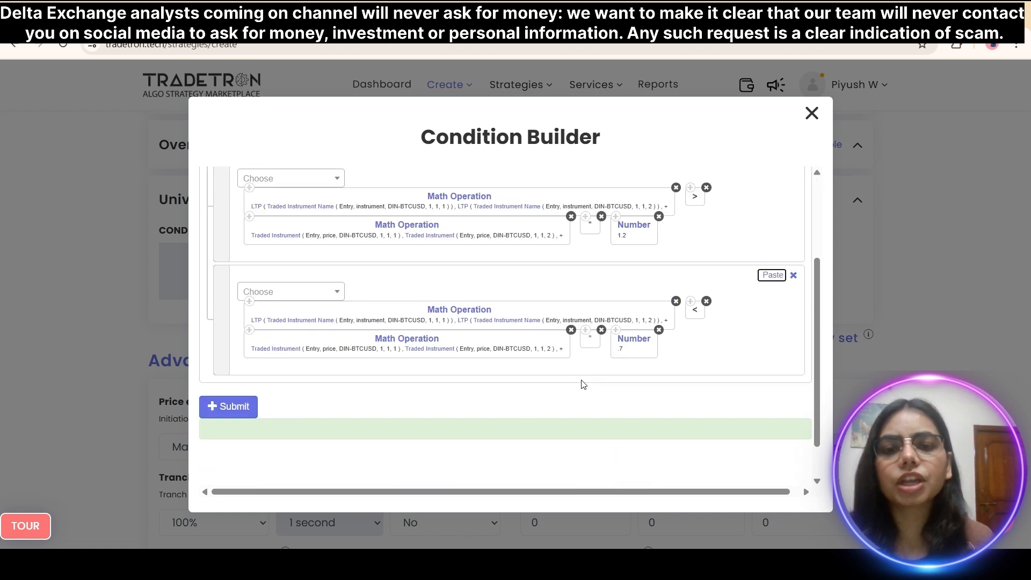
scroll(366, 370, up, 1)
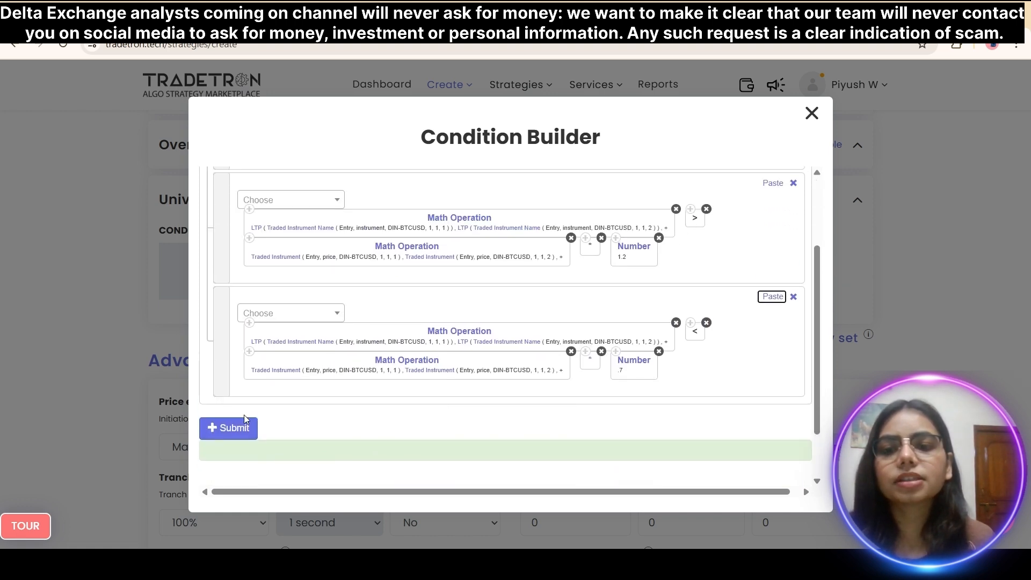
click(230, 428)
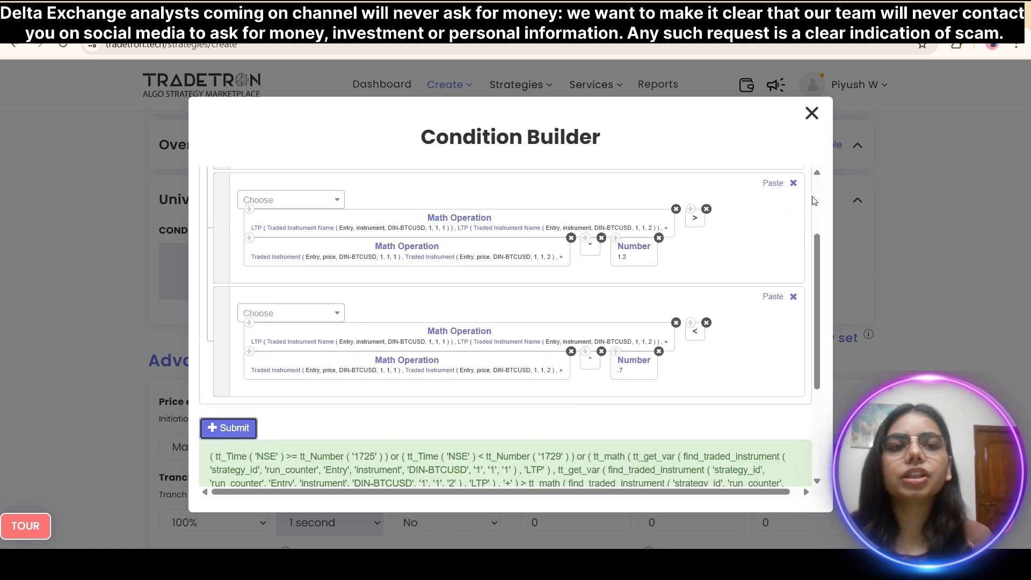
click(810, 113)
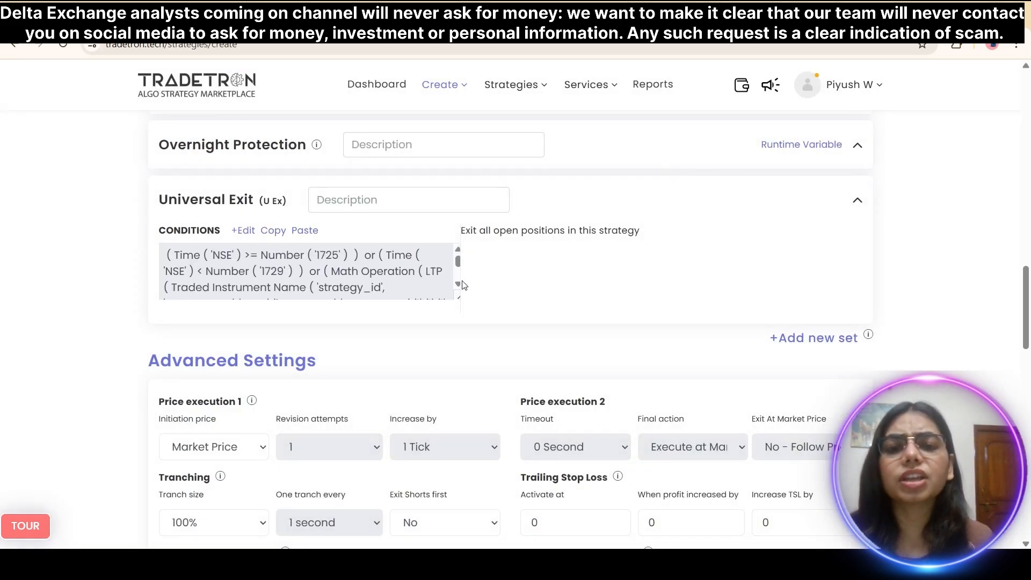
- Review the strategy's Set 1 entry and positions, check the stop loss list in the Google Docs outline, and return to the Tradetron strategy description
scroll(462, 285, up, 15)
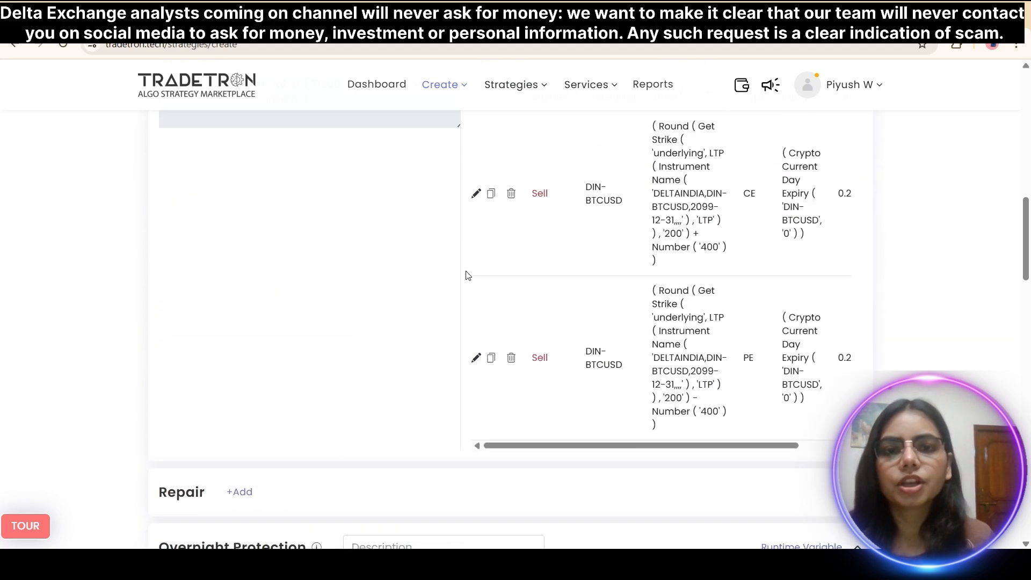
scroll(466, 275, up, 2)
scroll(466, 275, down, 2)
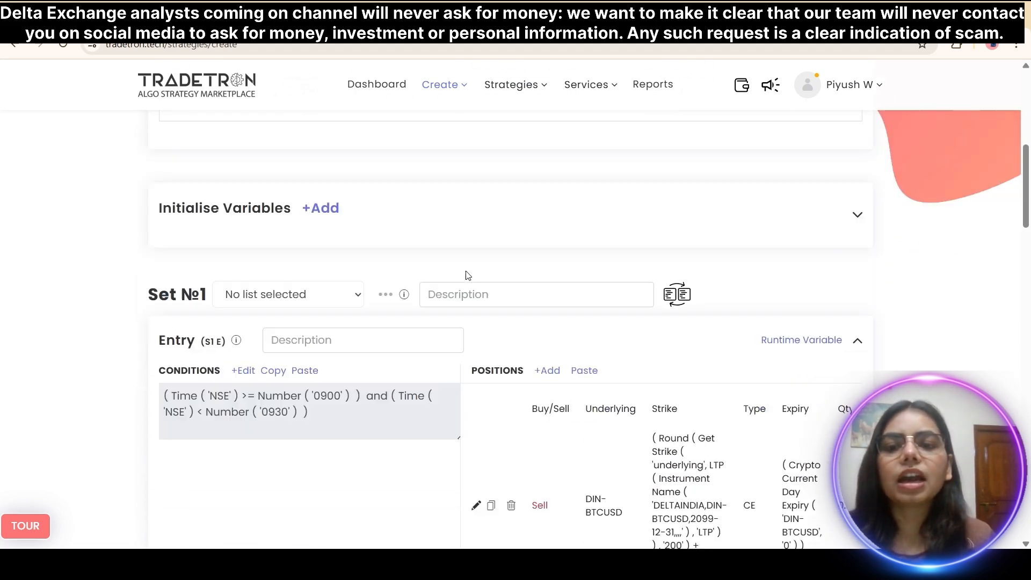
click(266, 19)
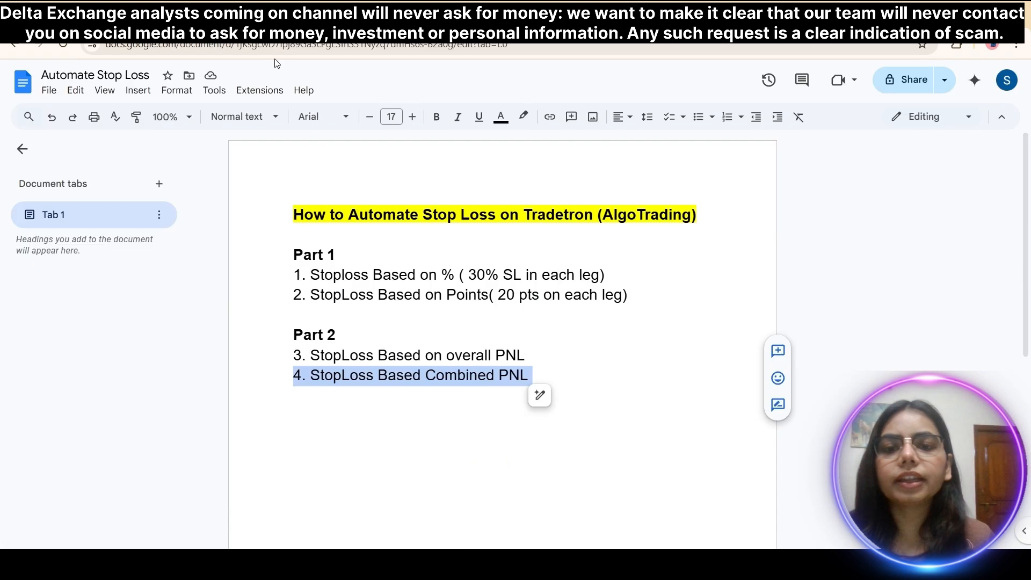
click(575, 370)
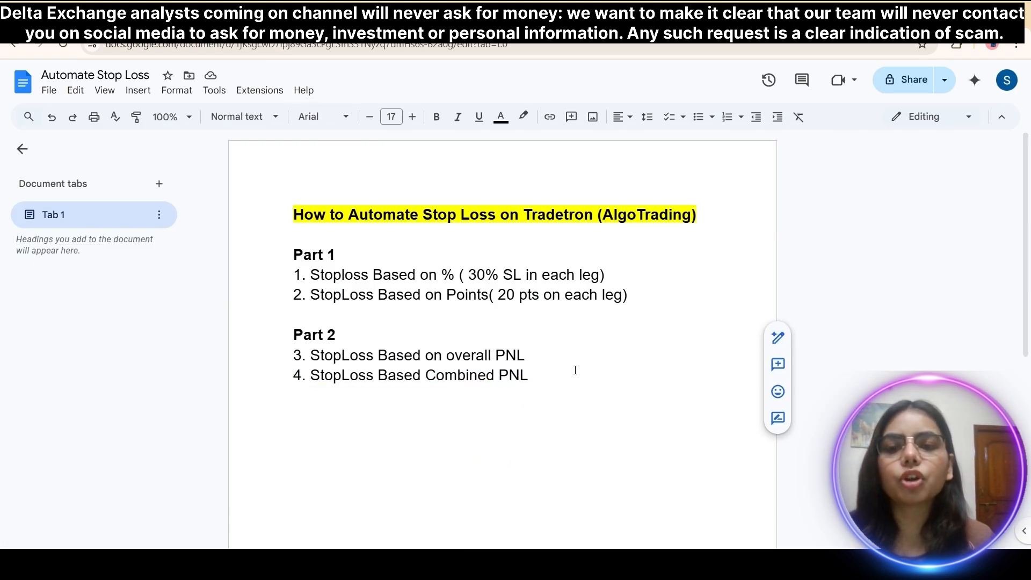
drag(569, 380, 316, 358)
click(471, 337)
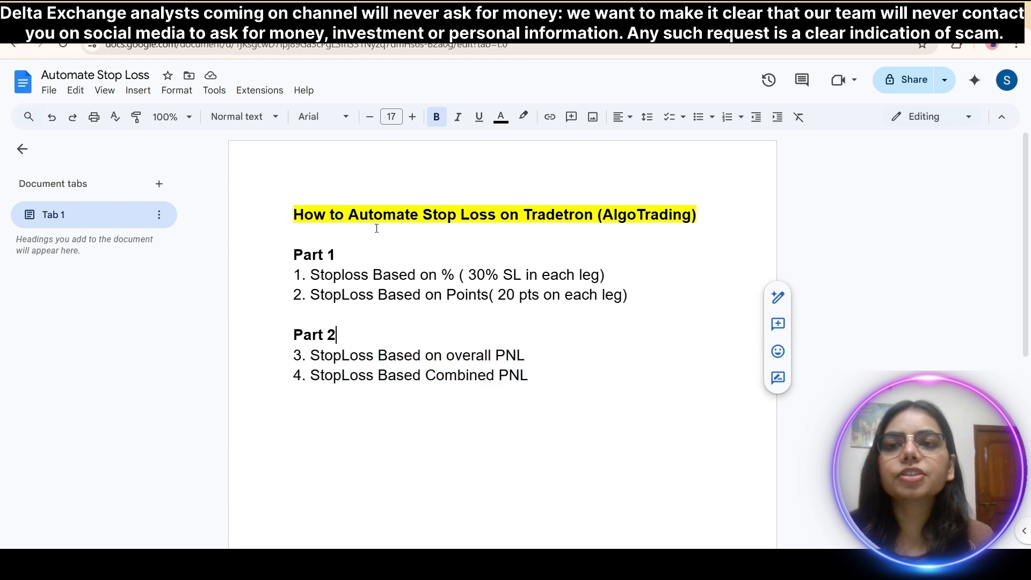
click(118, 3)
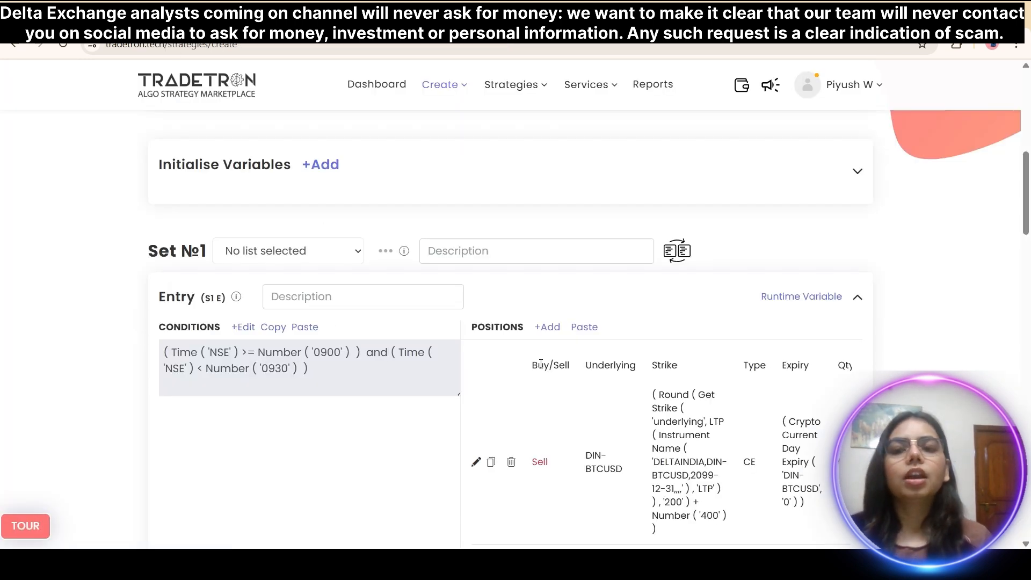
scroll(572, 472, up, 8)
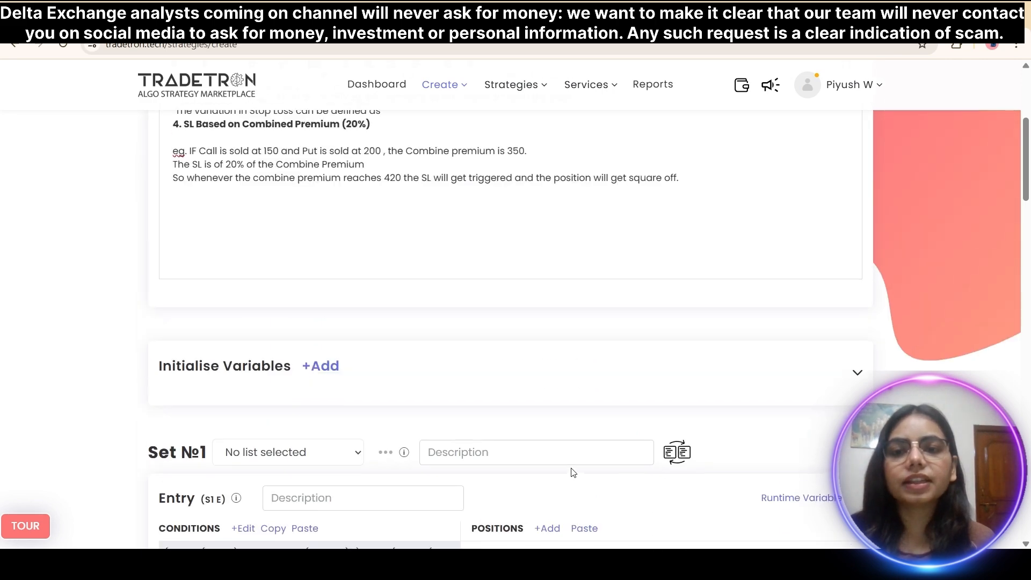